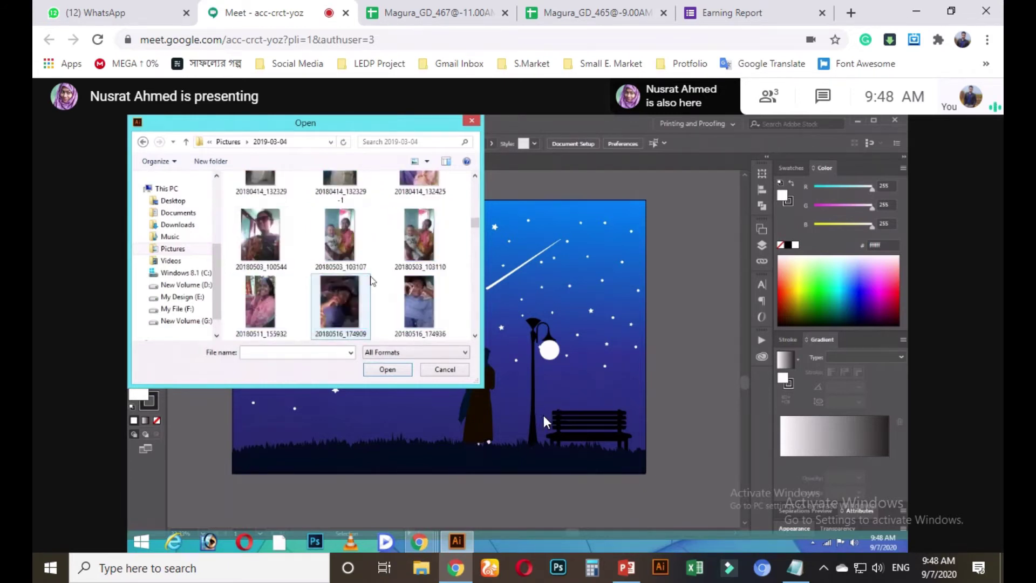
# Step: Switch to WhatsApp and open the contact's chat at the night-scene picture
pyautogui.moveTo(596, 405)
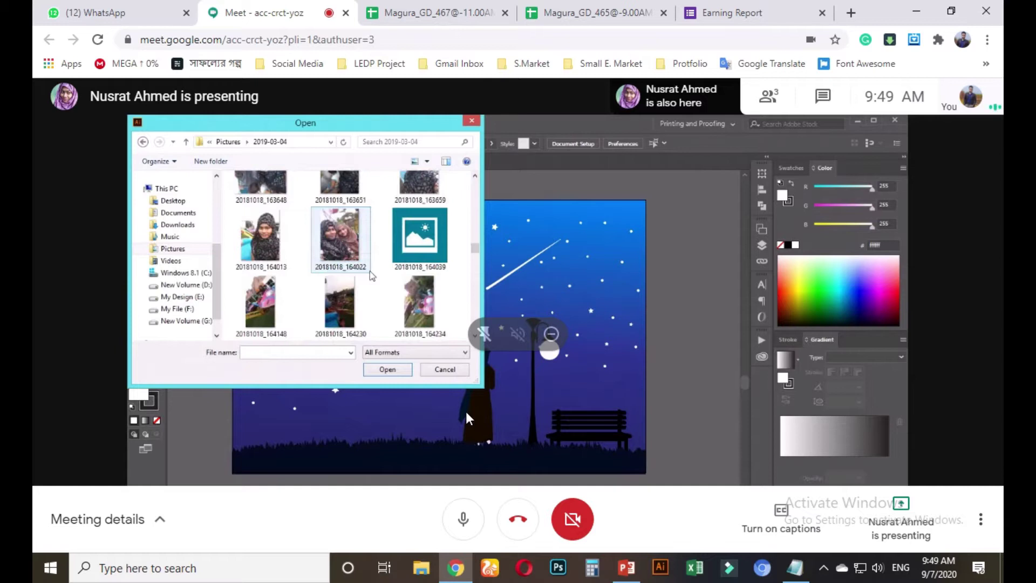
pyautogui.click(97, 11)
pyautogui.scroll(-4, 83, 187)
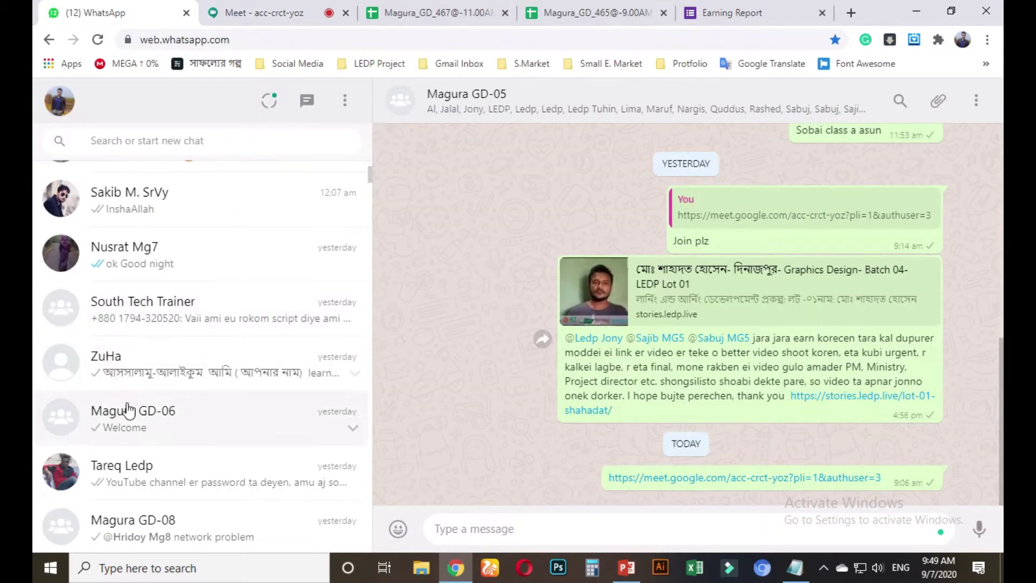
pyautogui.scroll(2, 128, 409)
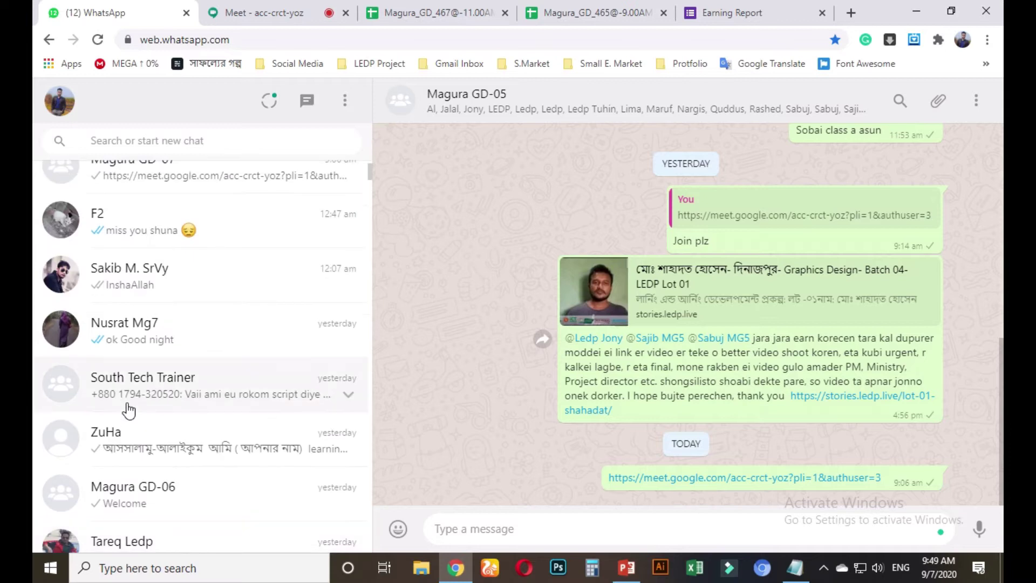
pyautogui.scroll(-2, 130, 407)
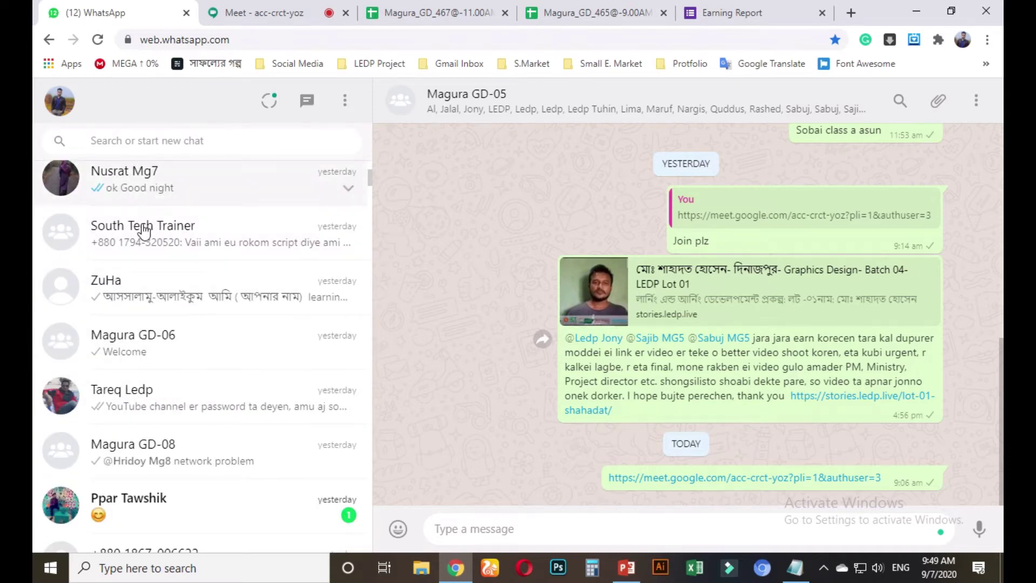
pyautogui.click(124, 192)
pyautogui.scroll(6, 711, 319)
pyautogui.scroll(1, 647, 331)
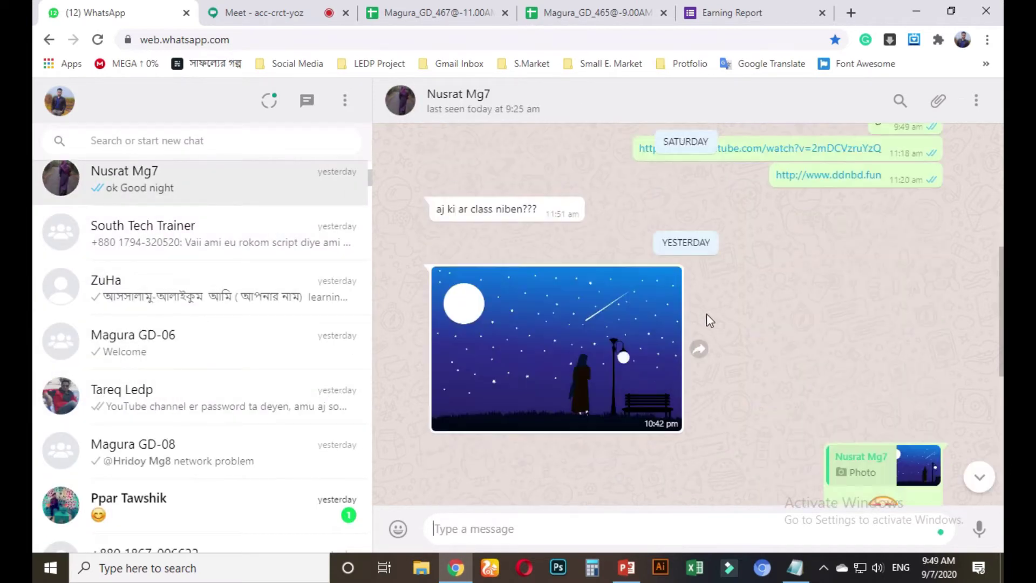
# Step: Run a Google reverse image search on the night-scene picture and examine its results
pyautogui.rightClick(570, 340)
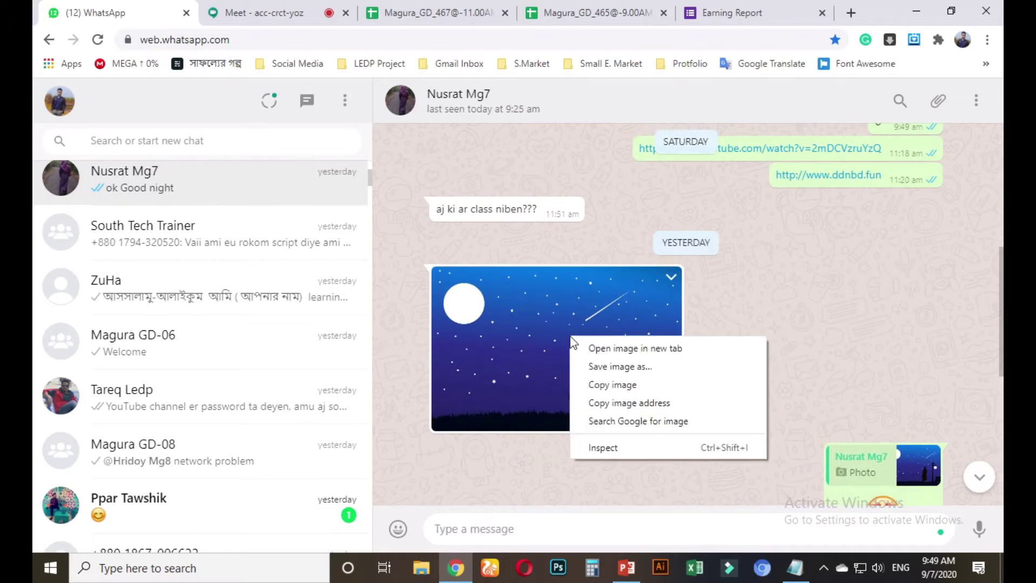
pyautogui.click(628, 421)
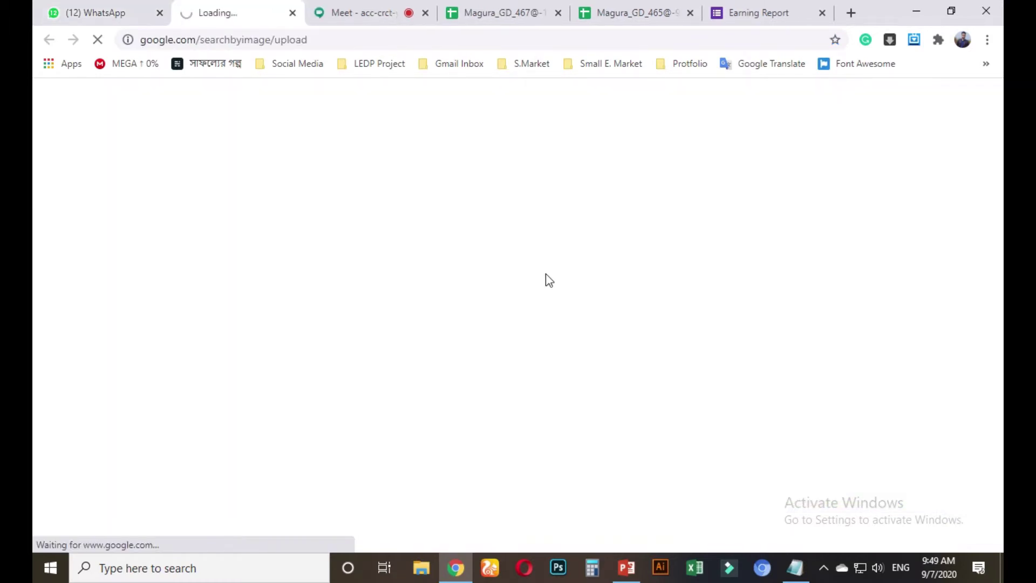
pyautogui.click(372, 12)
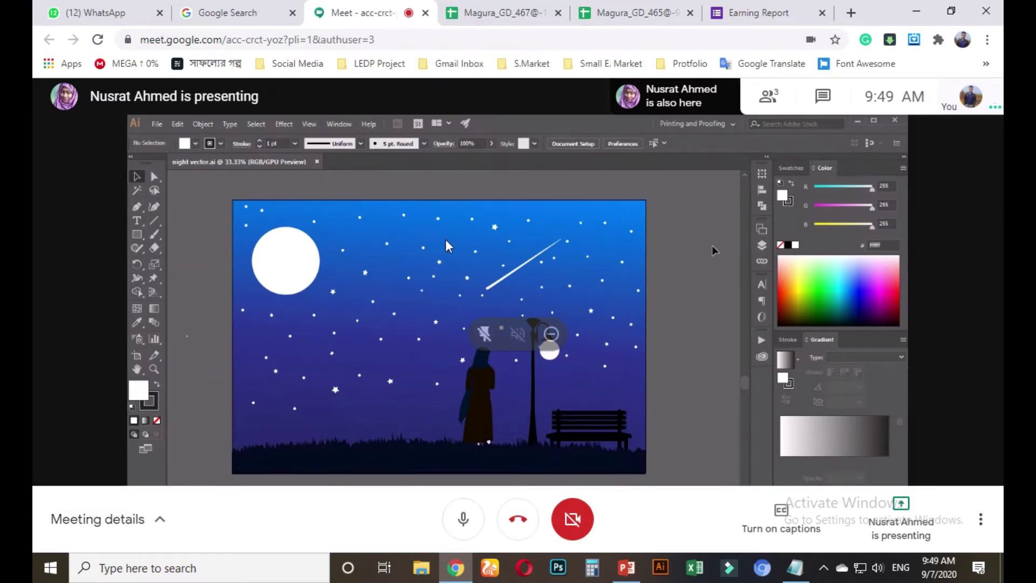
pyautogui.click(229, 12)
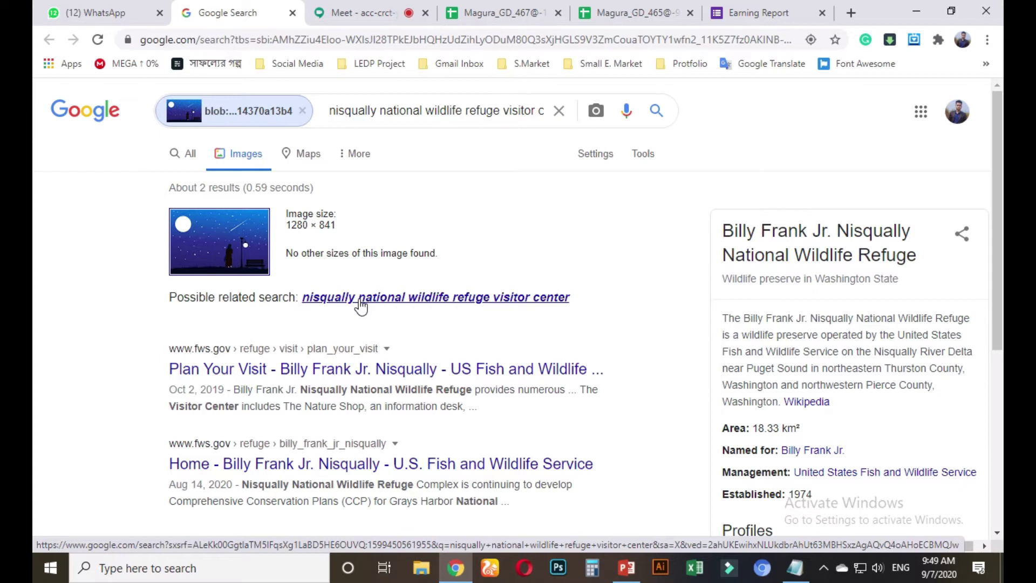
pyautogui.scroll(-4, 360, 307)
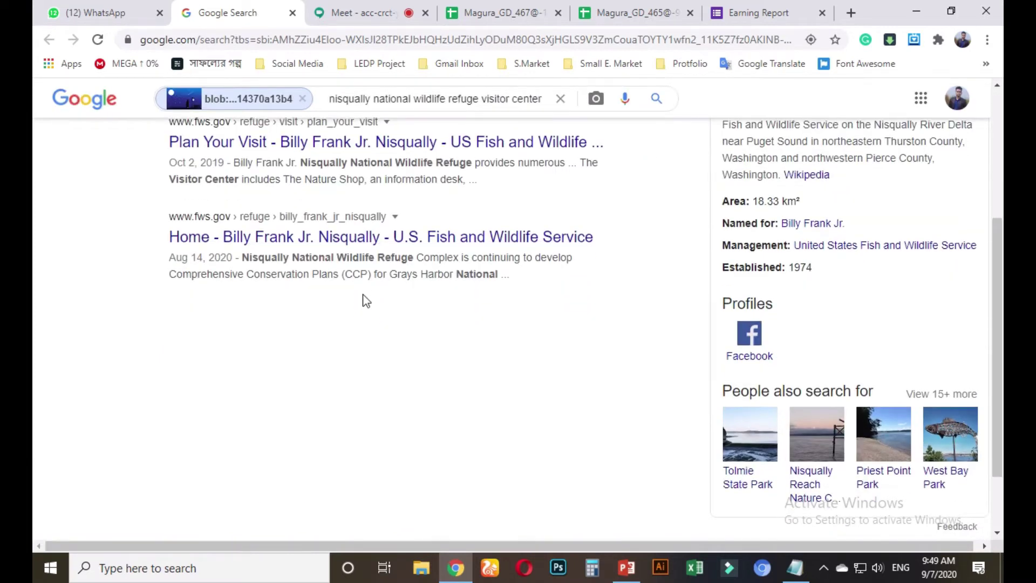
pyautogui.scroll(4, 365, 302)
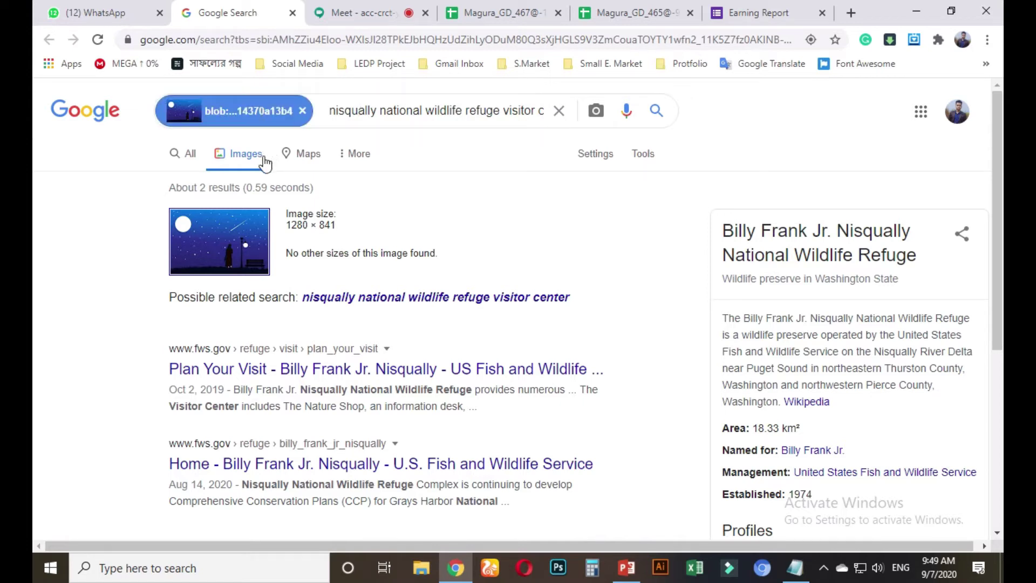
# Step: Return to the Google Meet call and watch the presenter's night-scene artwork being inspected, saved and exported
pyautogui.click(356, 13)
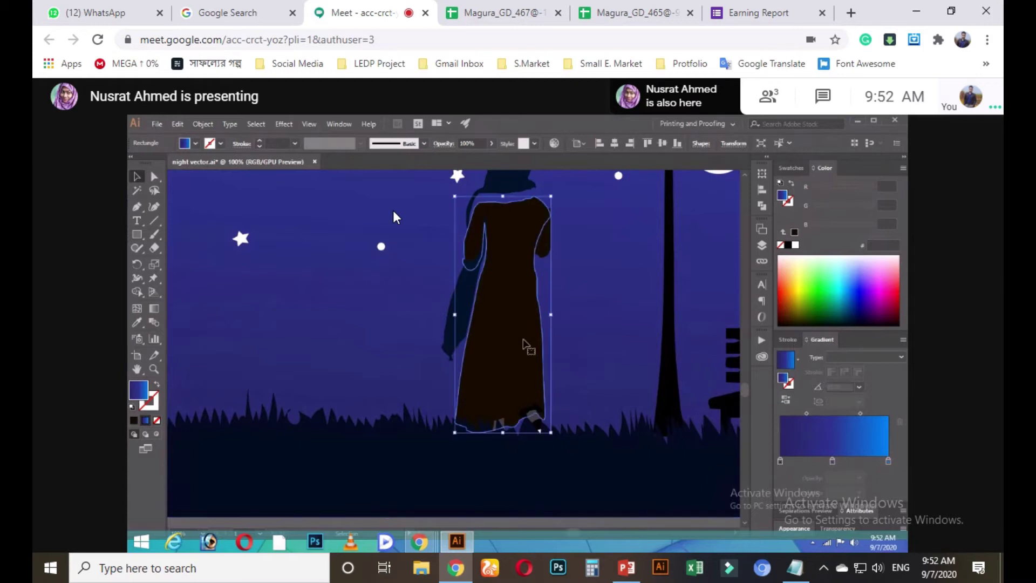
pyautogui.click(525, 344)
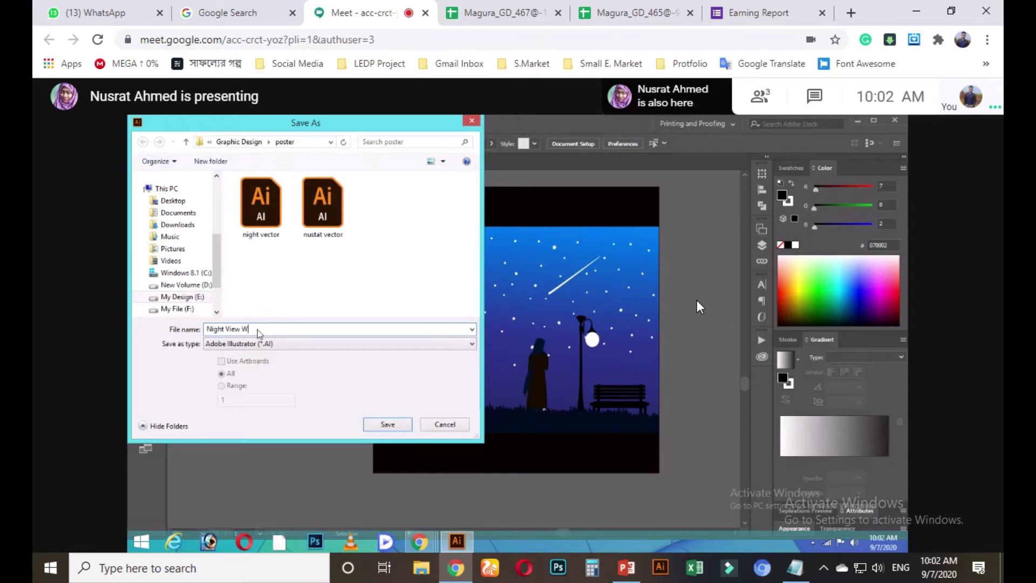
pyautogui.write('h Moon And Star')
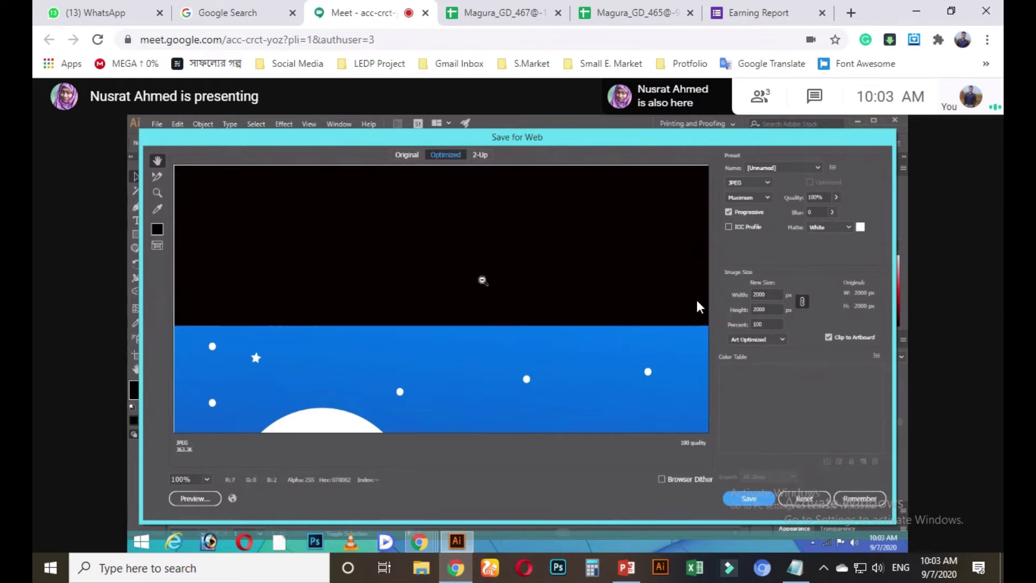
pyautogui.moveTo(510, 32)
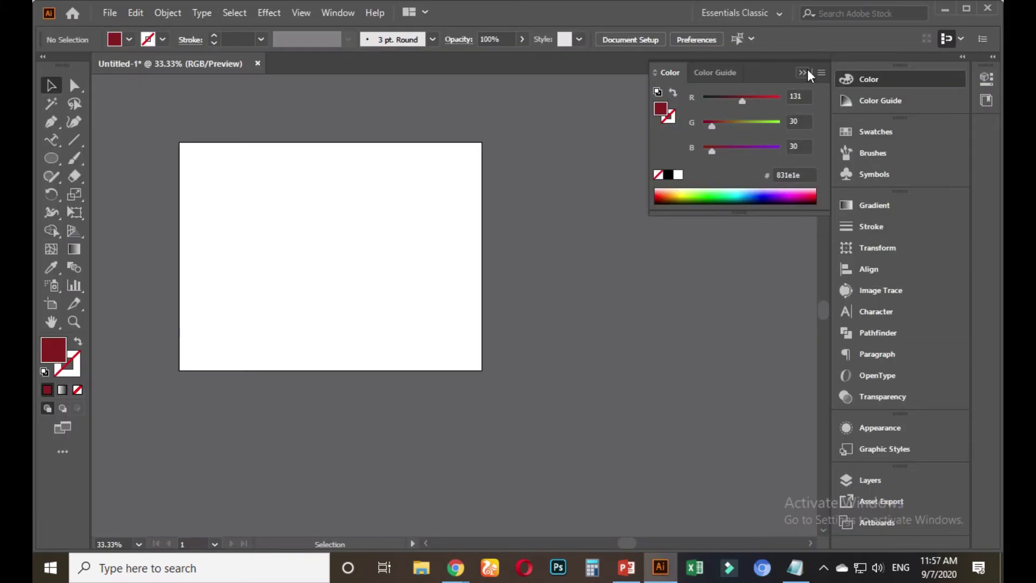
# Step: Collapse the open Color panel and draw a rounded rectangle covering the whole artboard
pyautogui.click(804, 72)
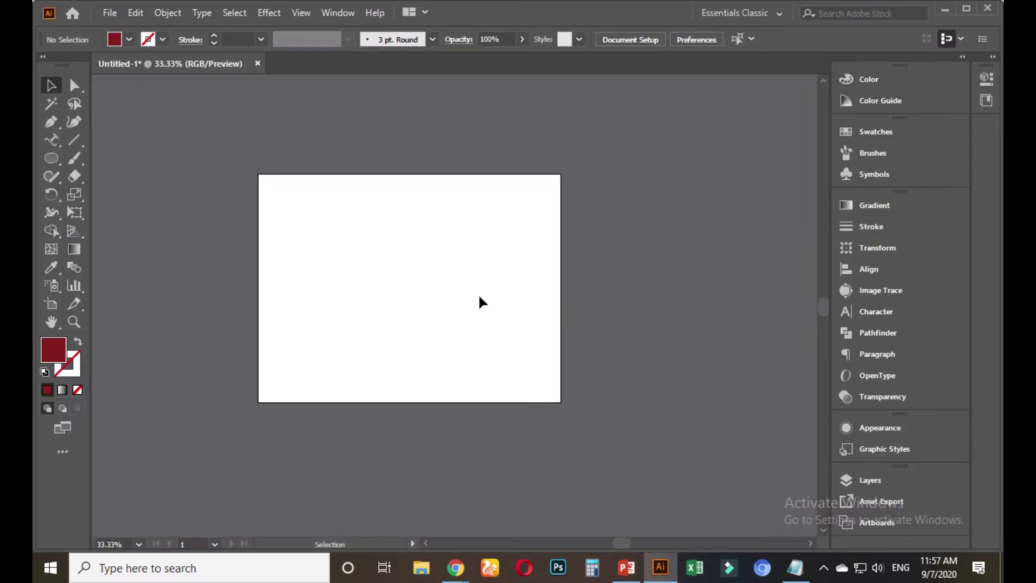
pyautogui.scroll(1, 440, 305)
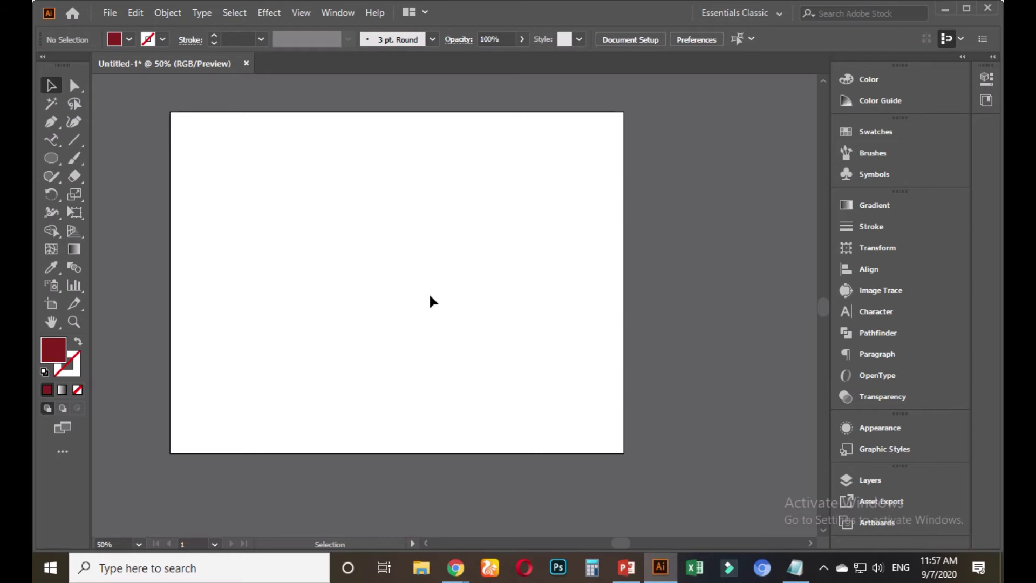
pyautogui.scroll(-1, 429, 300)
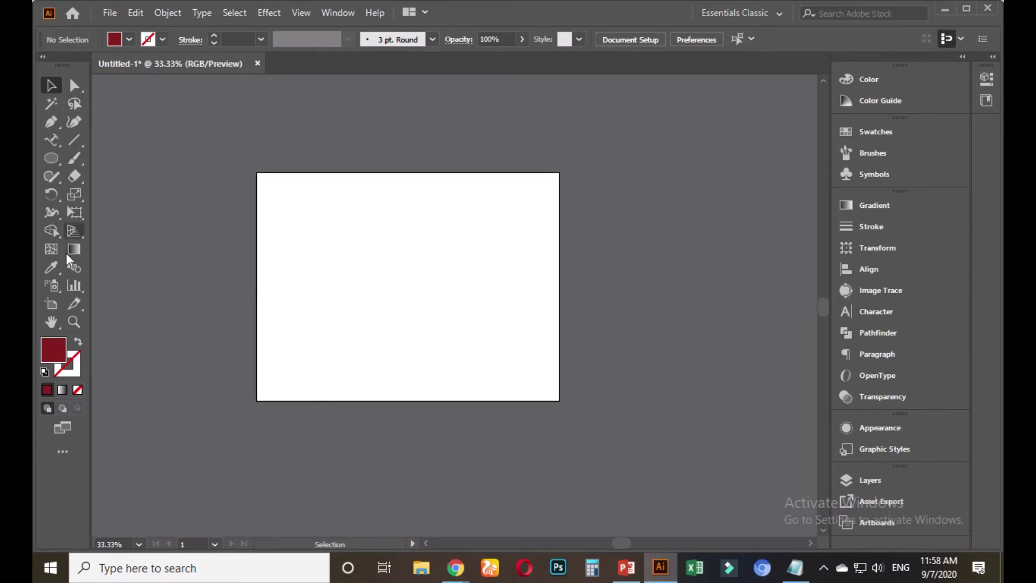
pyautogui.moveTo(62, 162); pyautogui.dragTo(124, 173)
pyautogui.moveTo(257, 173); pyautogui.dragTo(559, 401)
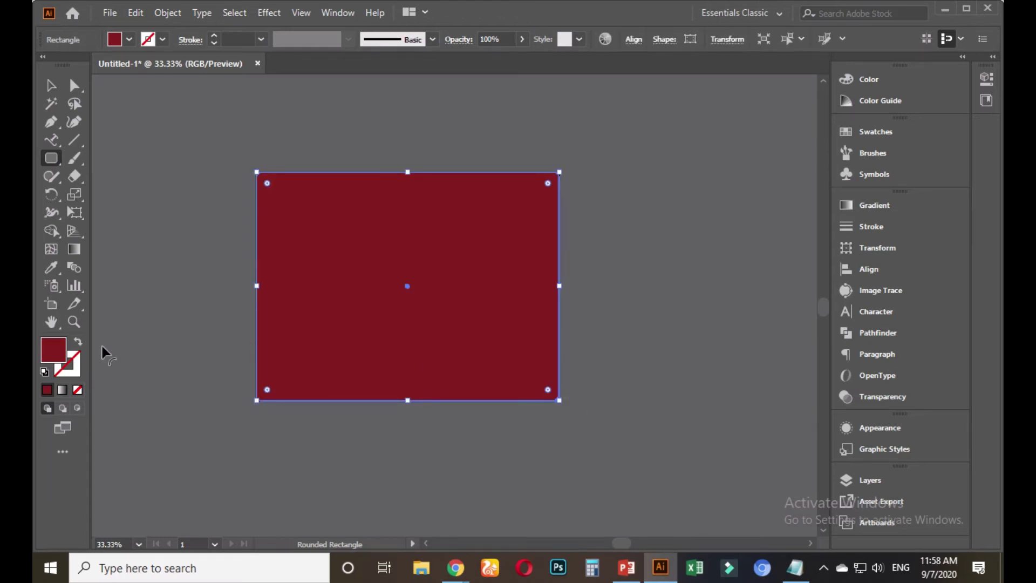
# Step: Change the fill colour of the artboard-sized shape to a very dark navy blue
pyautogui.doubleClick(57, 348)
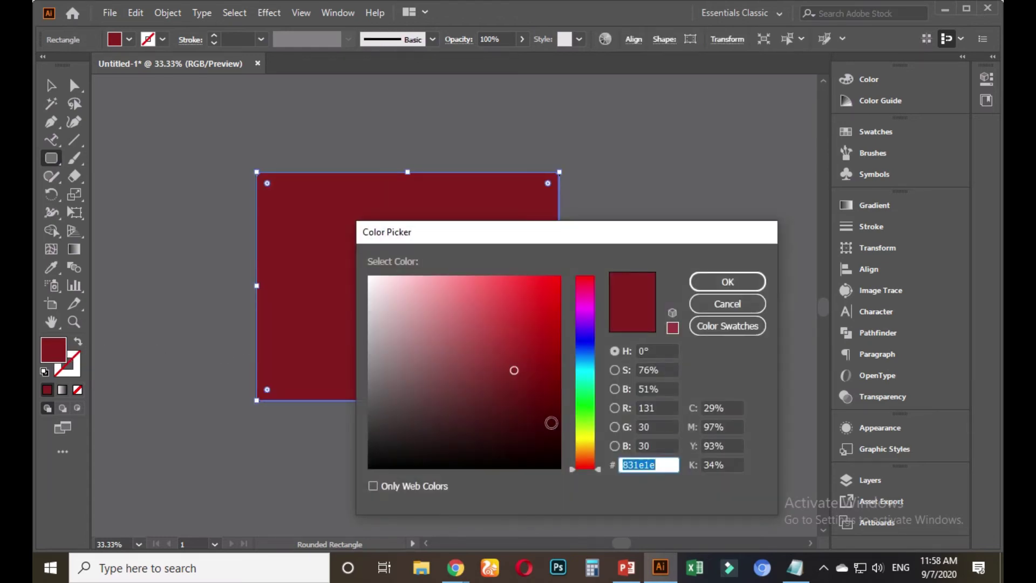
pyautogui.click(585, 349)
pyautogui.moveTo(517, 426); pyautogui.dragTo(513, 438)
pyautogui.click(712, 291)
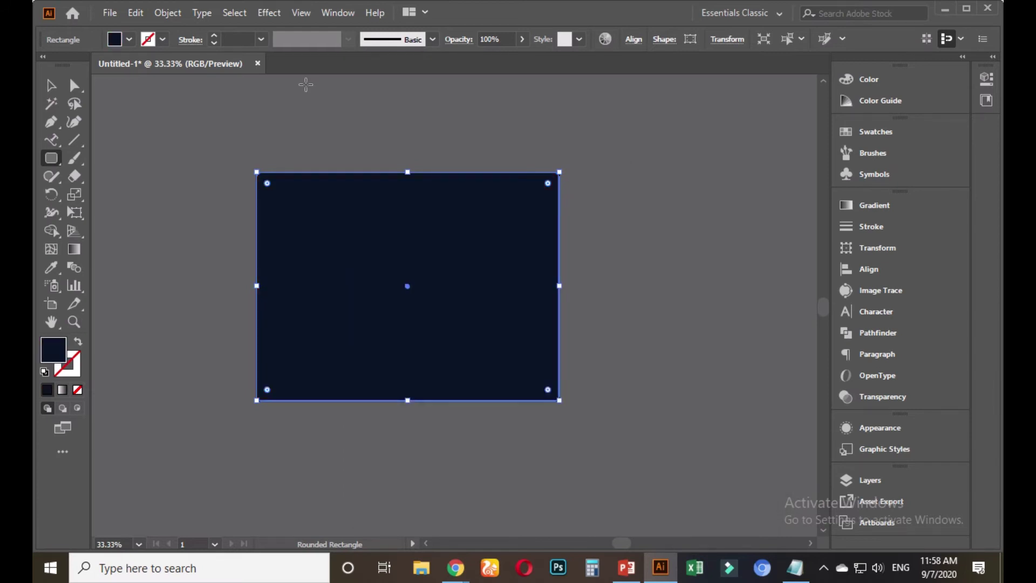
# Step: Inspect the corners of the rounded rectangle against the artboard and delete the shape
pyautogui.click(51, 85)
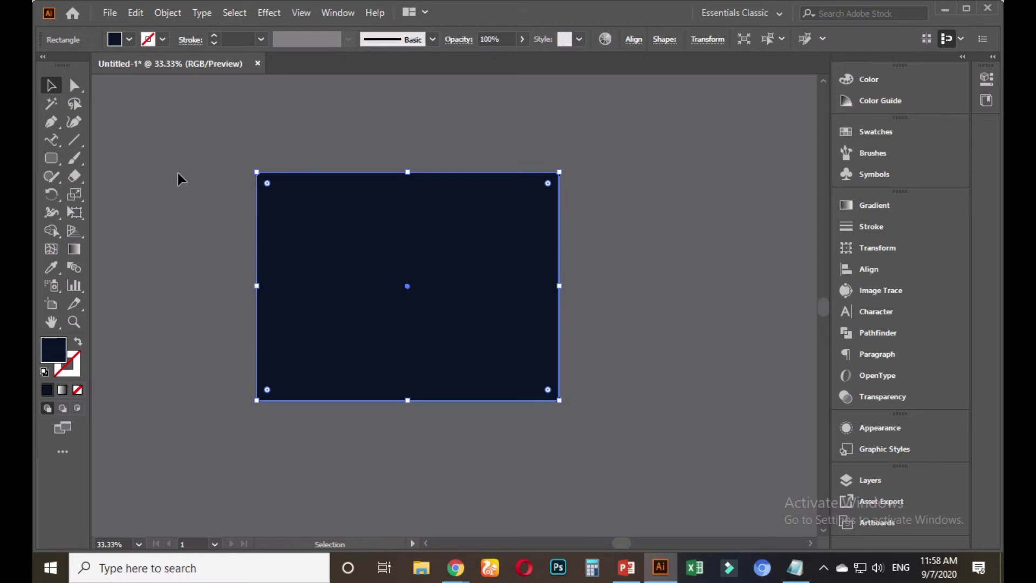
pyautogui.press('a')
pyautogui.press('v')
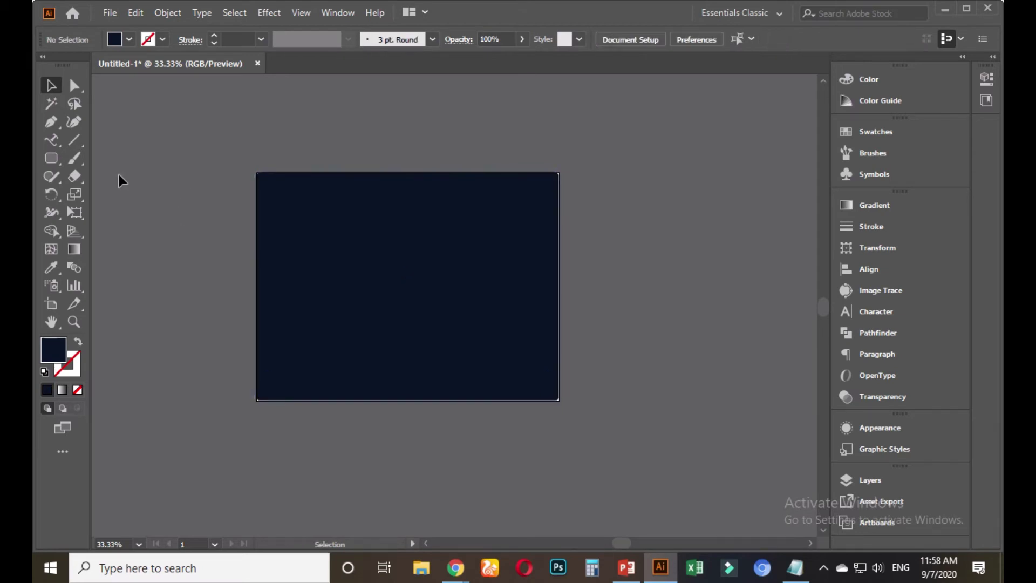
pyautogui.scroll(3, 263, 162)
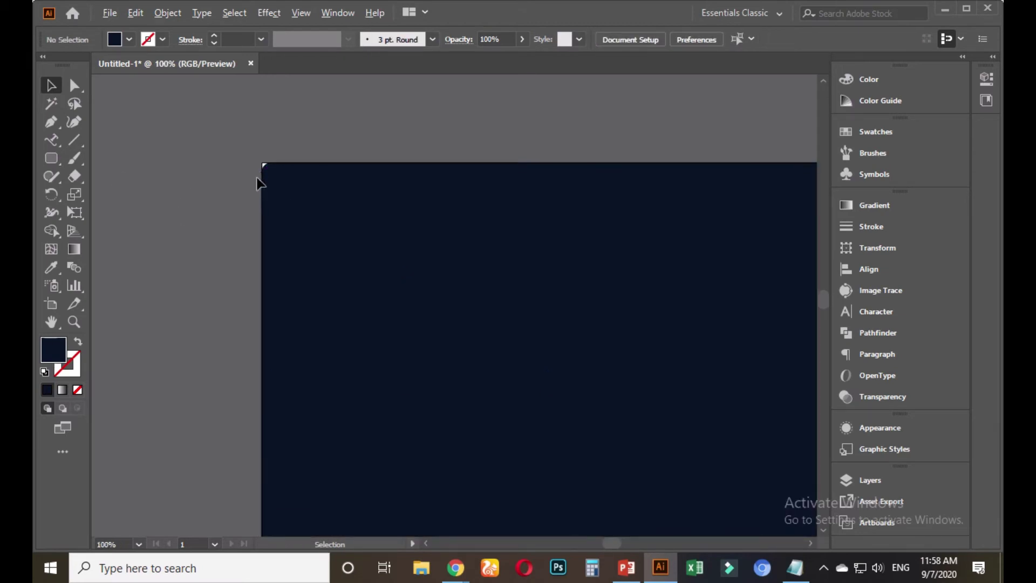
pyautogui.scroll(-3, 259, 178)
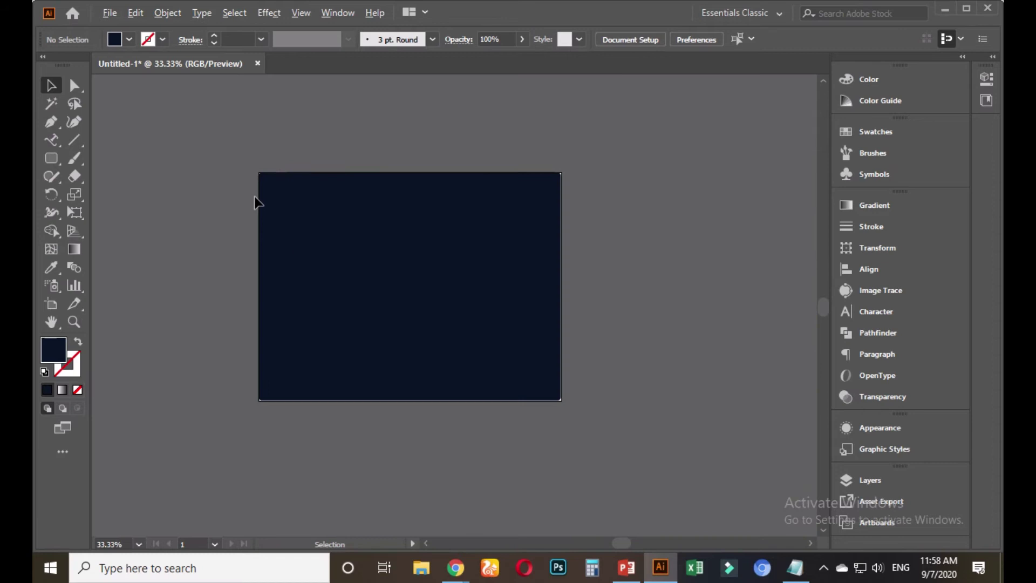
pyautogui.click(292, 251)
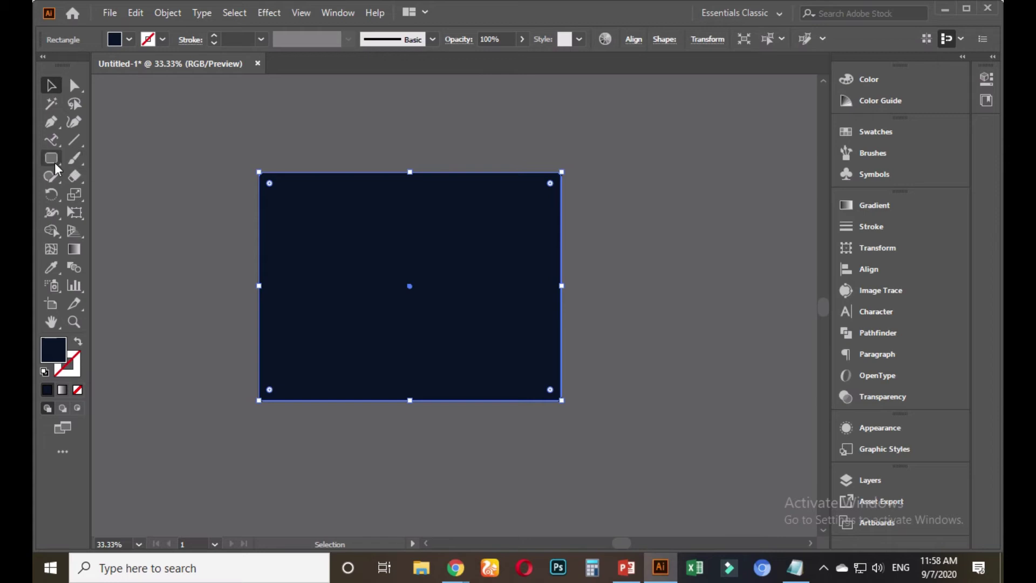
pyautogui.press('Delete')
# Step: Draw a square-cornered rectangle in the dark navy fill covering the whole artboard
pyautogui.moveTo(54, 160); pyautogui.dragTo(86, 158)
pyautogui.moveTo(259, 172); pyautogui.dragTo(561, 401)
pyautogui.click(51, 85)
pyautogui.click(195, 237)
pyautogui.scroll(1, 234, 275)
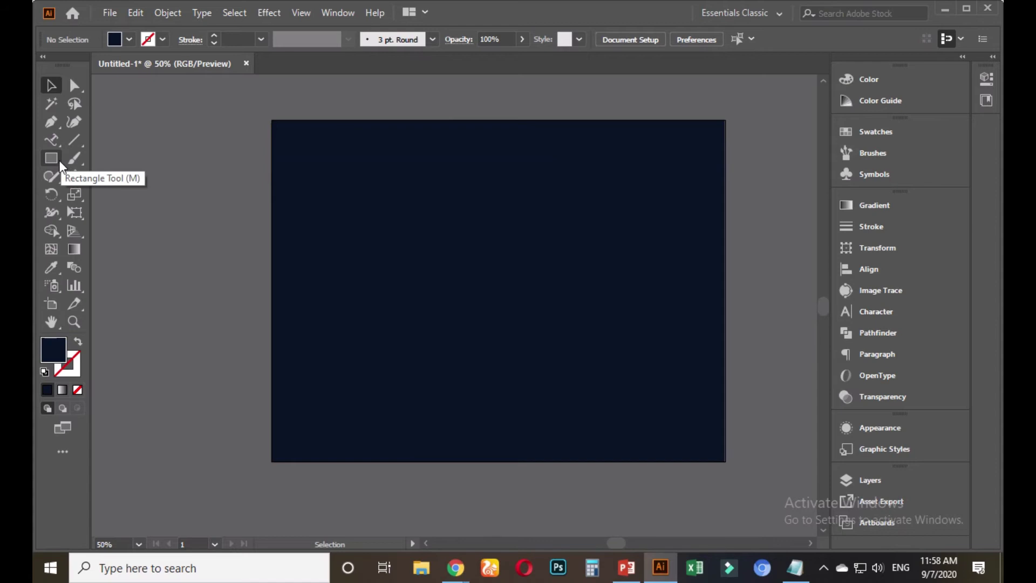
# Step: Add the point text "slice" near the middle of the artboard
pyautogui.click(59, 143)
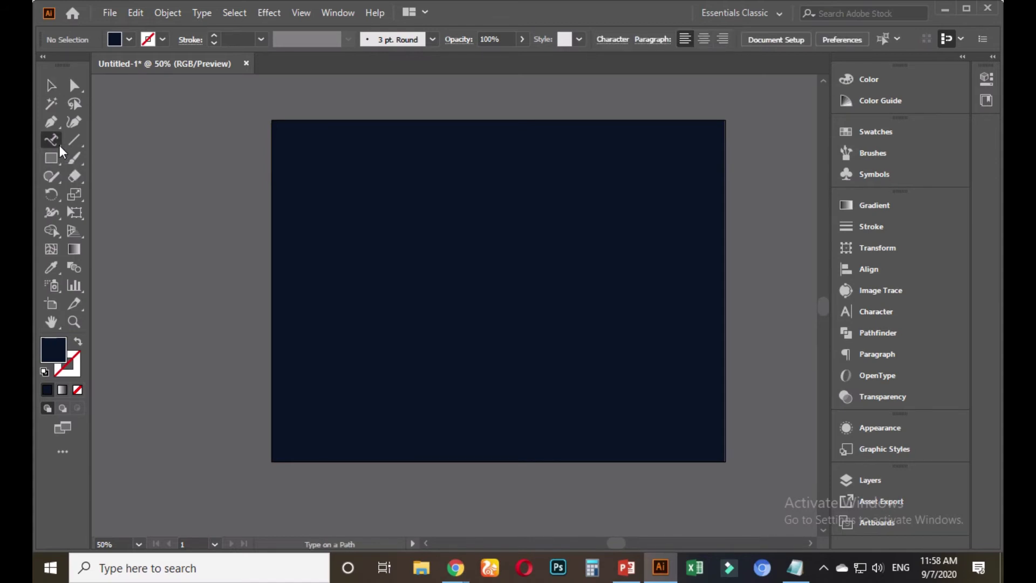
pyautogui.press('t')
pyautogui.click(416, 268)
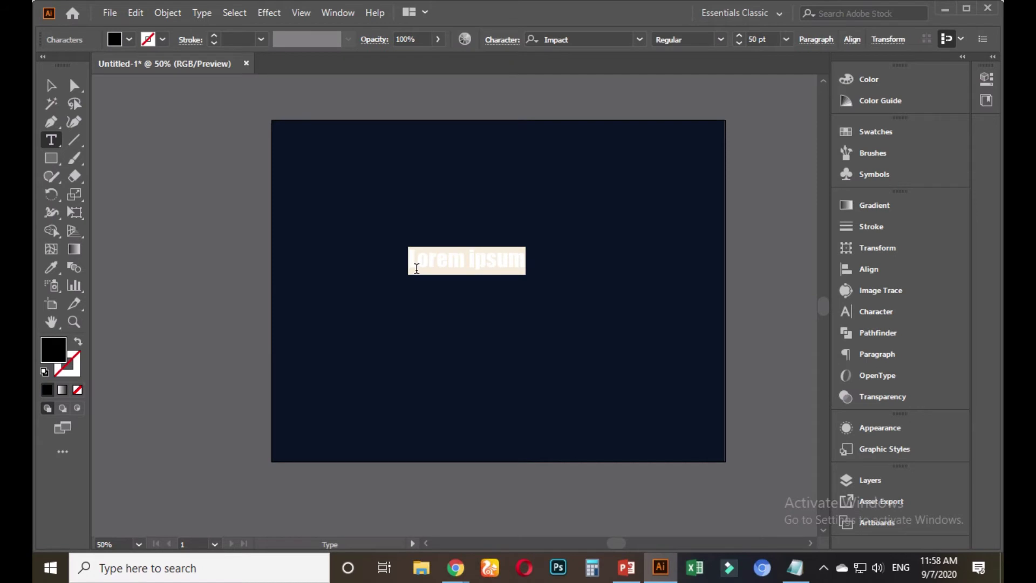
pyautogui.write('o')
pyautogui.write('lice')
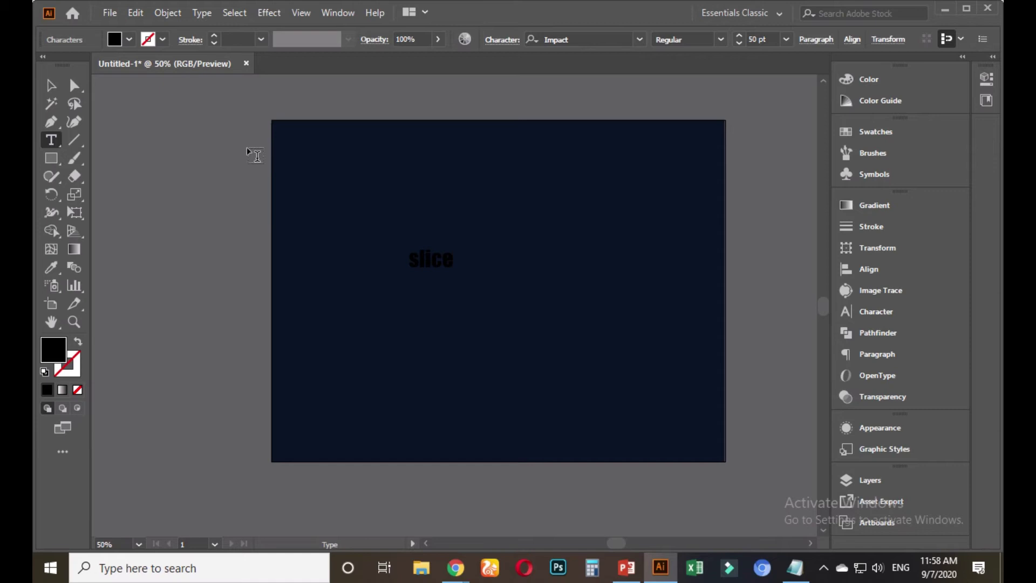
pyautogui.click(50, 86)
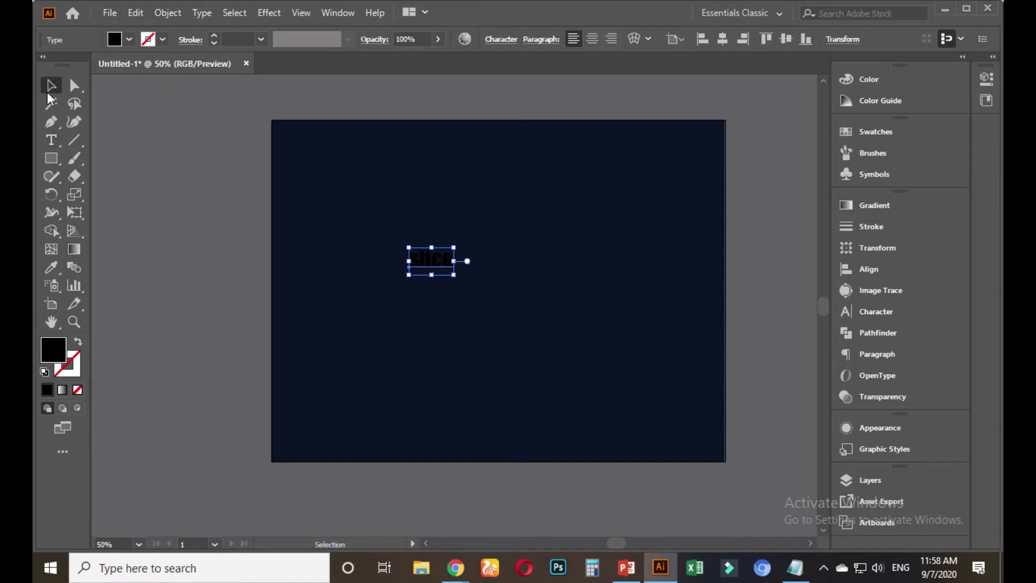
# Step: Fill the "slice" text with pale pink edd9d9 and scale it up to about 282 pt
pyautogui.doubleClick(54, 351)
pyautogui.moveTo(408, 355); pyautogui.dragTo(384, 288)
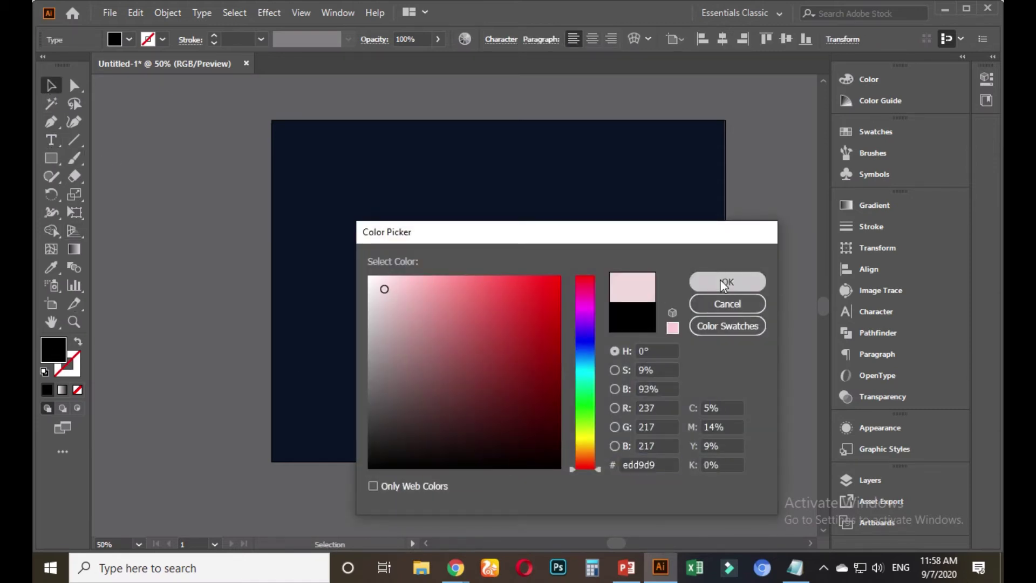
pyautogui.click(726, 282)
pyautogui.moveTo(454, 274); pyautogui.dragTo(559, 378)
# Step: Replace the word with uppercase "SLICE"
pyautogui.doubleClick(459, 283)
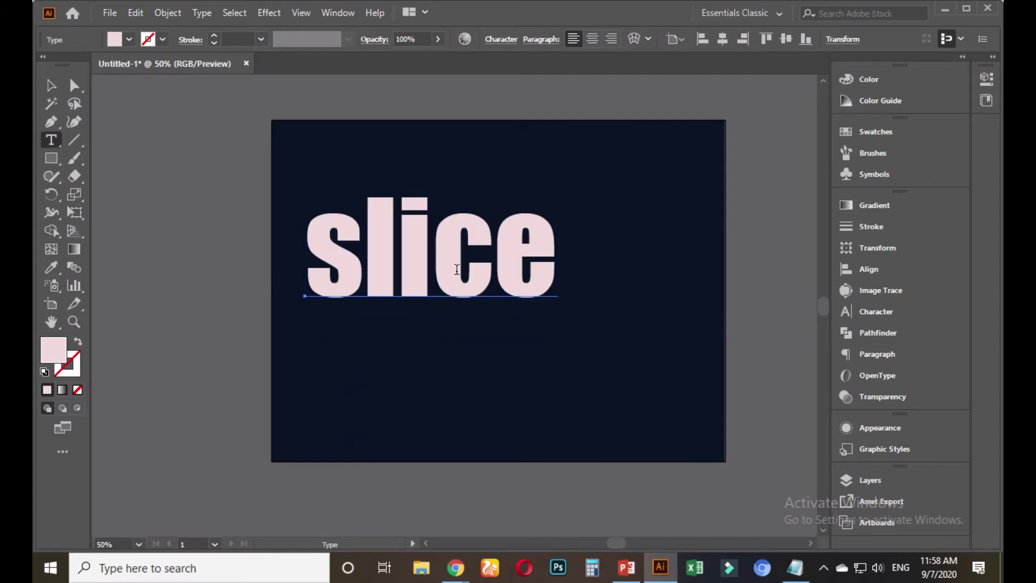
pyautogui.doubleClick(456, 268)
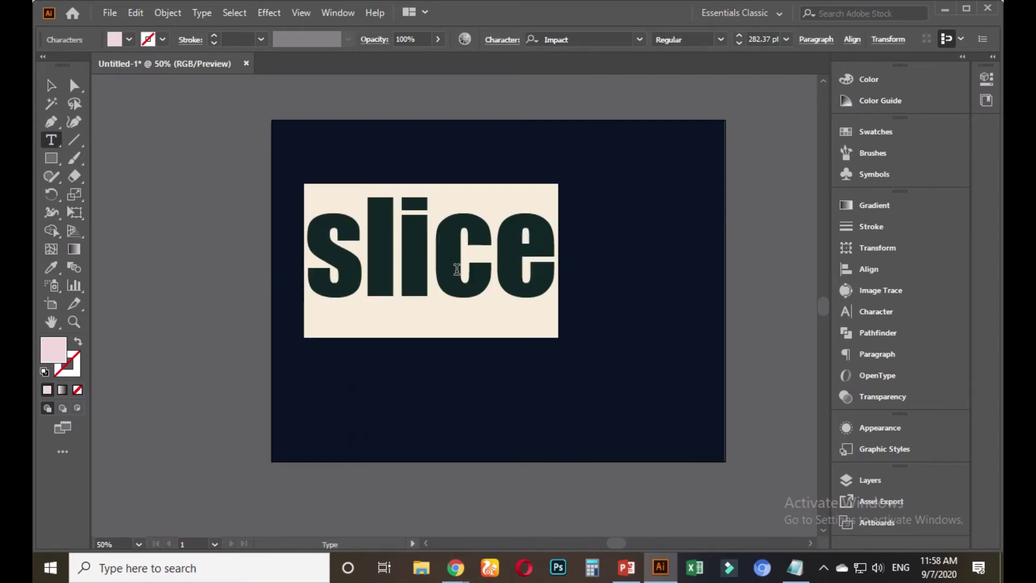
pyautogui.write('SLICE')
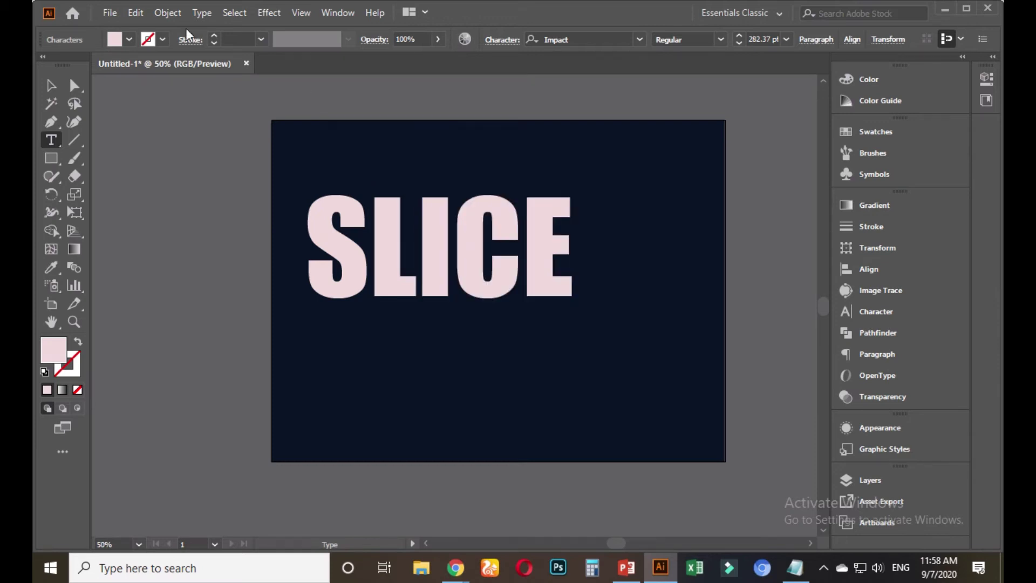
# Step: Move the SLICE text to the centre of the artboard and convert it to outlines
pyautogui.click(51, 85)
pyautogui.moveTo(483, 236); pyautogui.dragTo(536, 278)
pyautogui.scroll(-2, 531, 279)
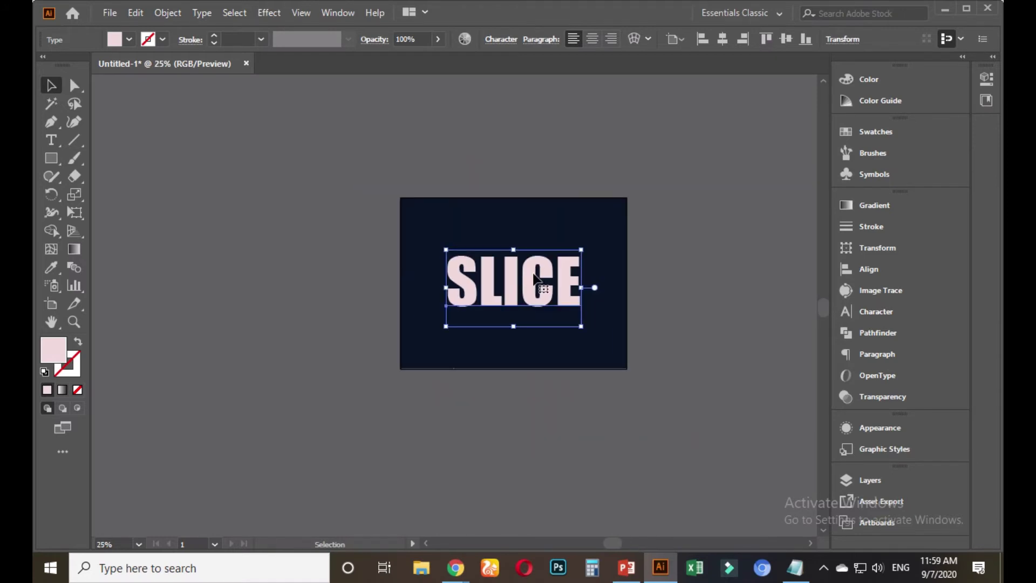
pyautogui.rightClick(534, 279)
pyautogui.click(570, 341)
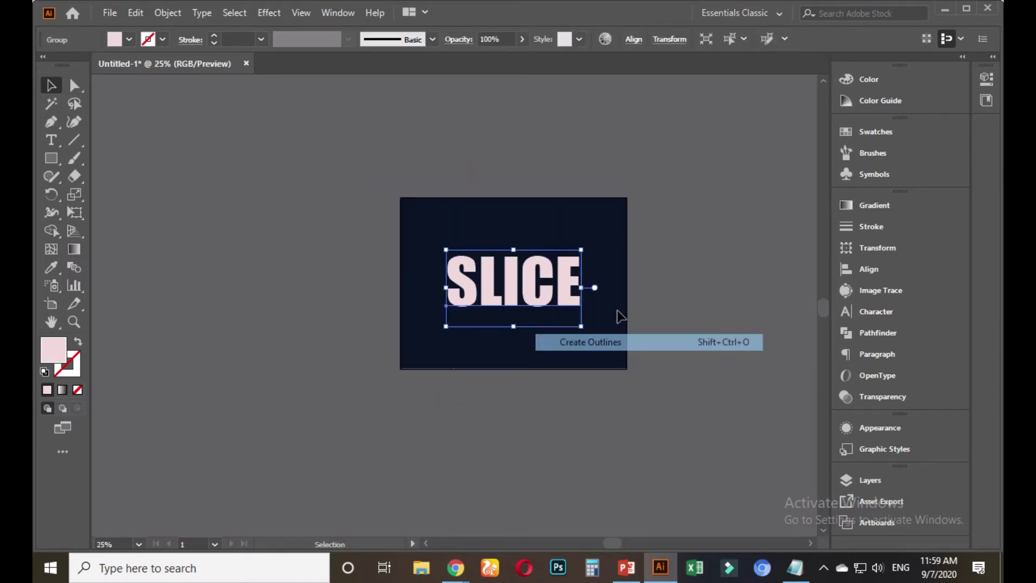
pyautogui.click(662, 279)
pyautogui.scroll(1, 573, 310)
# Step: Fill the outlined SLICE lettering with white
pyautogui.click(513, 275)
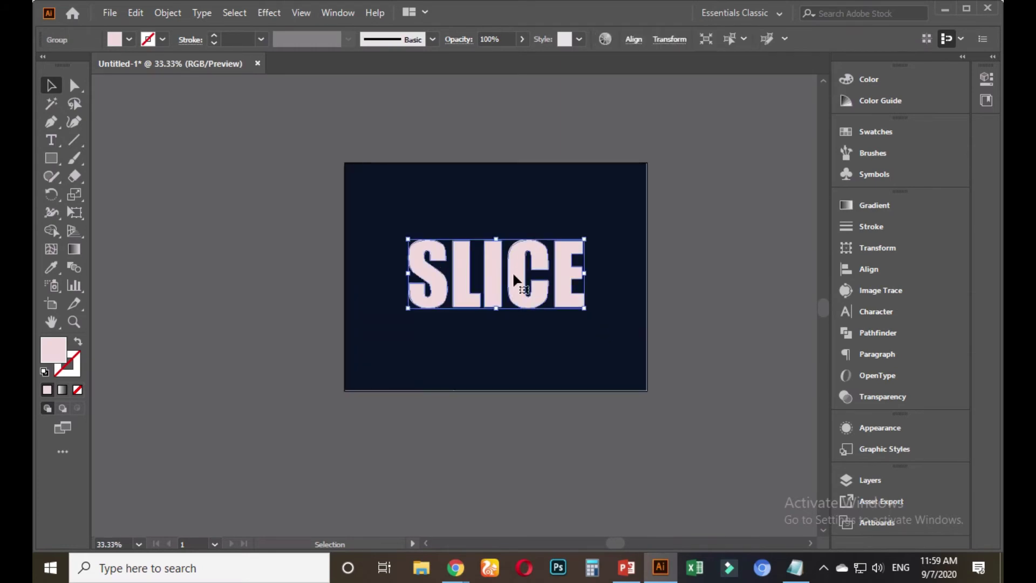
pyautogui.click(891, 134)
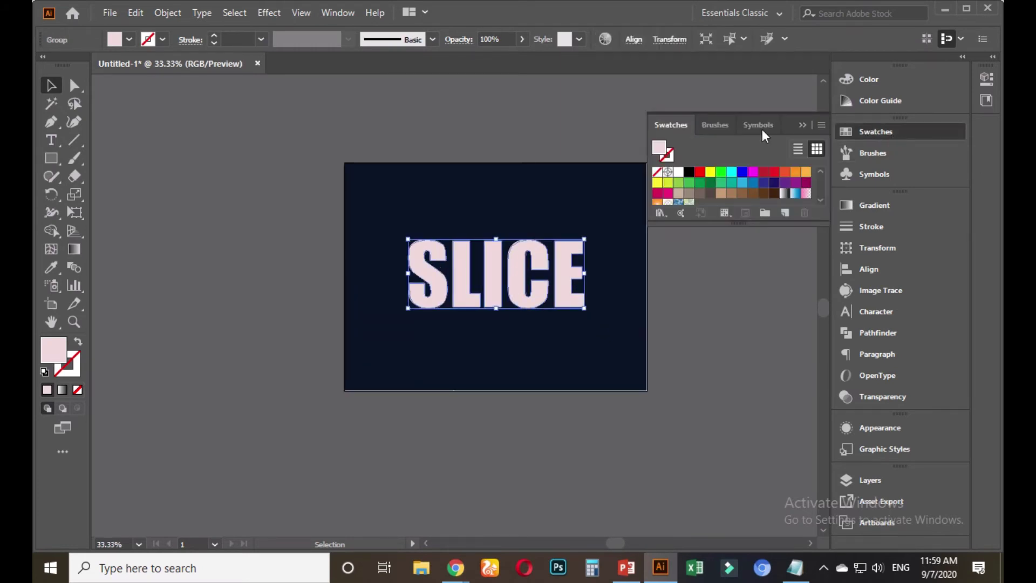
pyautogui.click(678, 172)
pyautogui.click(693, 290)
pyautogui.hscroll(3, 500, 318)
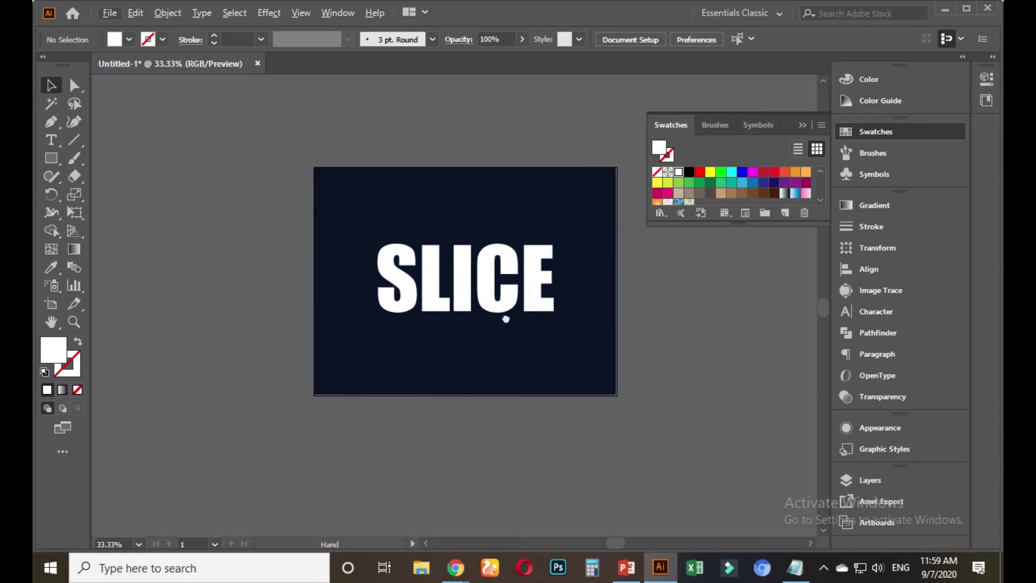
# Step: Draw a diagonal line segment rising at 45° across the S and L, and give it a 1 pt stroke
pyautogui.click(79, 138)
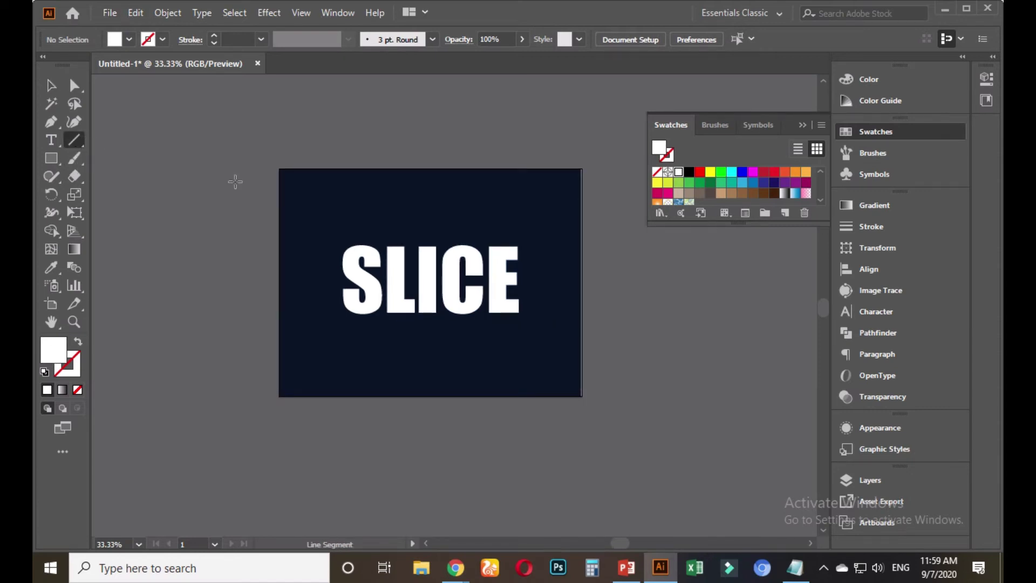
pyautogui.moveTo(331, 339); pyautogui.dragTo(548, 218)
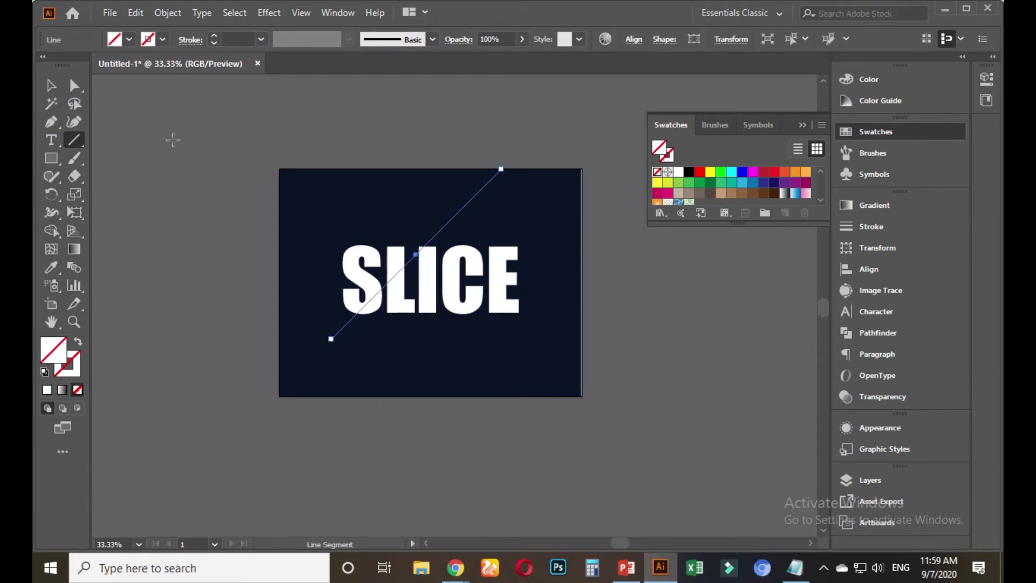
pyautogui.click(51, 87)
pyautogui.click(260, 39)
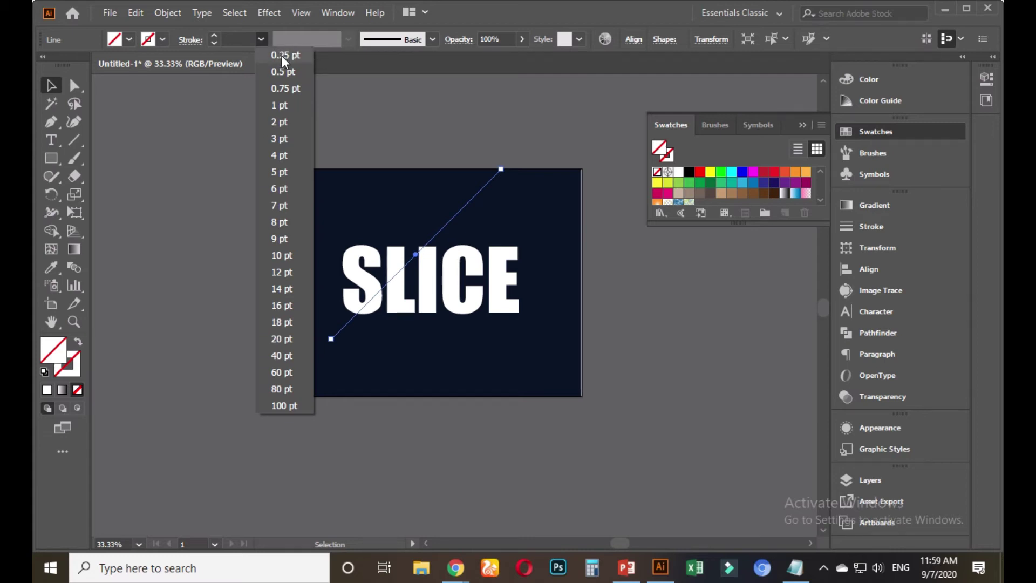
pyautogui.click(280, 104)
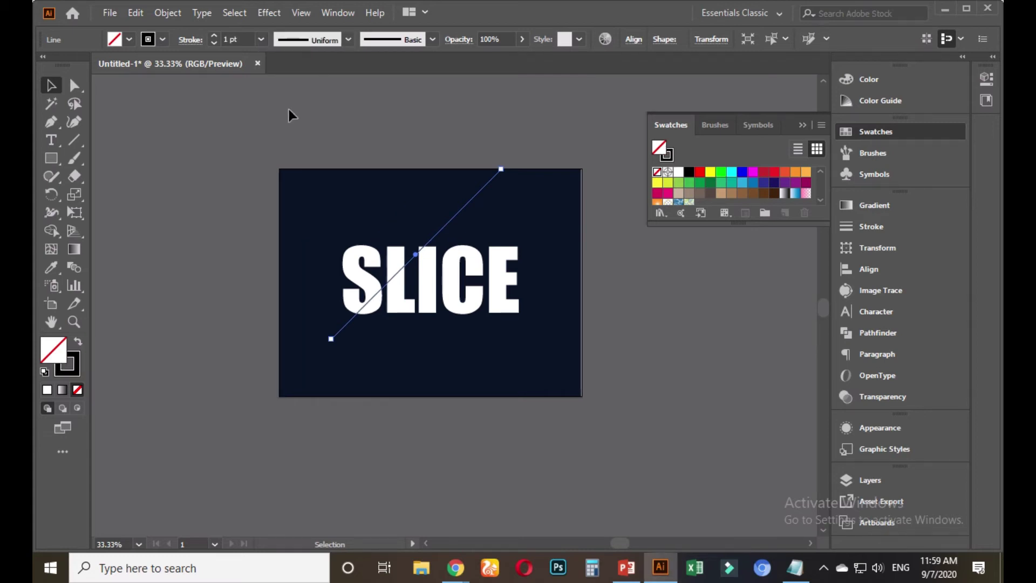
pyautogui.click(642, 325)
pyautogui.scroll(1, 486, 323)
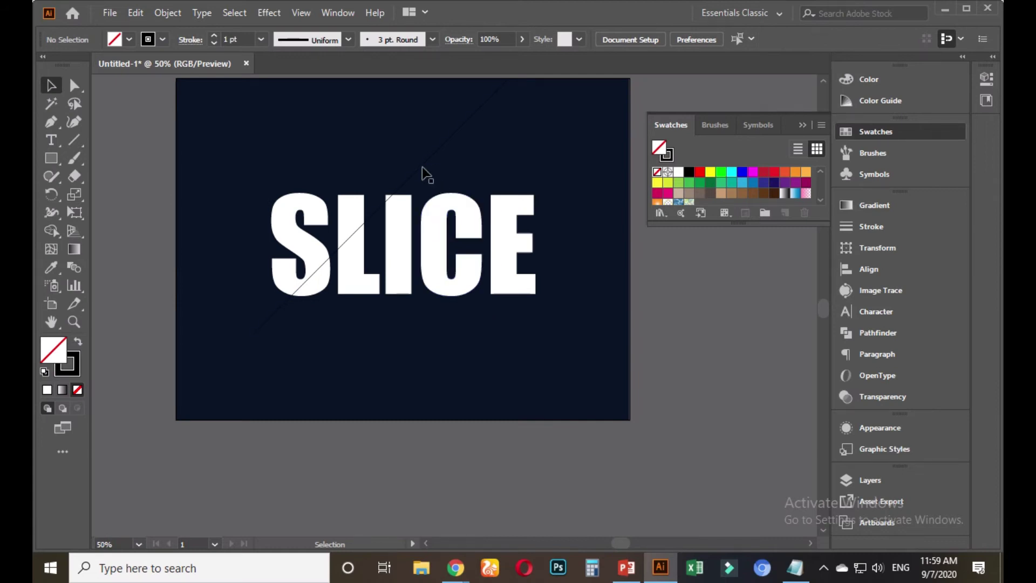
# Step: Move the diagonal line across so that it cuts through the I, C and E
pyautogui.click(409, 187)
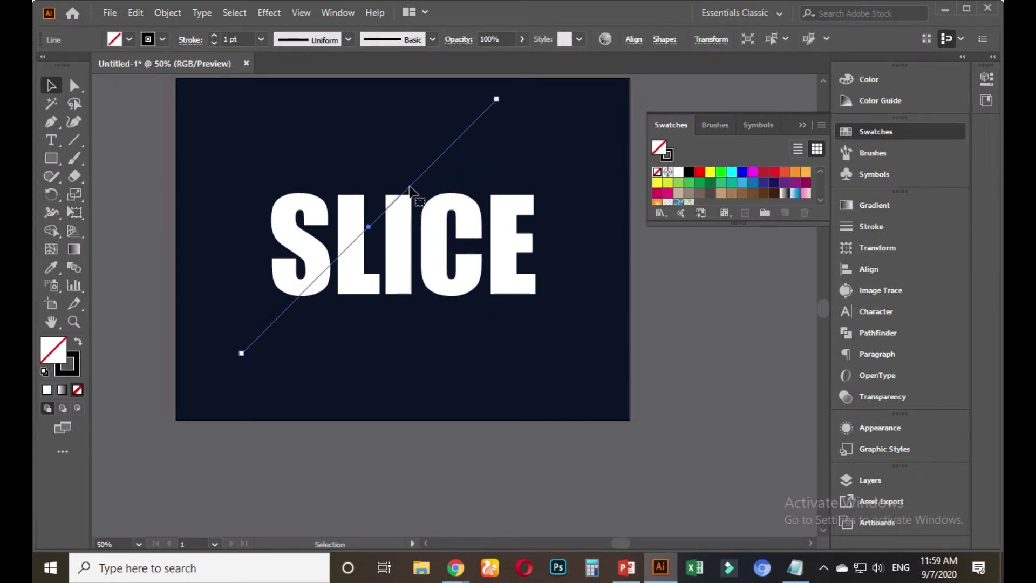
pyautogui.moveTo(409, 187); pyautogui.dragTo(499, 216)
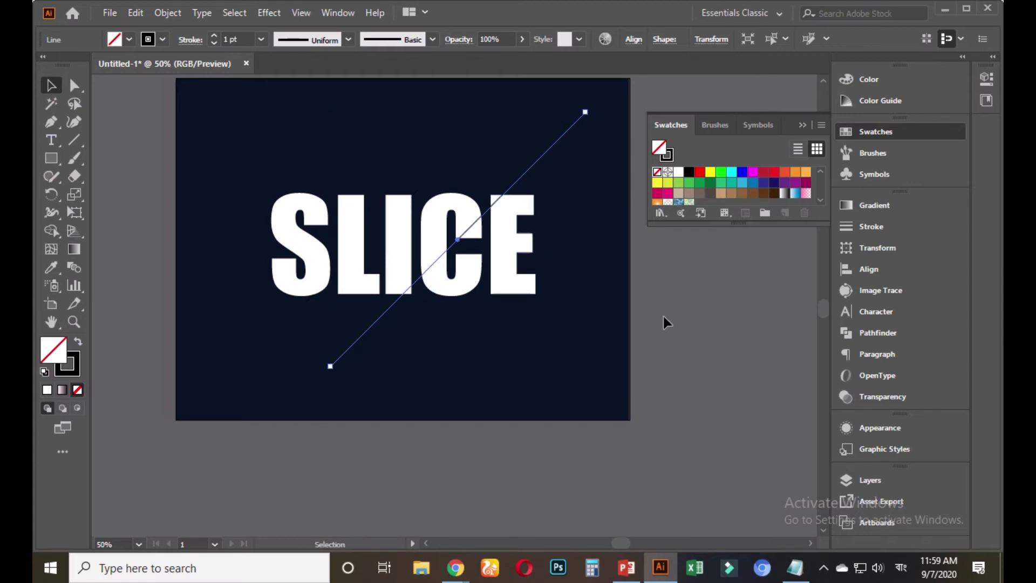
pyautogui.click(663, 317)
# Step: Switch to Chrome to check the Google Meet call, and return to the Illustrator artwork
pyautogui.moveTo(455, 569)
pyautogui.click(389, 453)
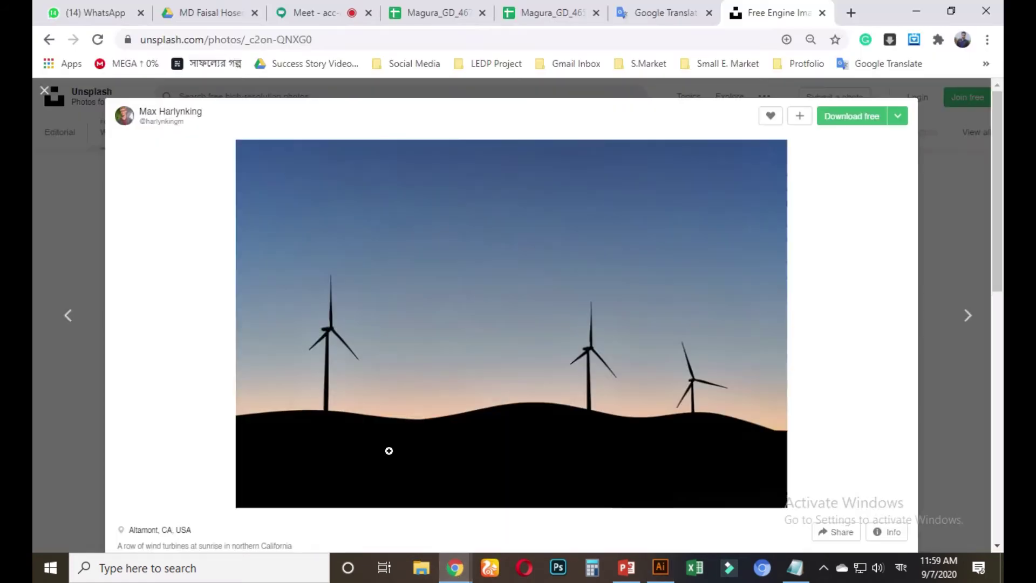
pyautogui.click(216, 13)
pyautogui.click(273, 14)
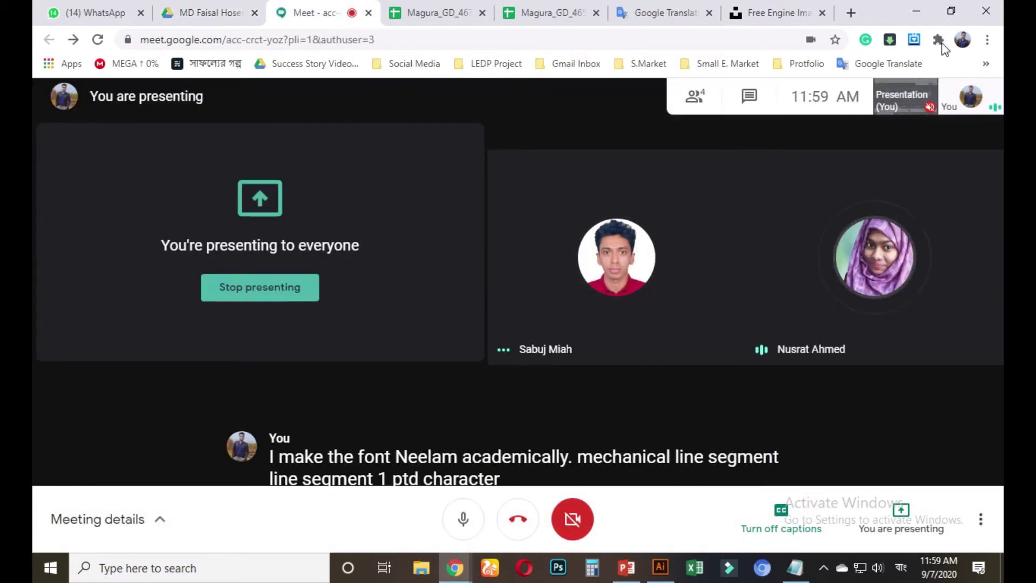
pyautogui.click(917, 9)
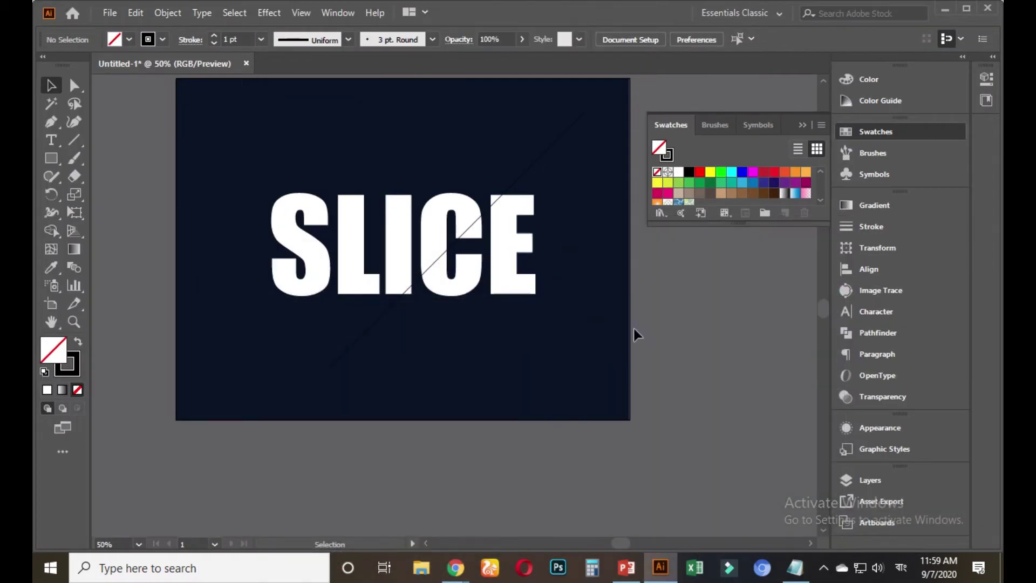
# Step: Collapse the open colour swatches and leave nothing selected on the artboard
pyautogui.hotkey('ctrl', '-')
pyautogui.click(435, 303)
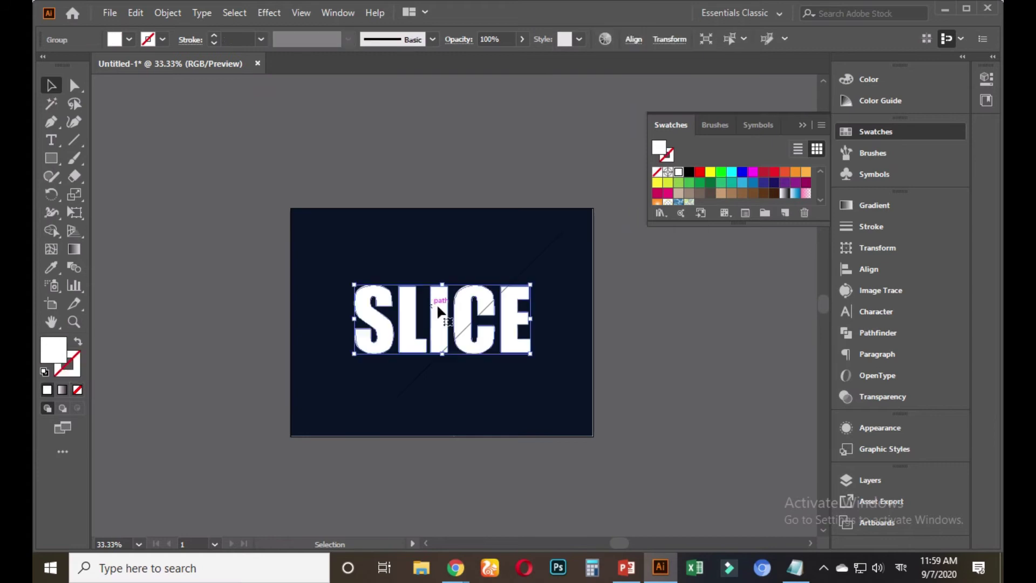
pyautogui.click(802, 124)
pyautogui.scroll(1, 459, 356)
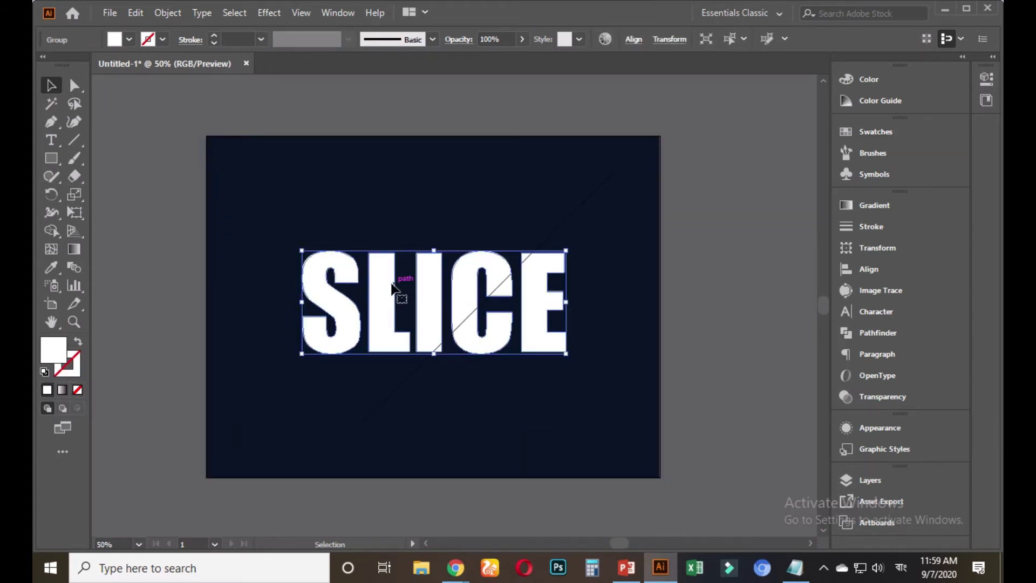
pyautogui.click(730, 300)
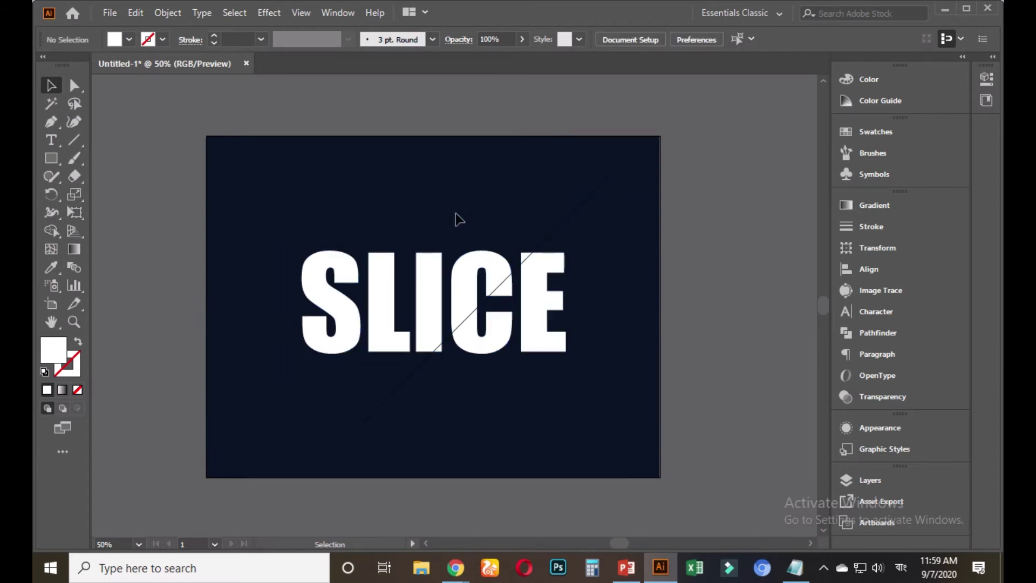
pyautogui.moveTo(315, 184); pyautogui.dragTo(474, 214)
# Step: Draw a second 45° line parallel to the first, through the S and L, with a 1 pt stroke
pyautogui.click(69, 144)
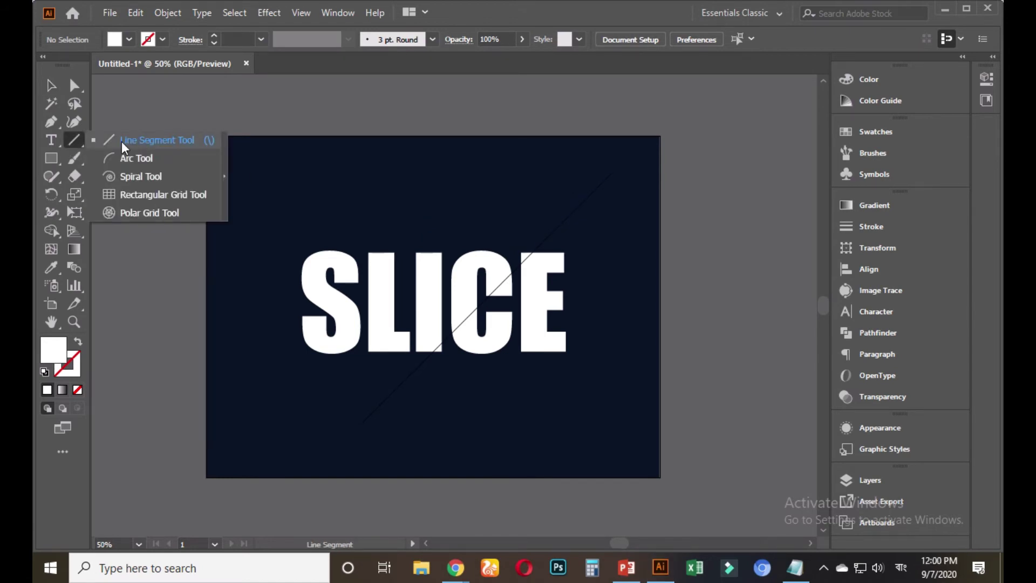
pyautogui.click(122, 141)
pyautogui.moveTo(272, 386); pyautogui.dragTo(477, 179)
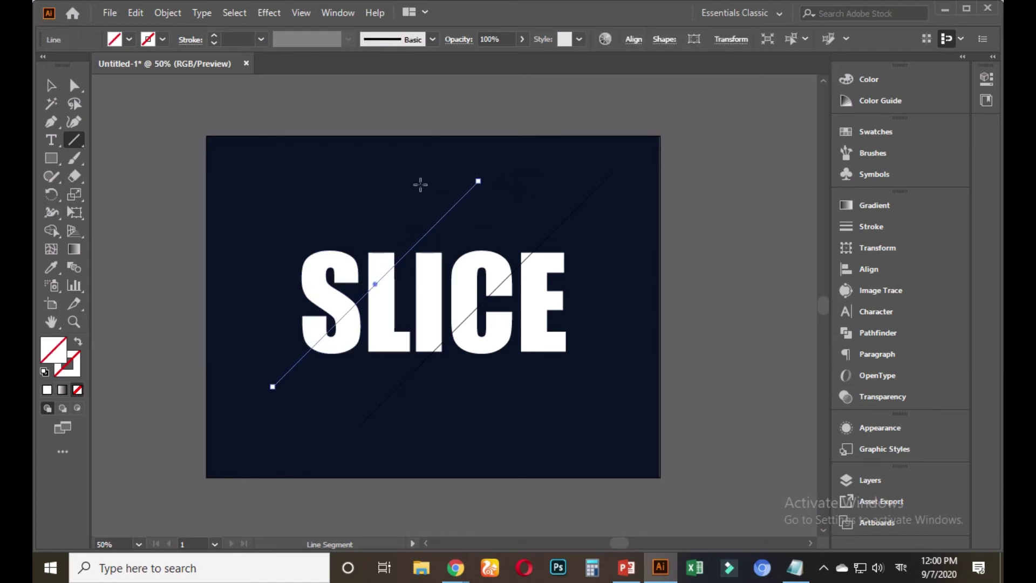
pyautogui.click(263, 38)
pyautogui.click(278, 107)
pyautogui.click(51, 85)
pyautogui.click(617, 234)
pyautogui.moveTo(607, 216); pyautogui.dragTo(405, 203)
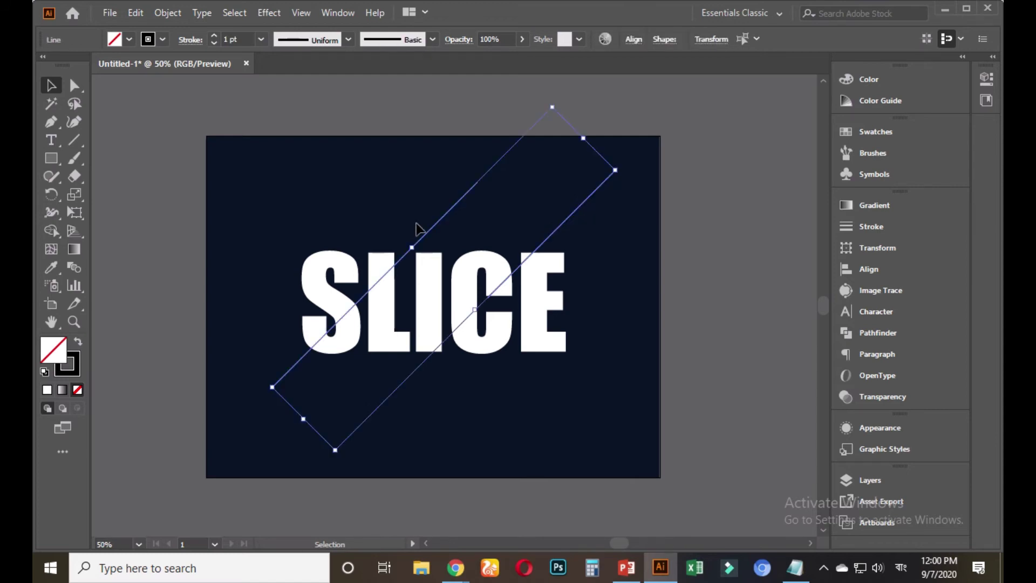
pyautogui.click(342, 219)
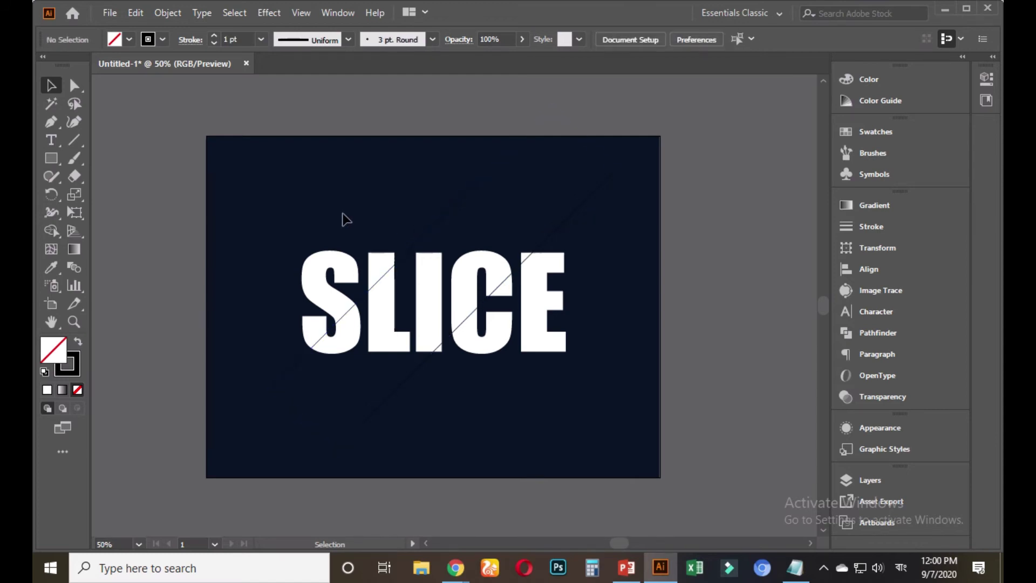
pyautogui.moveTo(255, 226); pyautogui.dragTo(597, 403)
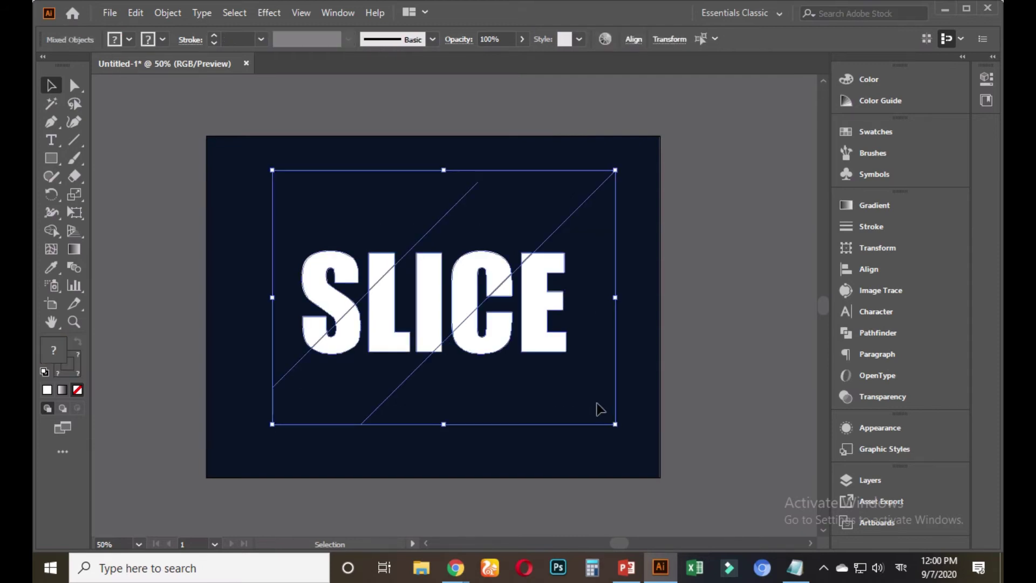
pyautogui.press('a')
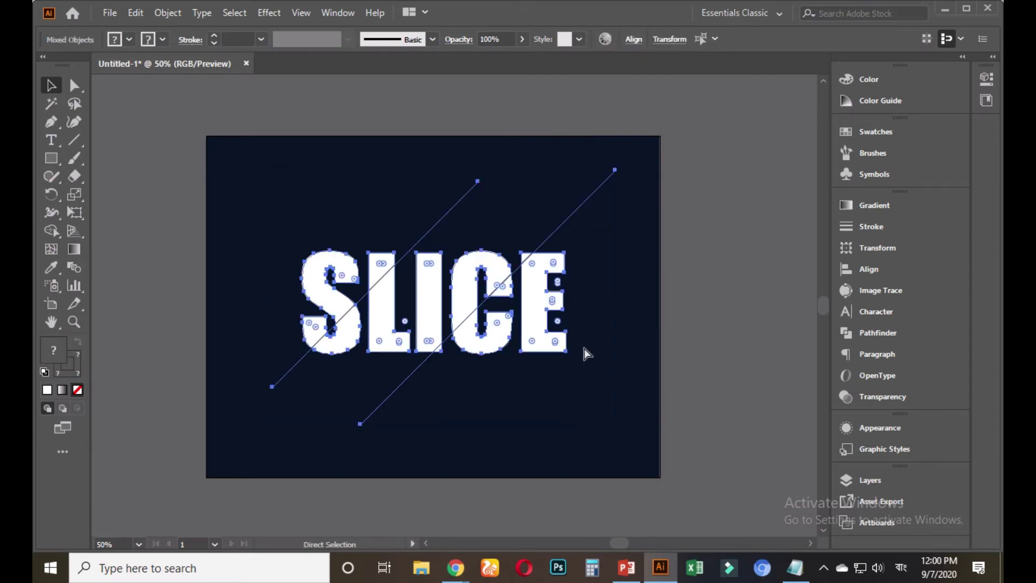
pyautogui.press('v')
pyautogui.click(624, 270)
# Step: Expand both diagonal lines into shapes, with Fill and Stroke included
pyautogui.moveTo(623, 222); pyautogui.dragTo(394, 184)
pyautogui.click(168, 13)
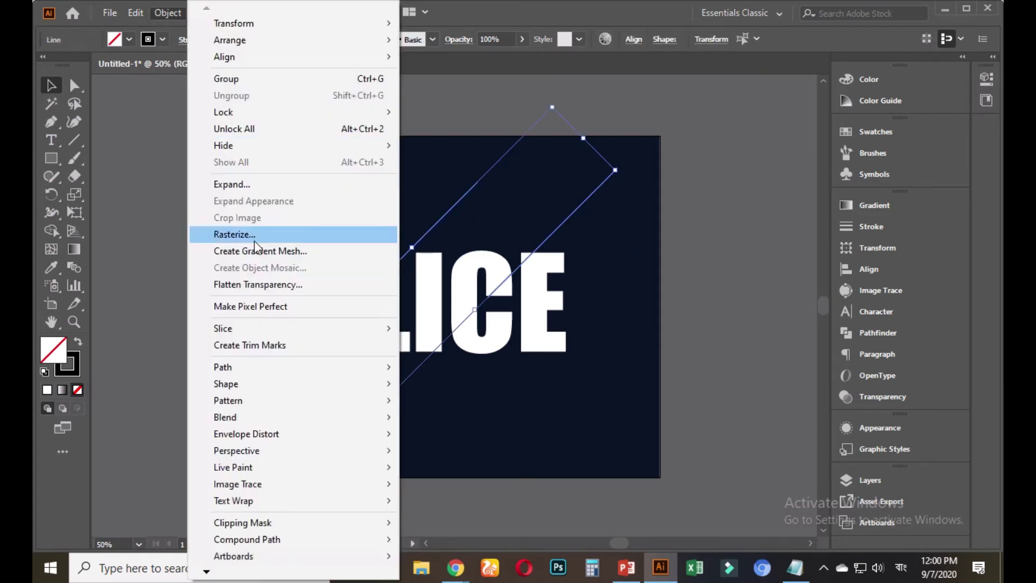
pyautogui.click(234, 184)
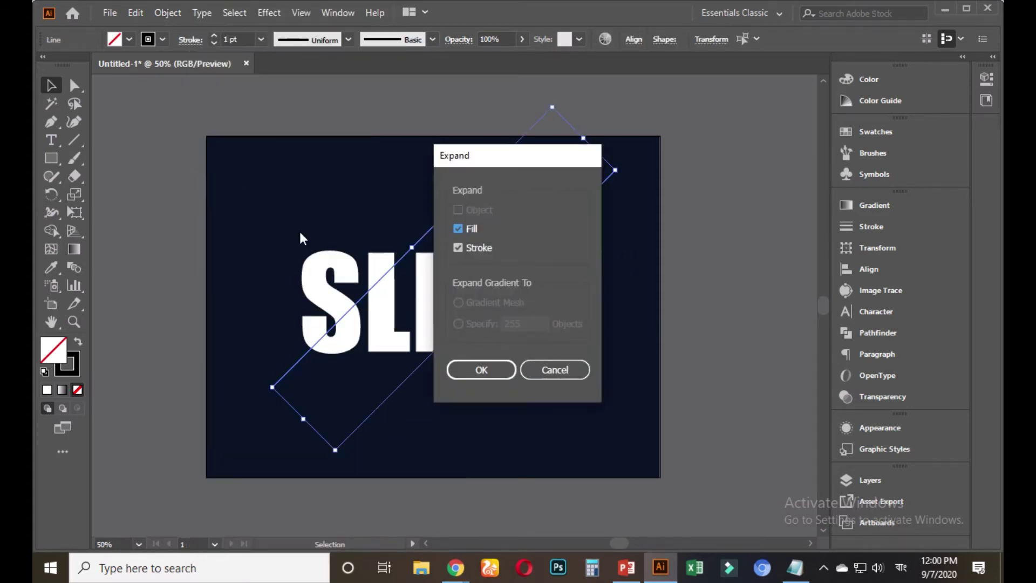
pyautogui.click(489, 369)
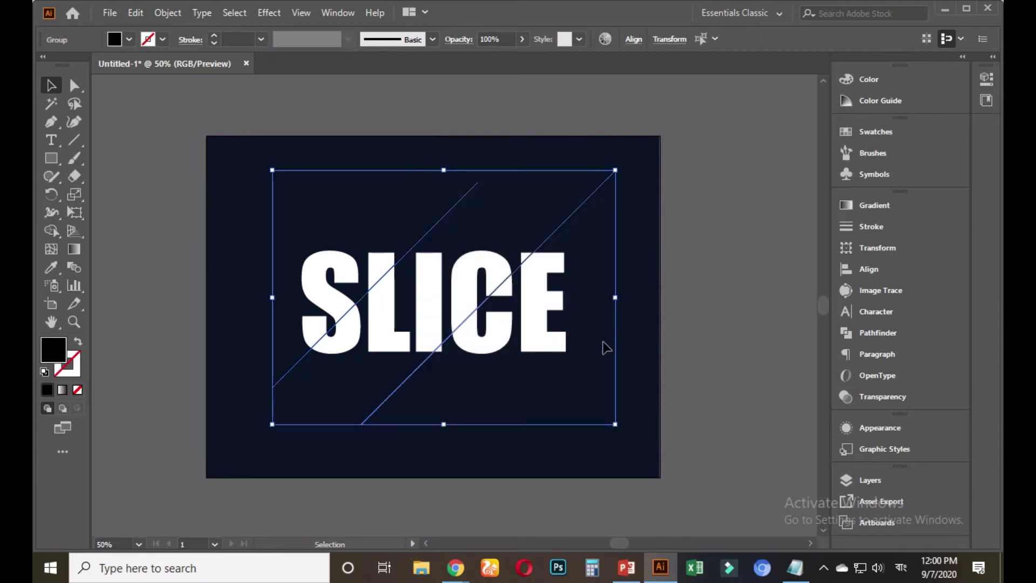
pyautogui.click(643, 303)
# Step: Divide the SLICE lettering along the two expanded lines using the Divide pathfinder
pyautogui.moveTo(626, 214); pyautogui.dragTo(297, 385)
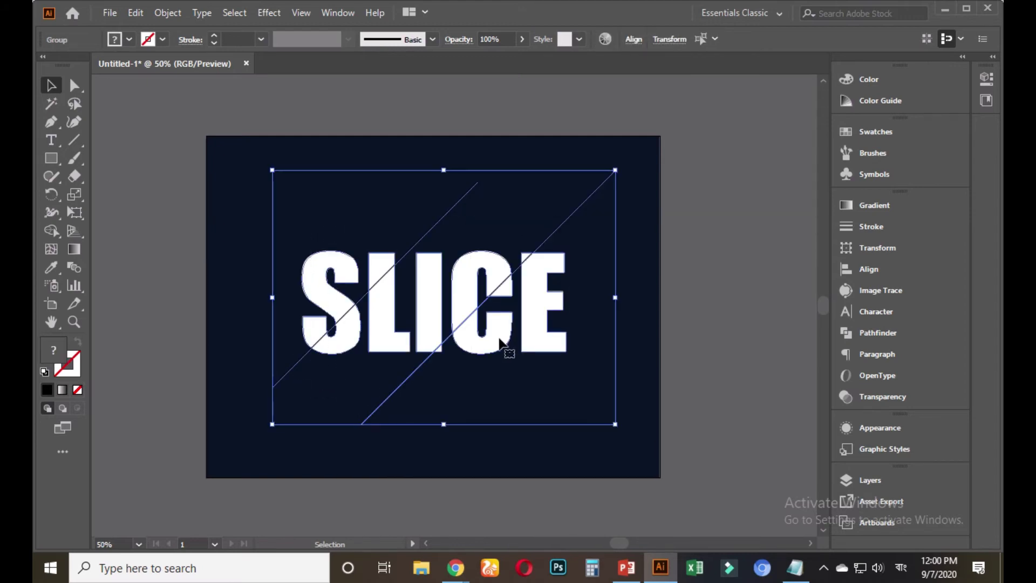
pyautogui.click(879, 333)
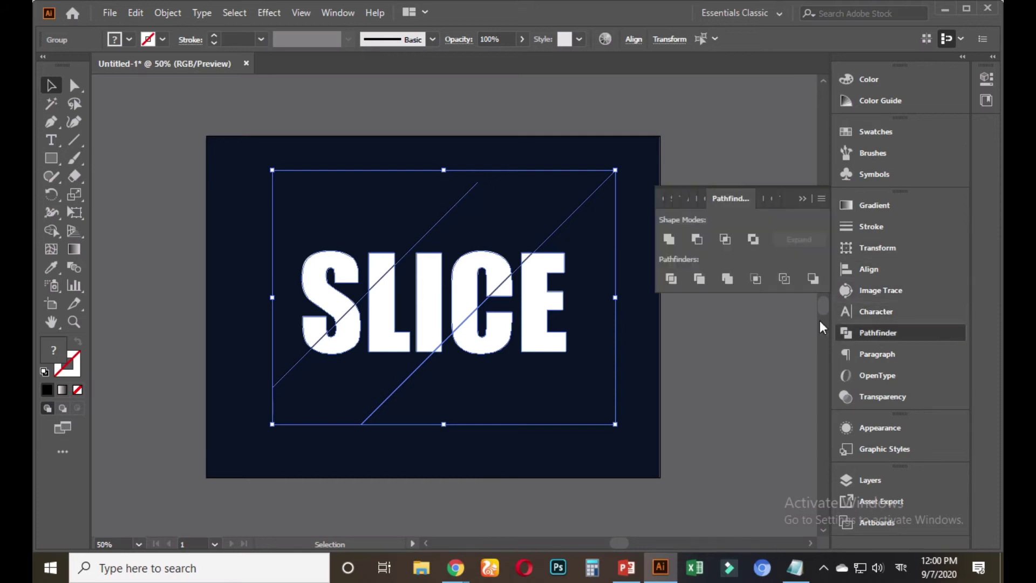
pyautogui.click(671, 279)
pyautogui.click(670, 278)
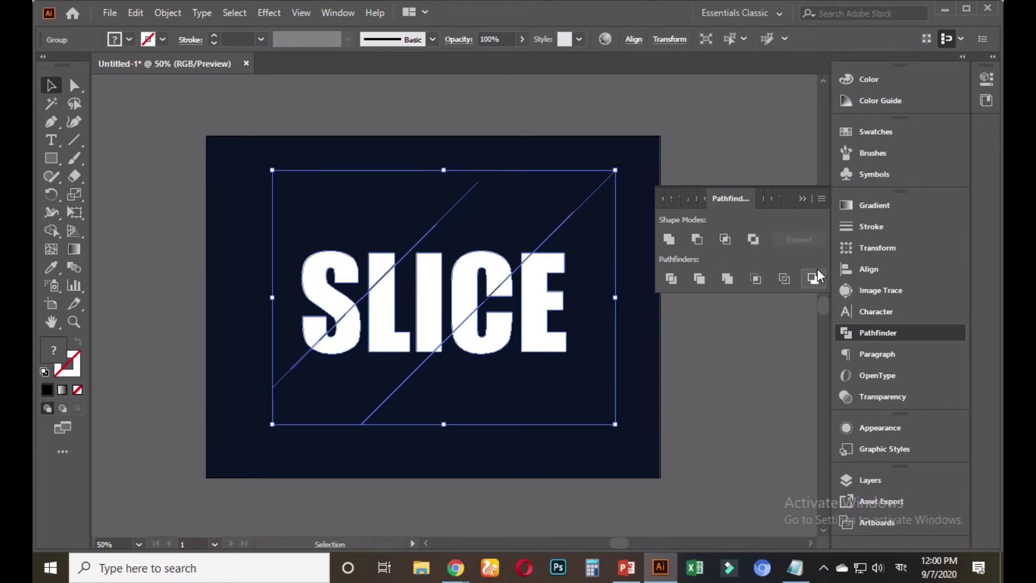
pyautogui.click(801, 198)
pyautogui.scroll(1, 510, 324)
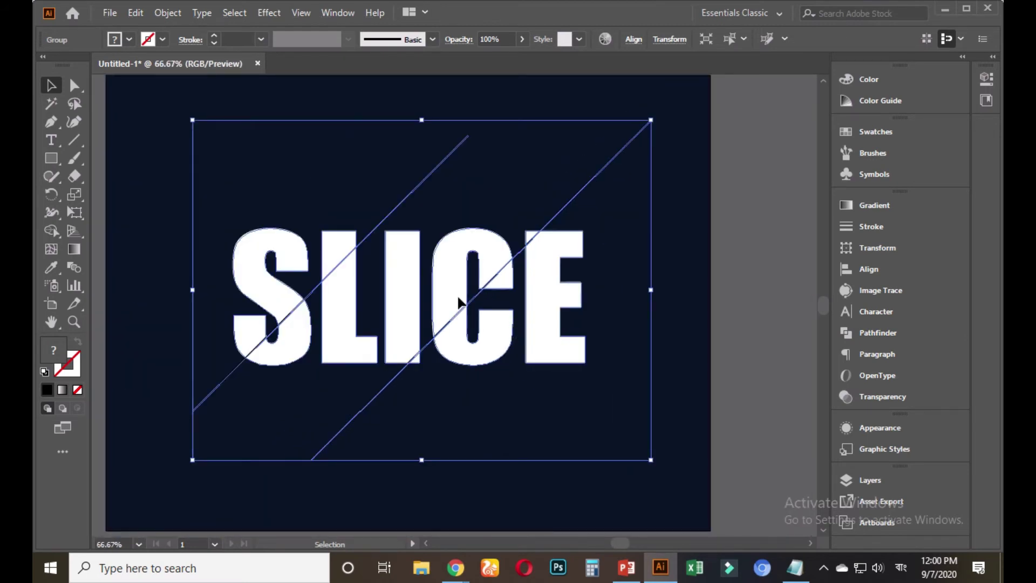
pyautogui.click(52, 228)
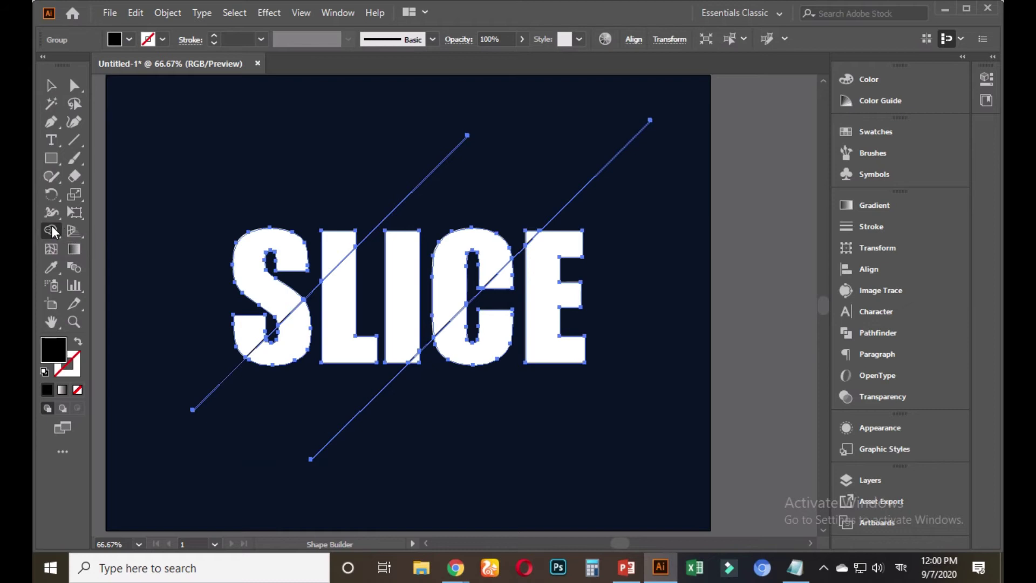
pyautogui.press('v')
pyautogui.click(322, 187)
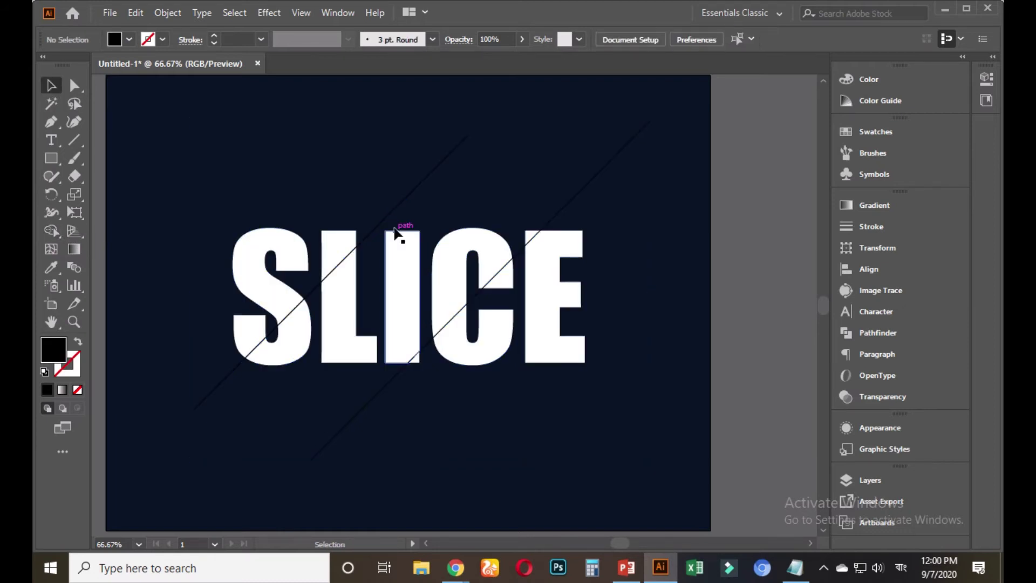
# Step: Ungroup the divided SLICE lettering and lines, leaving nothing selected
pyautogui.click(396, 218)
pyautogui.rightClick(393, 216)
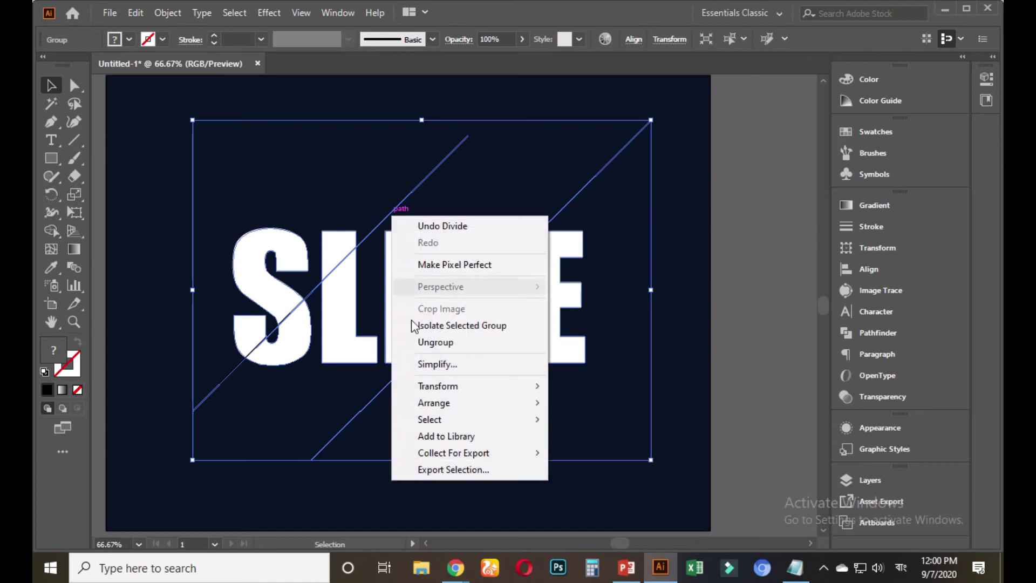
pyautogui.click(439, 342)
pyautogui.click(703, 292)
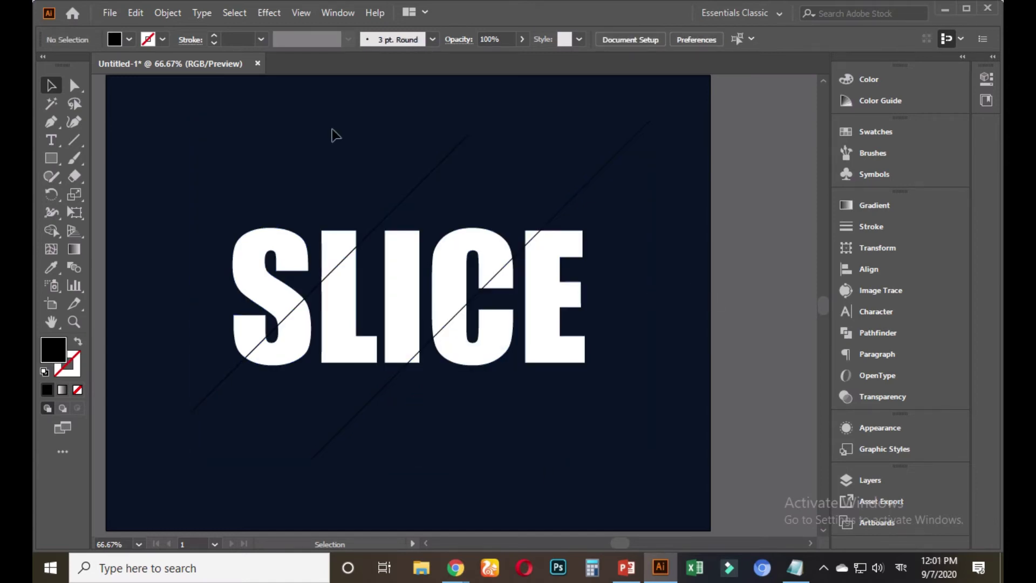
# Step: Try to delete the divided pieces of the first diagonal line one at a time
pyautogui.click(414, 198)
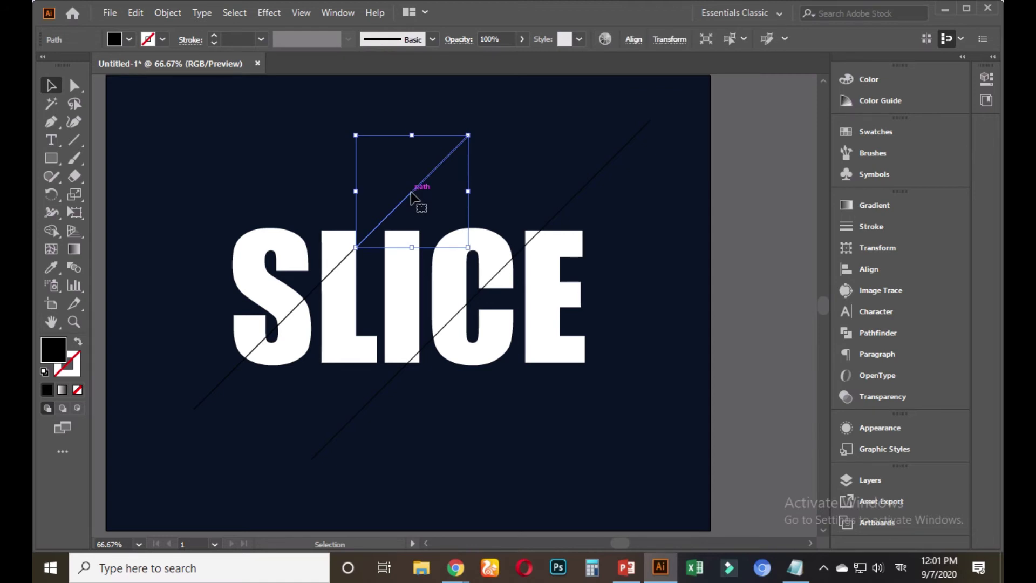
pyautogui.press('Delete')
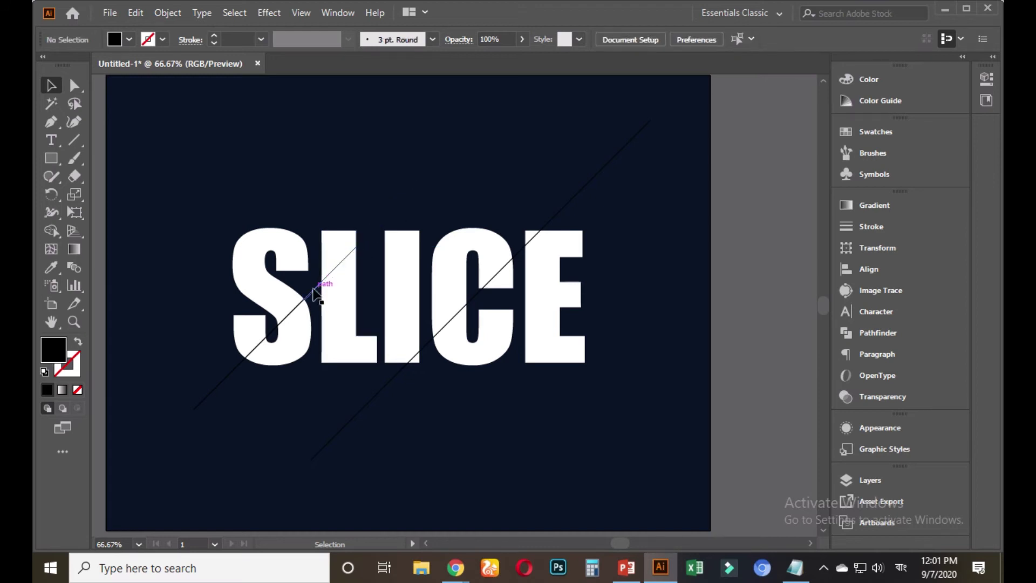
pyautogui.click(219, 388)
pyautogui.press('Delete')
pyautogui.click(281, 334)
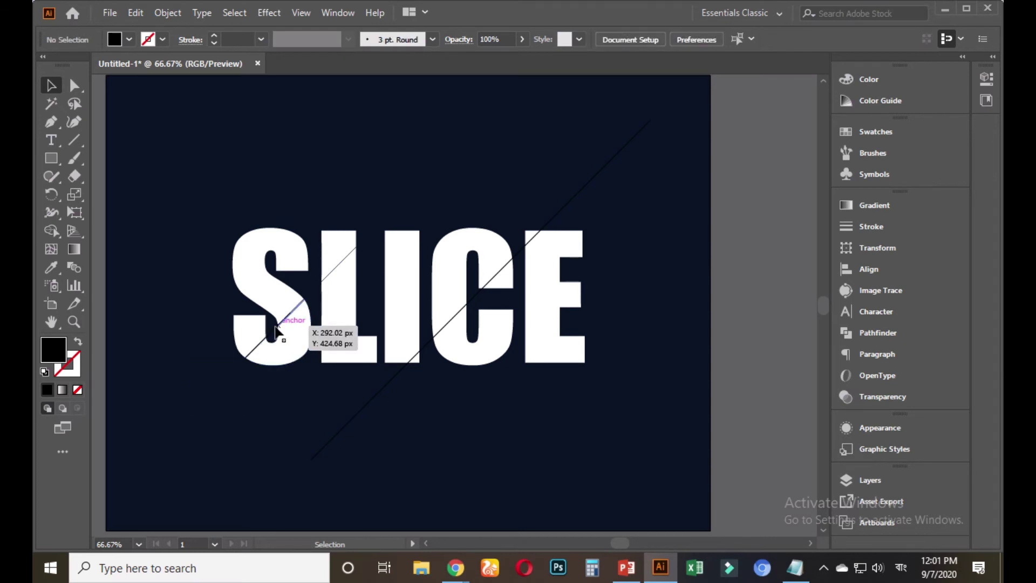
pyautogui.press('Delete')
pyautogui.click(273, 335)
pyautogui.press('Delete')
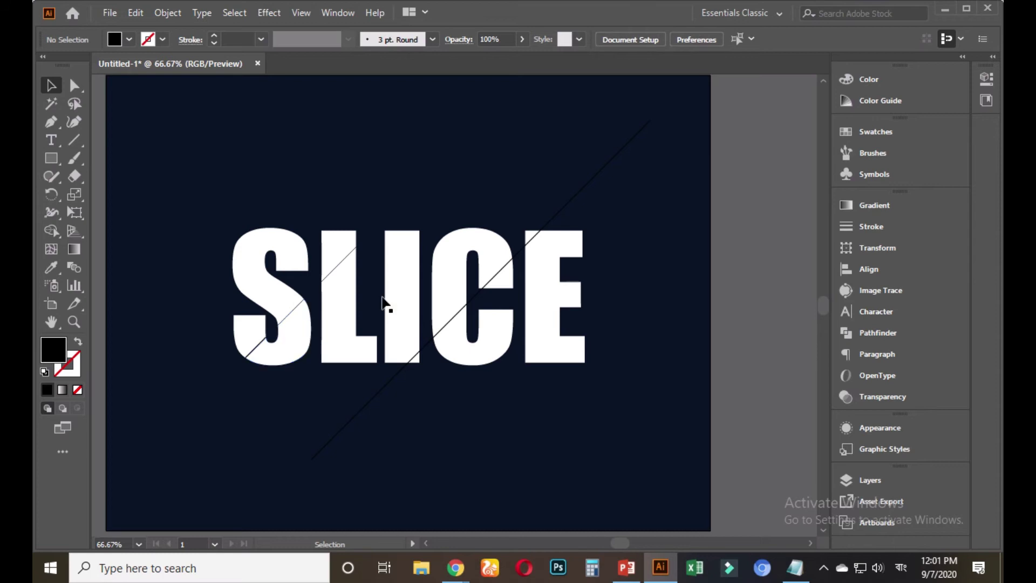
# Step: Undo the deletions of the first diagonal line's pieces
pyautogui.hotkey('ctrl', 'z')
pyautogui.hotkey('ctrl', 'z')
pyautogui.hotkey('ctrl', 'z')
pyautogui.hotkey('ctrl', 'z')
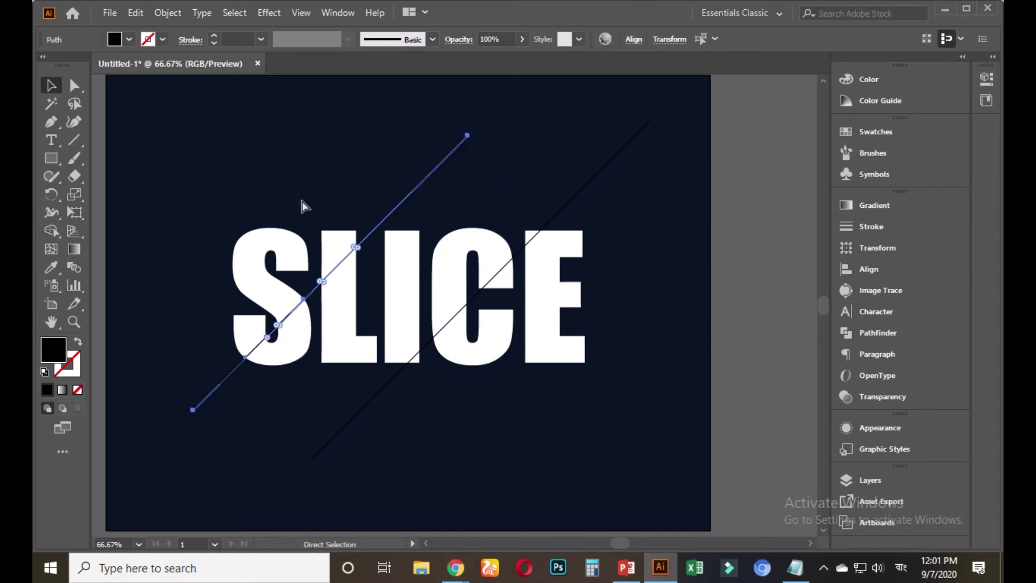
# Step: Select all the divided line pieces in Layer 1 and delete them, keeping the white letter pieces
pyautogui.click(875, 480)
pyautogui.click(695, 409)
pyautogui.scroll(-1, 744, 458)
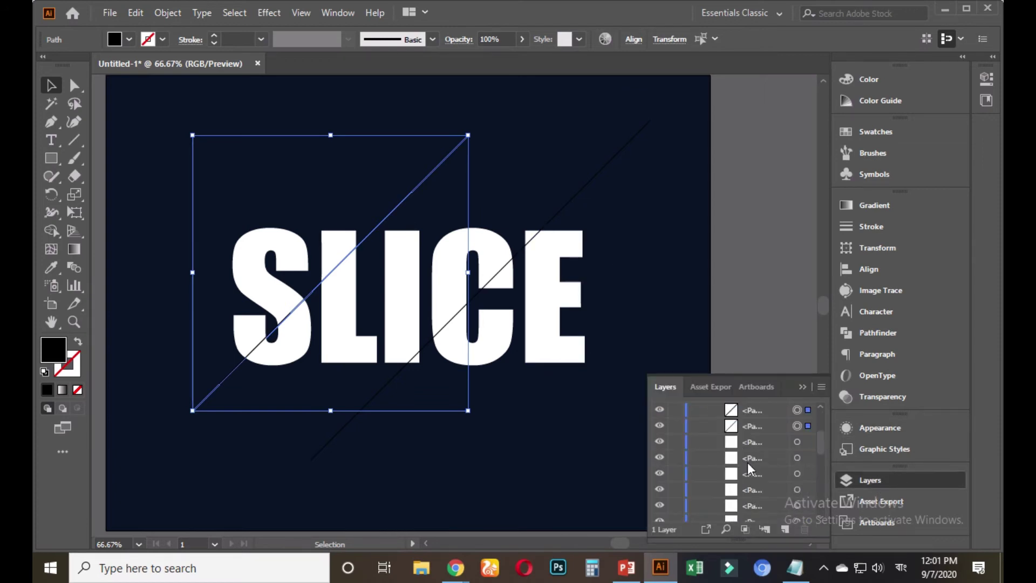
pyautogui.scroll(1, 754, 424)
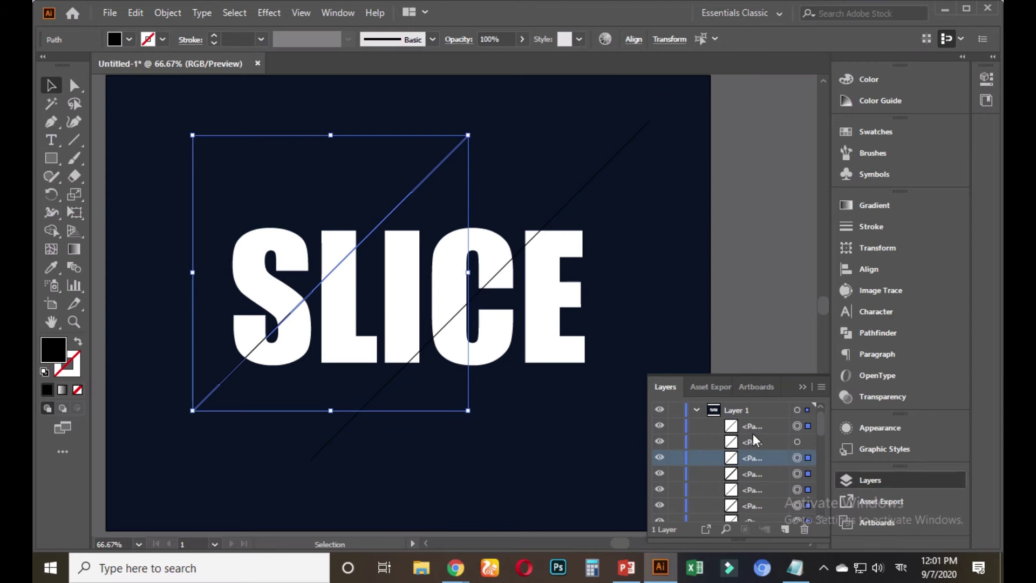
pyautogui.scroll(-3, 748, 457)
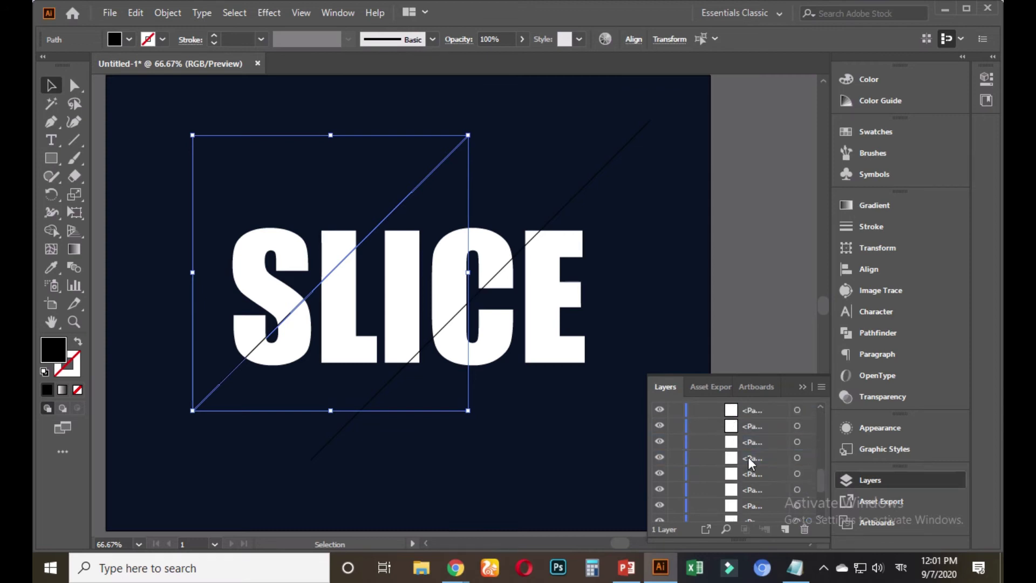
pyautogui.scroll(1, 760, 432)
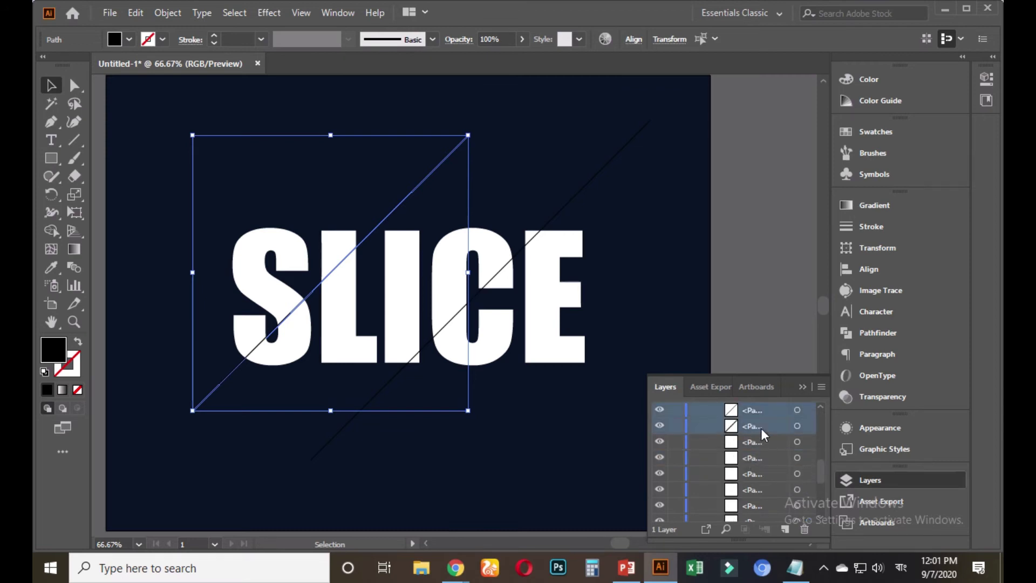
pyautogui.click(805, 529)
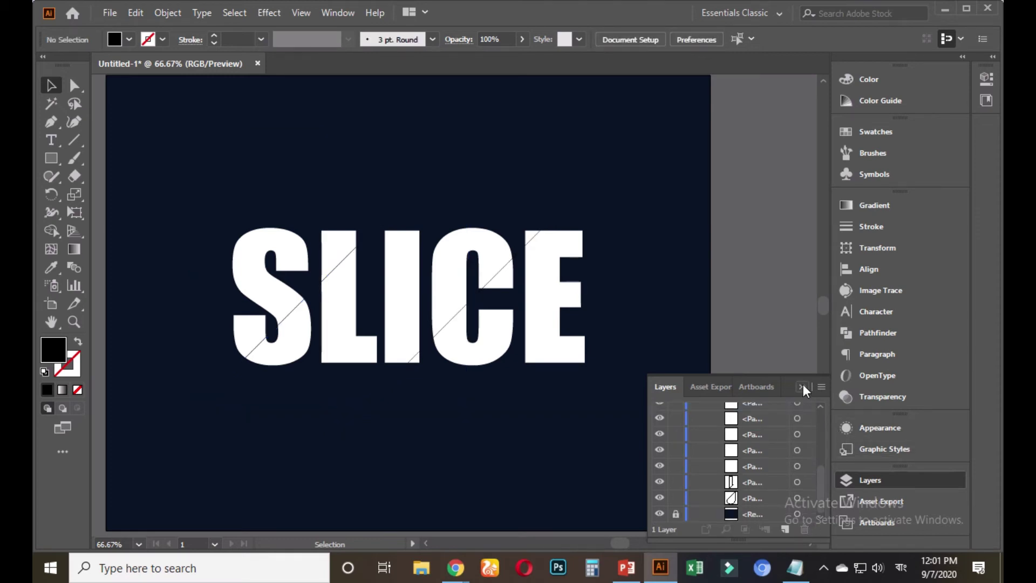
pyautogui.scroll(3, 755, 454)
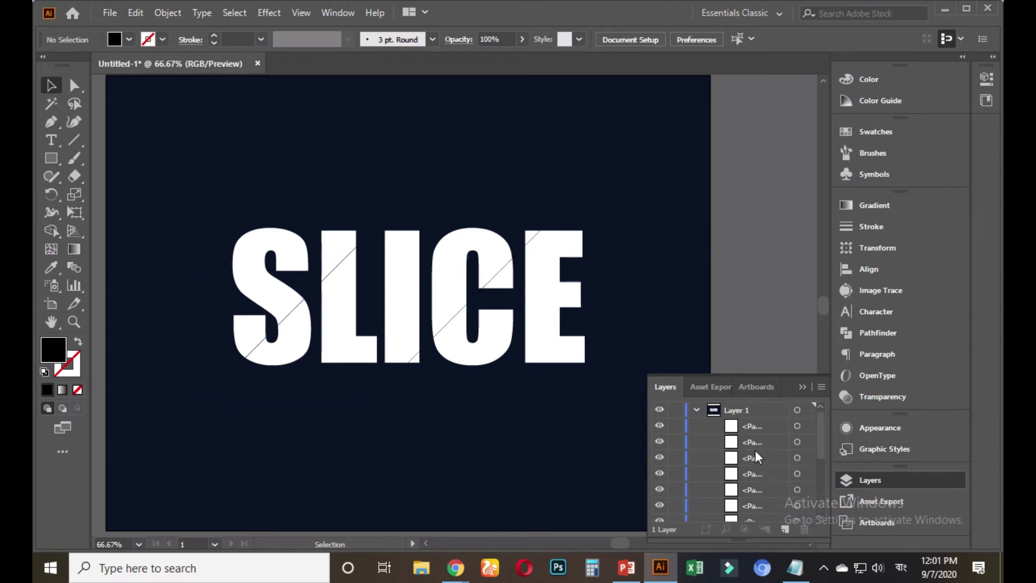
pyautogui.click(659, 426)
pyautogui.click(802, 387)
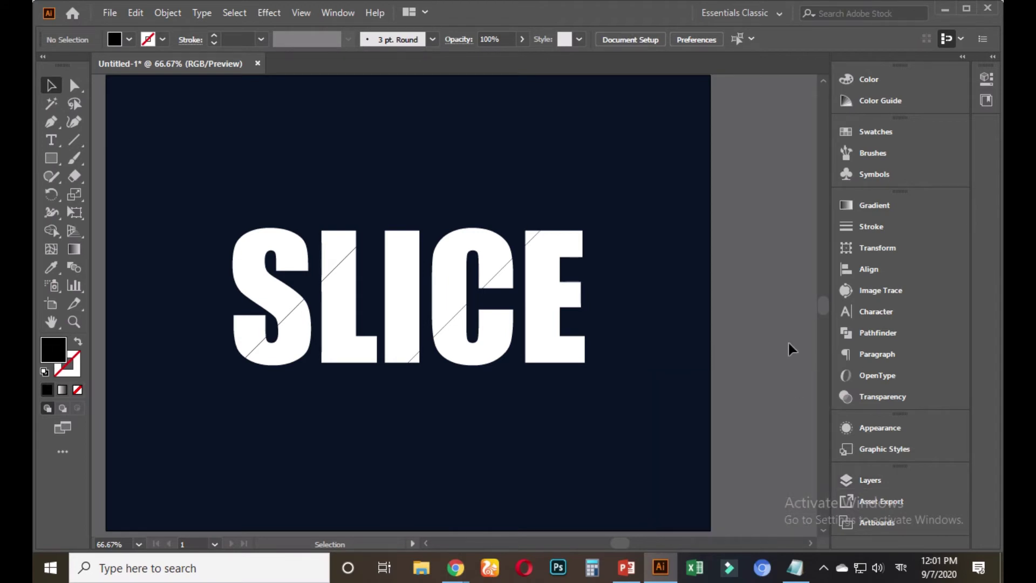
# Step: Fill the two S pieces above the first cut with the light green swatch
pyautogui.click(287, 250)
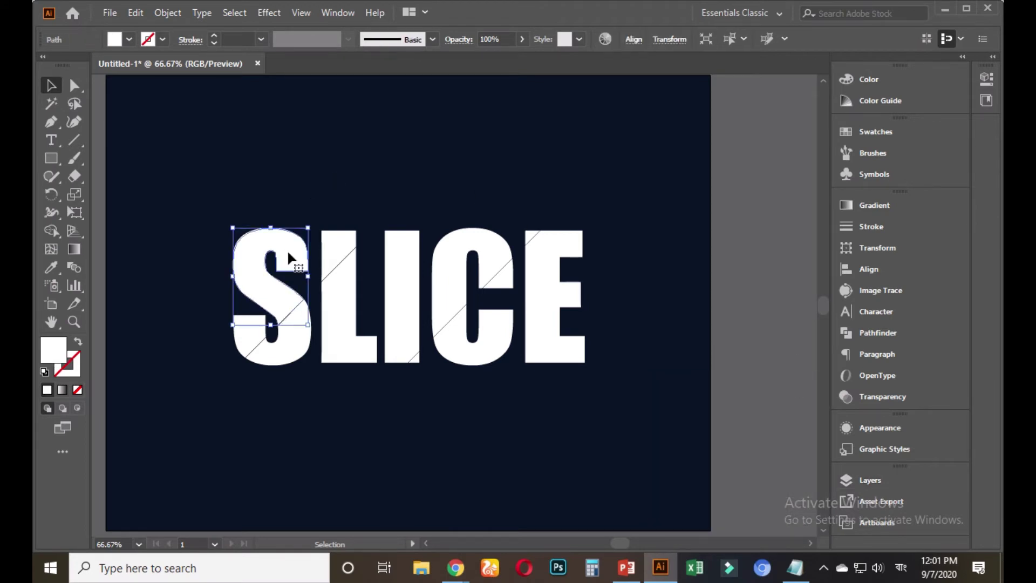
pyautogui.click(875, 132)
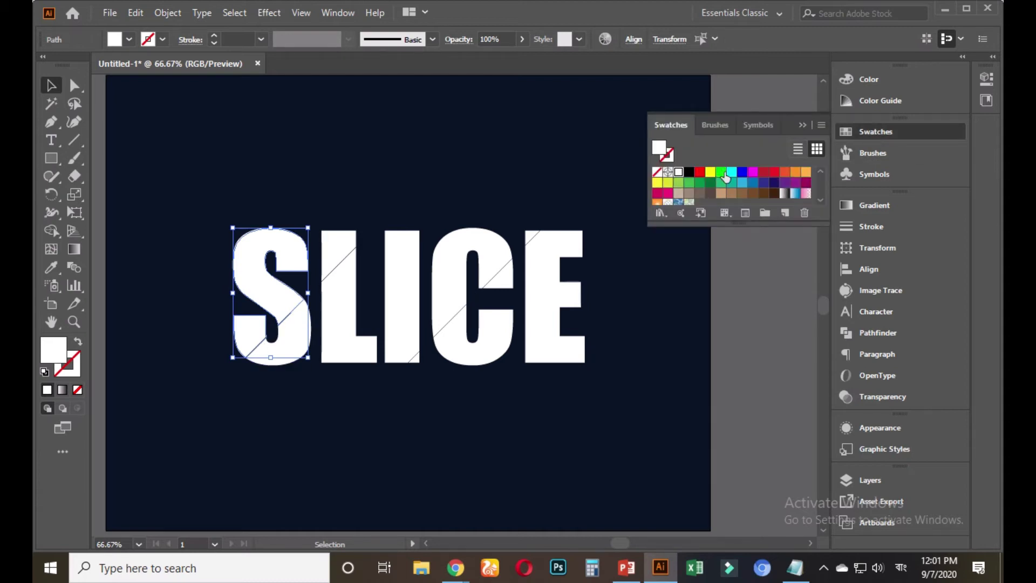
pyautogui.click(680, 184)
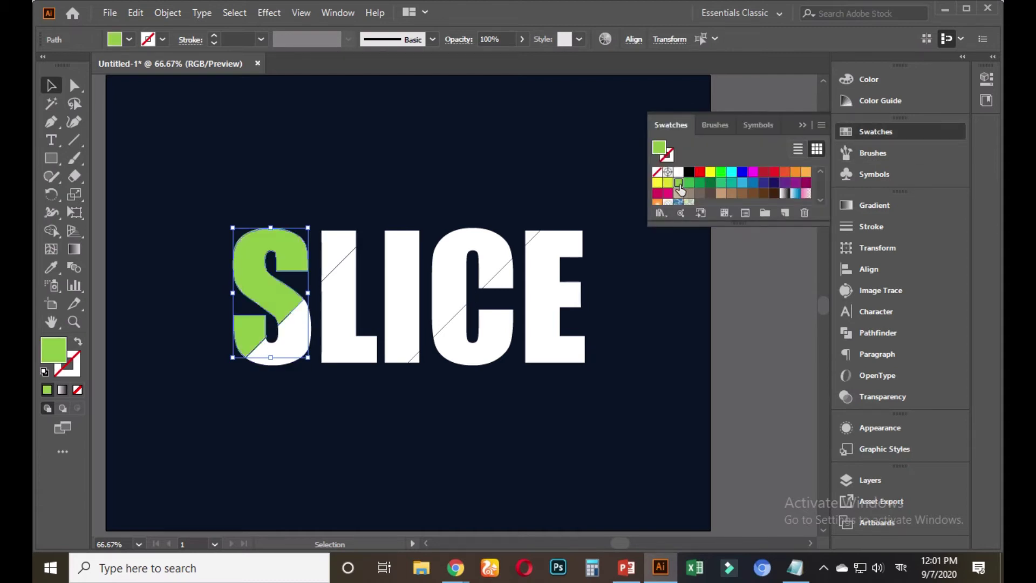
pyautogui.click(801, 125)
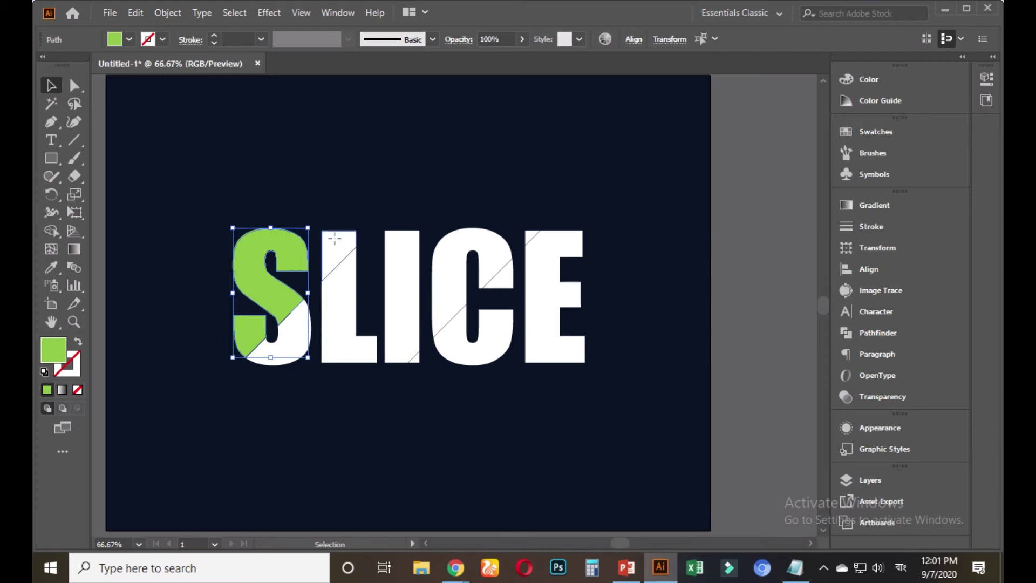
# Step: Give the L piece above the first cut the same green by sampling the S with the Eyedropper
pyautogui.click(334, 238)
pyautogui.click(47, 273)
pyautogui.click(272, 241)
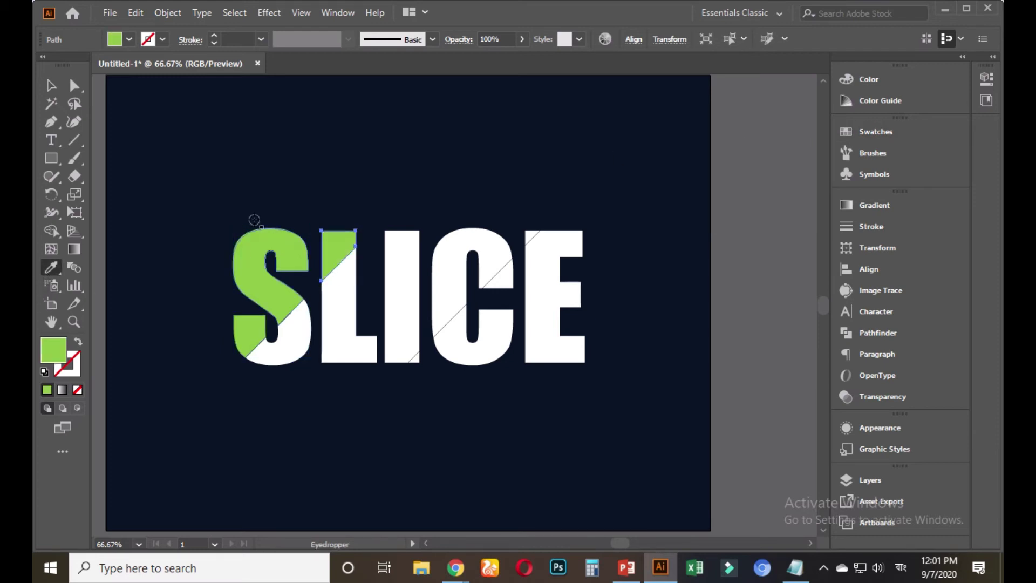
pyautogui.click(51, 85)
pyautogui.click(231, 135)
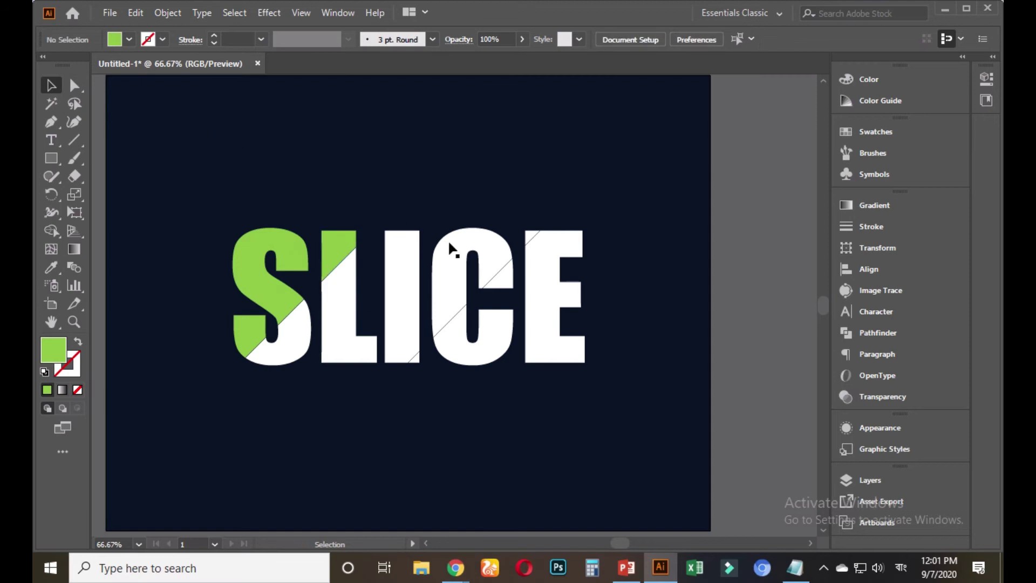
# Step: Recolor the I, C and E pieces below the second cut with the green sampled from the S
pyautogui.click(485, 334)
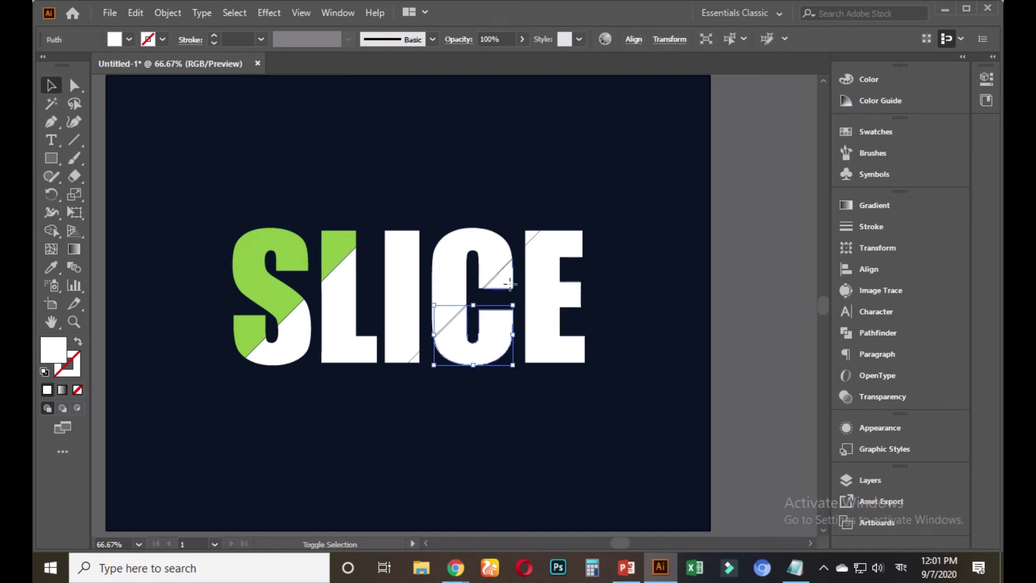
pyautogui.keyDown('shift'); pyautogui.click(542, 261); pyautogui.keyUp('shift')
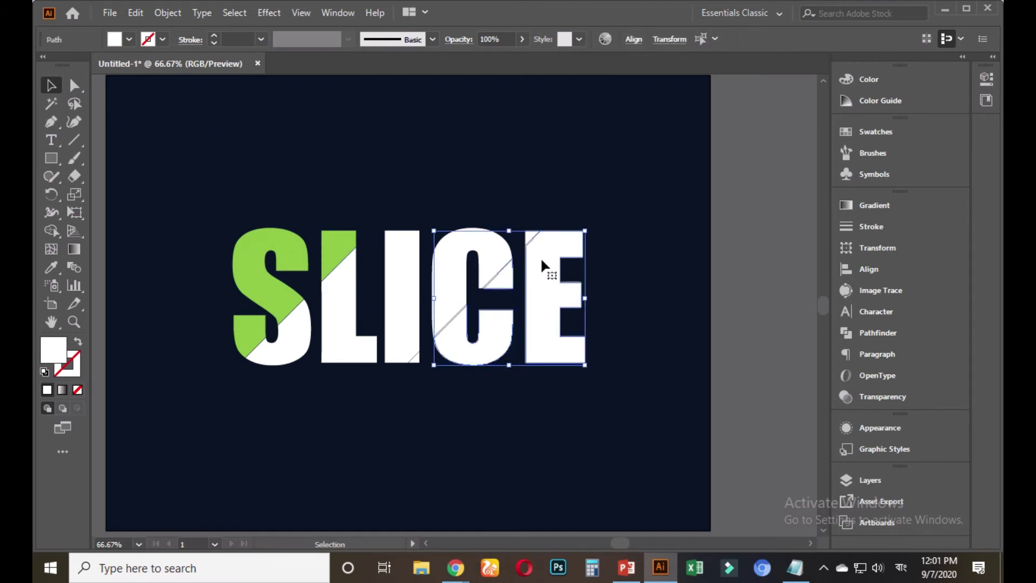
pyautogui.keyDown('shift'); pyautogui.click(414, 356); pyautogui.keyUp('shift')
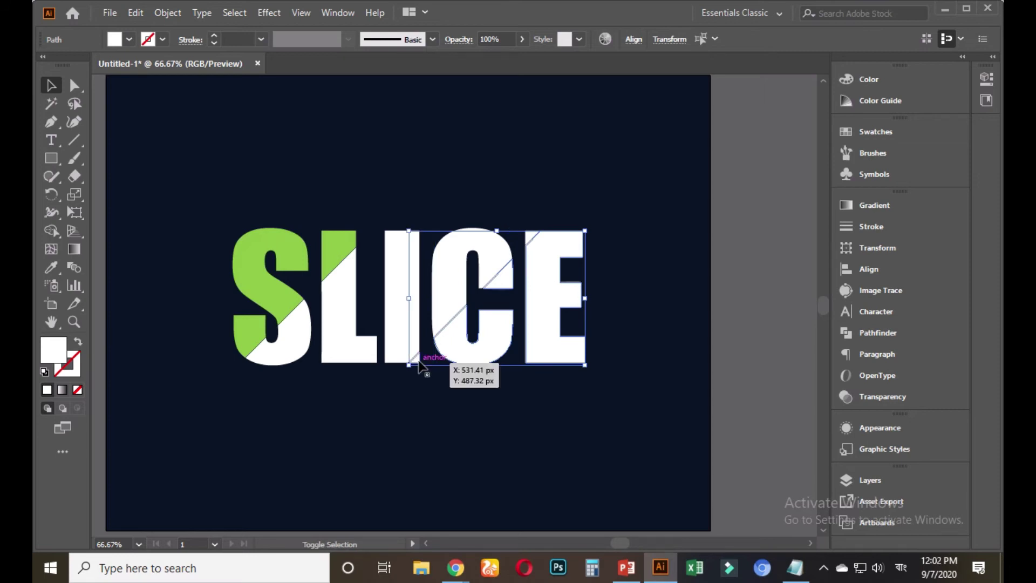
pyautogui.click(52, 267)
pyautogui.click(249, 250)
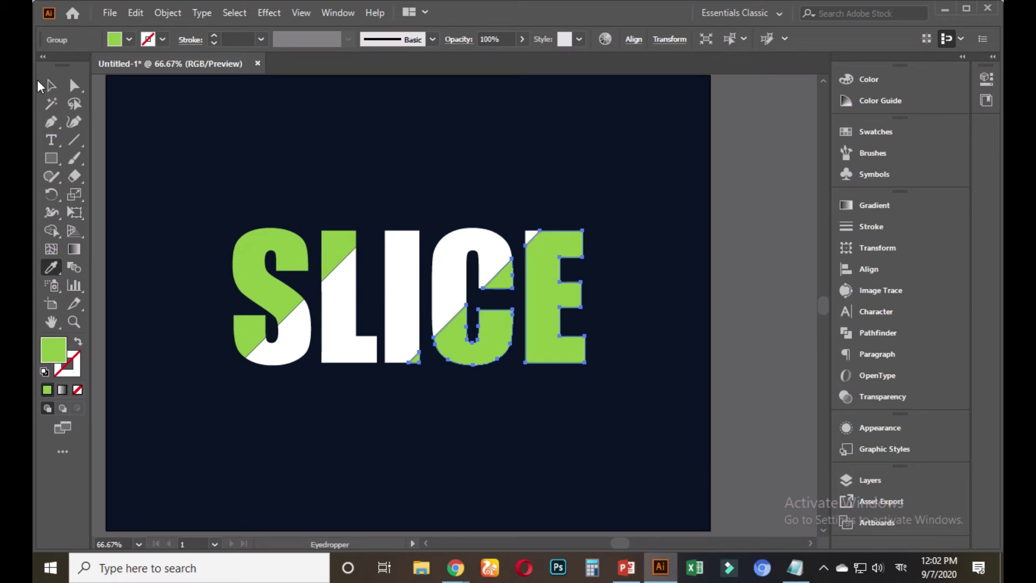
pyautogui.click(45, 83)
pyautogui.click(740, 270)
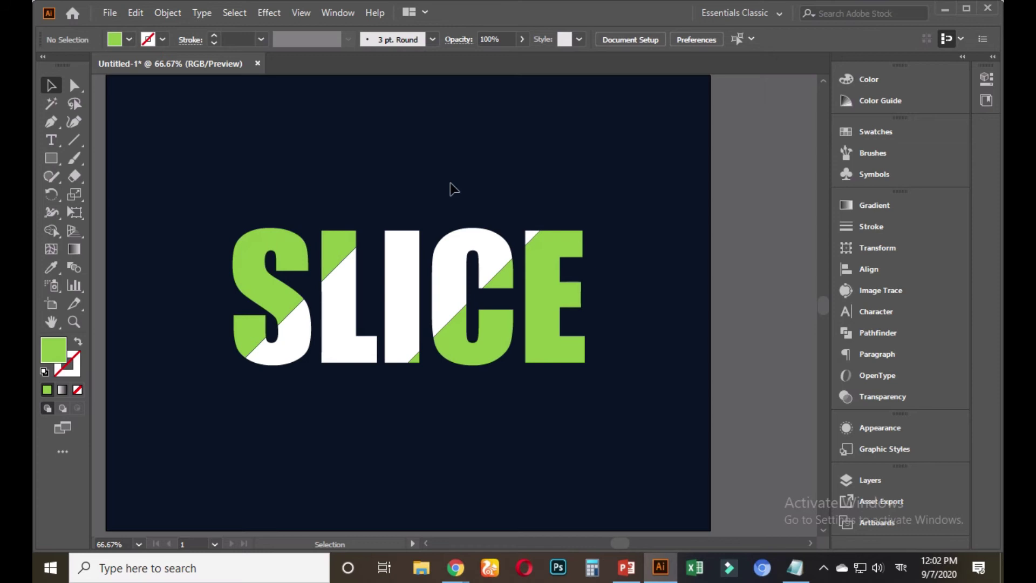
# Step: Paste the copied lettering and two diagonal lines in front of the artwork, and remove the pasted white lettering
pyautogui.scroll(-1, 439, 212)
pyautogui.scroll(1, 428, 226)
pyautogui.scroll(-1, 429, 227)
pyautogui.press('ctrl')
pyautogui.hotkey('ctrl', 'z')
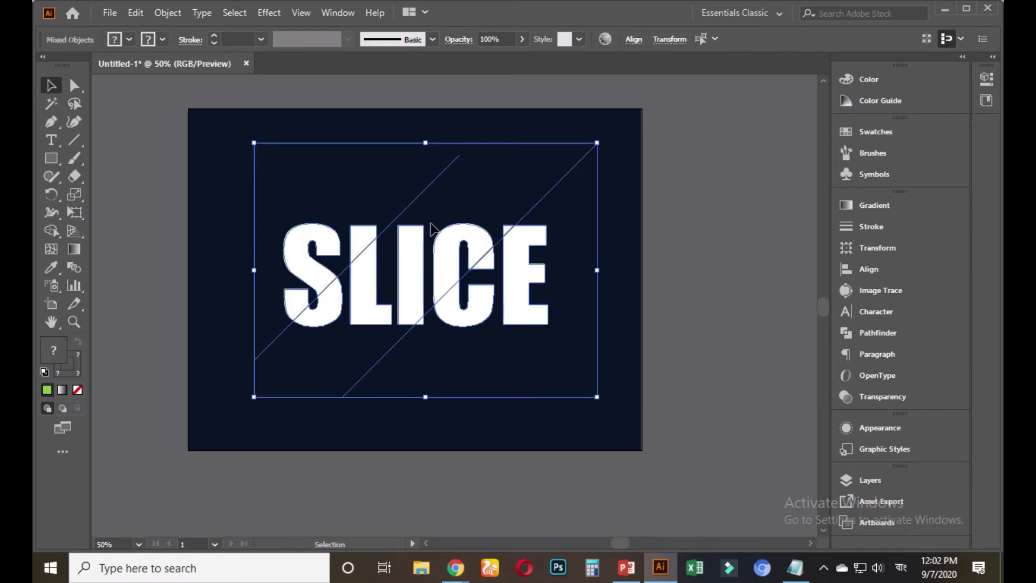
pyautogui.rightClick(430, 227)
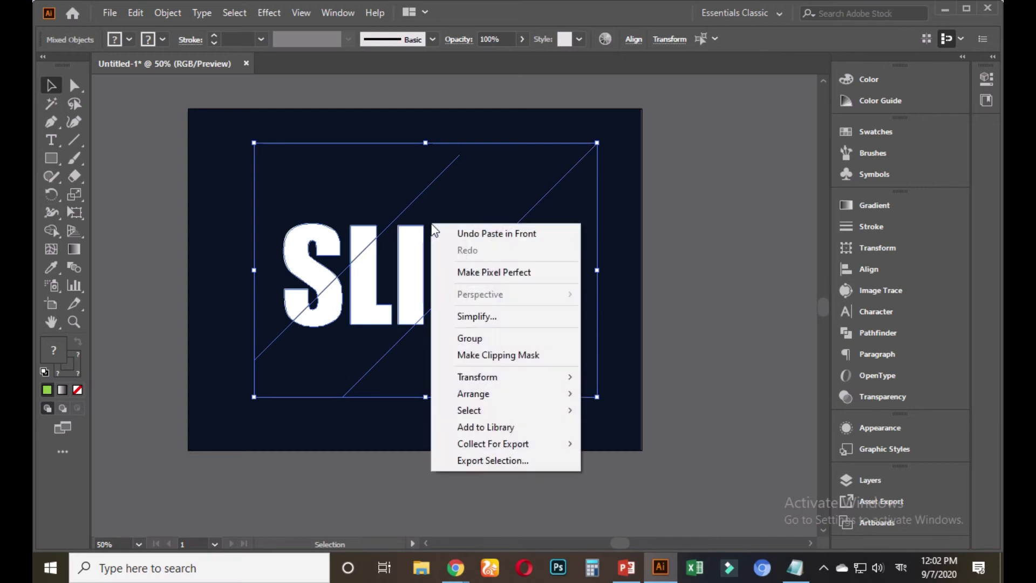
pyautogui.click(680, 303)
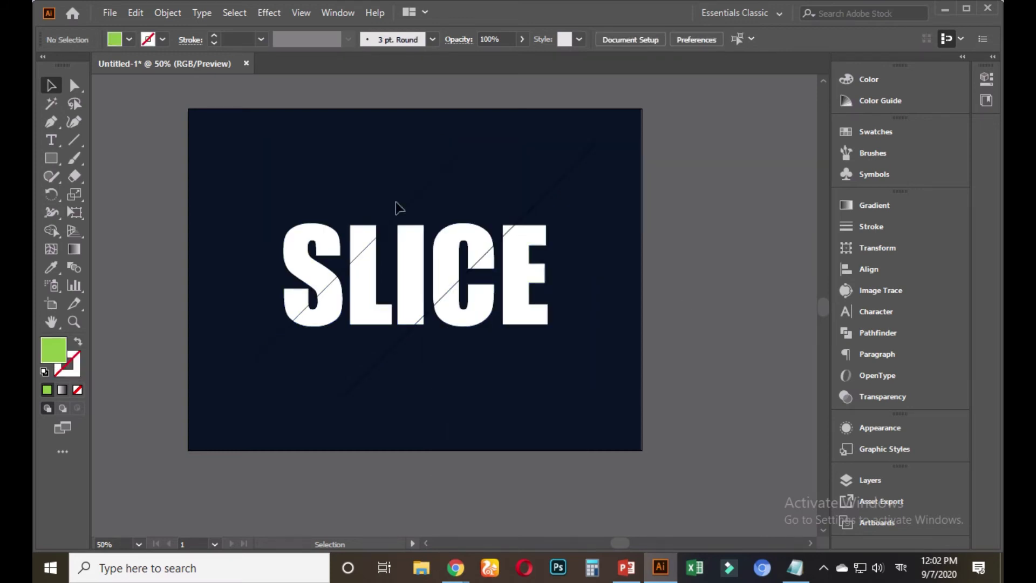
pyautogui.click(317, 247)
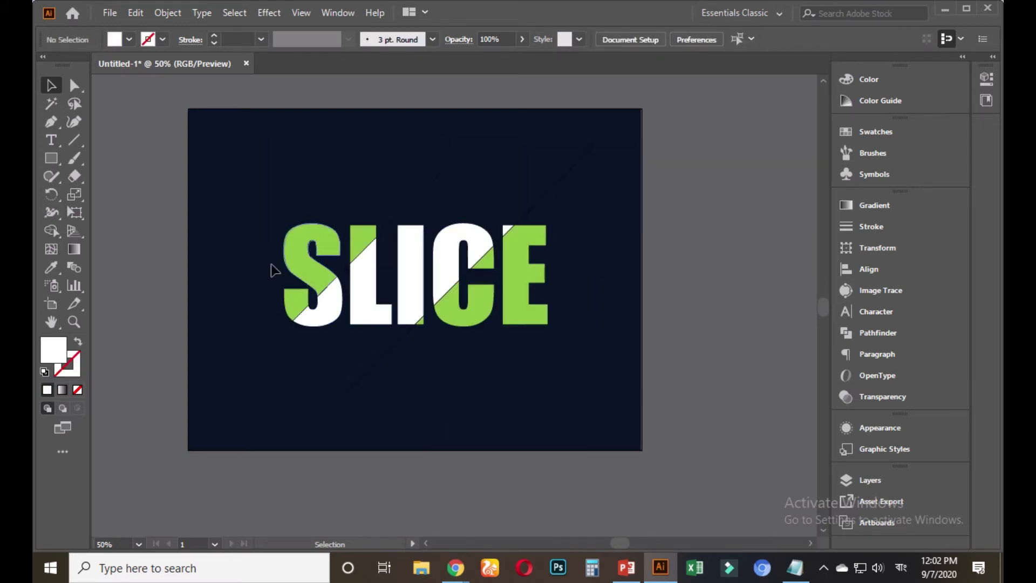
# Step: Select both pasted diagonal lines and expand them into filled shapes
pyautogui.click(557, 188)
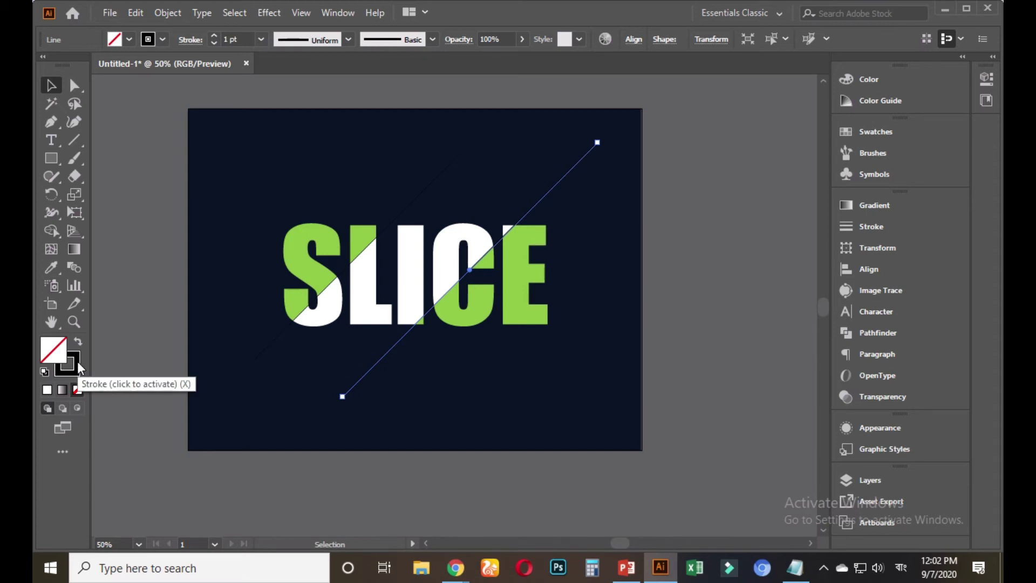
pyautogui.moveTo(379, 174); pyautogui.dragTo(579, 178)
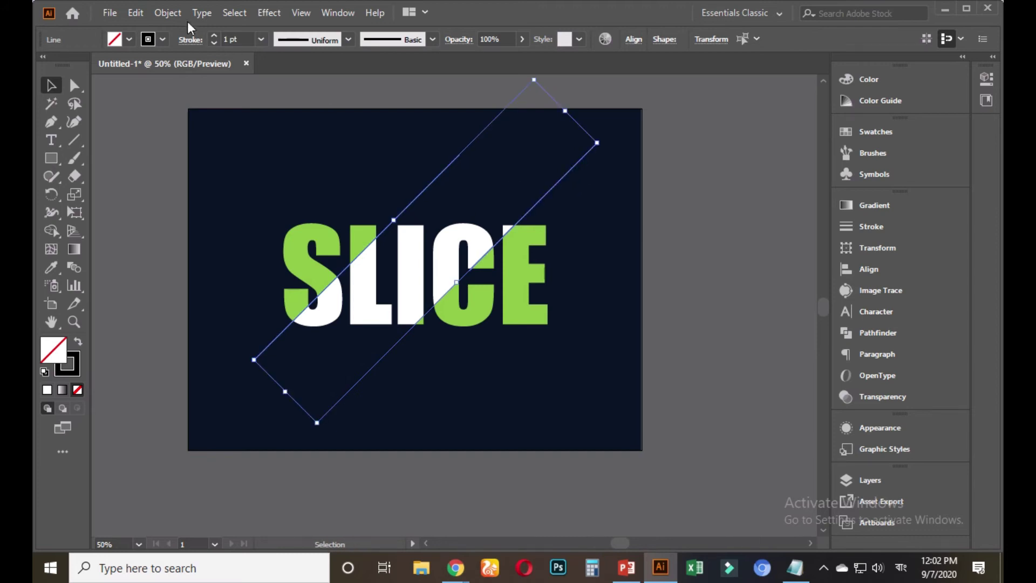
pyautogui.click(168, 13)
pyautogui.click(243, 186)
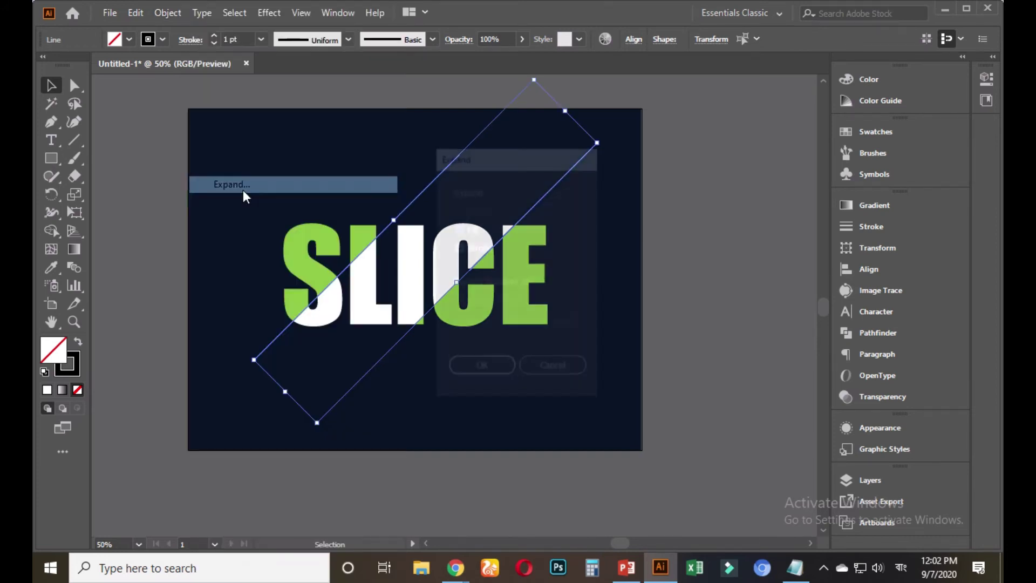
pyautogui.press('Return')
# Step: Fill both expanded diagonal lines with the green sampled from the S and deselect them
pyautogui.click(52, 272)
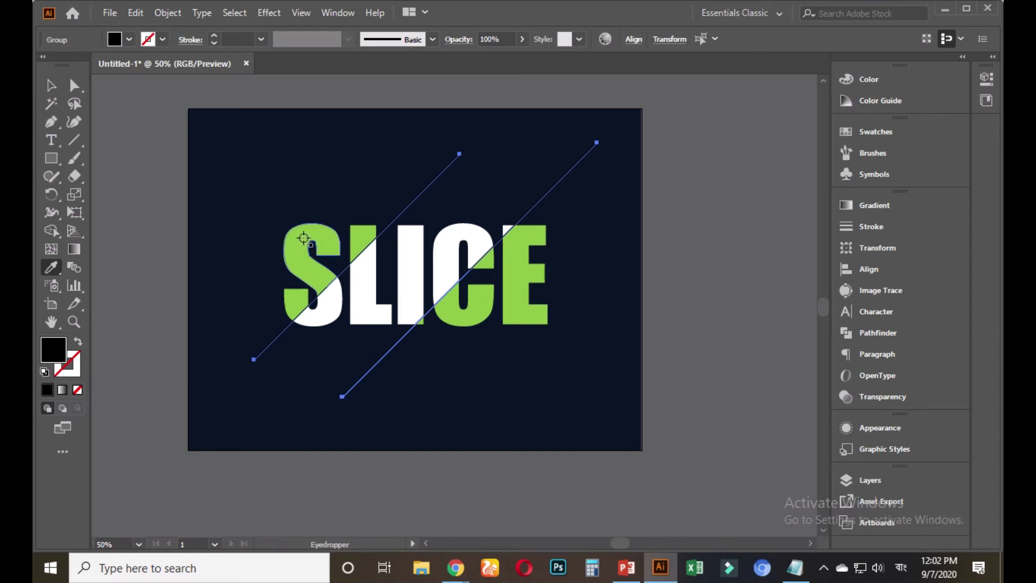
pyautogui.click(301, 235)
pyautogui.click(51, 85)
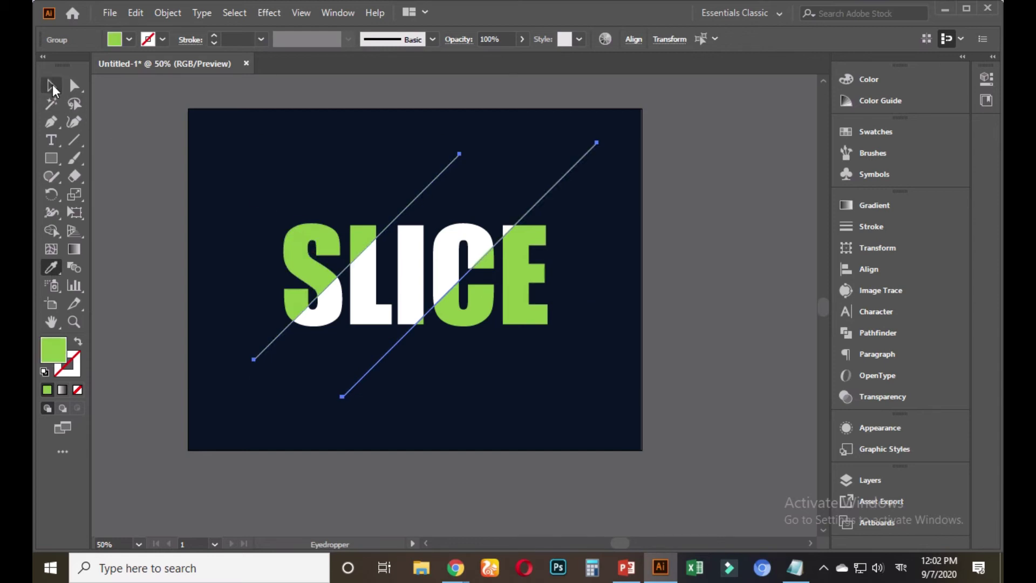
pyautogui.click(204, 189)
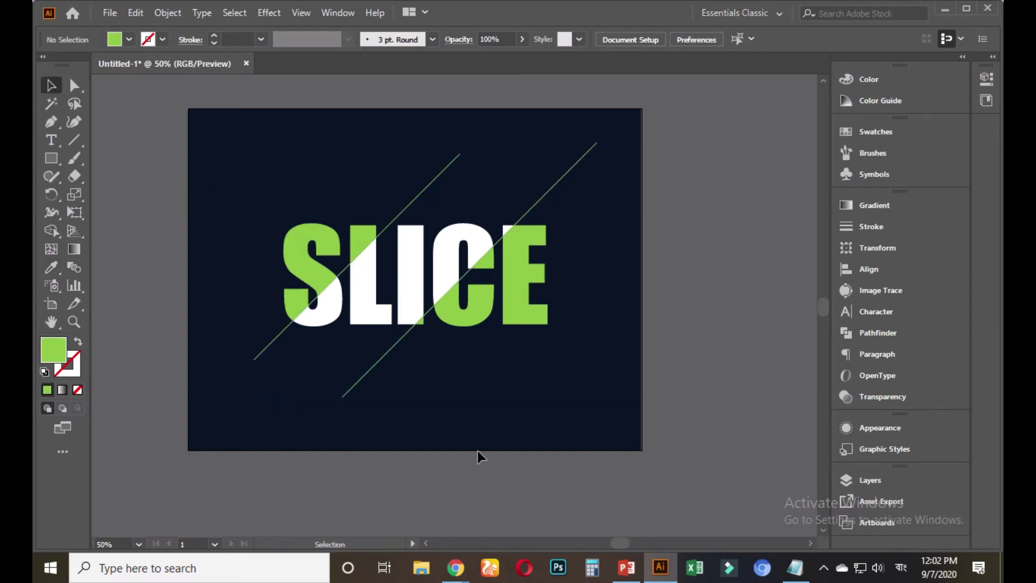
# Step: Draw a green rectangle about 795 x 86 px across the upper ends of both diagonal lines
pyautogui.scroll(2, 655, 318)
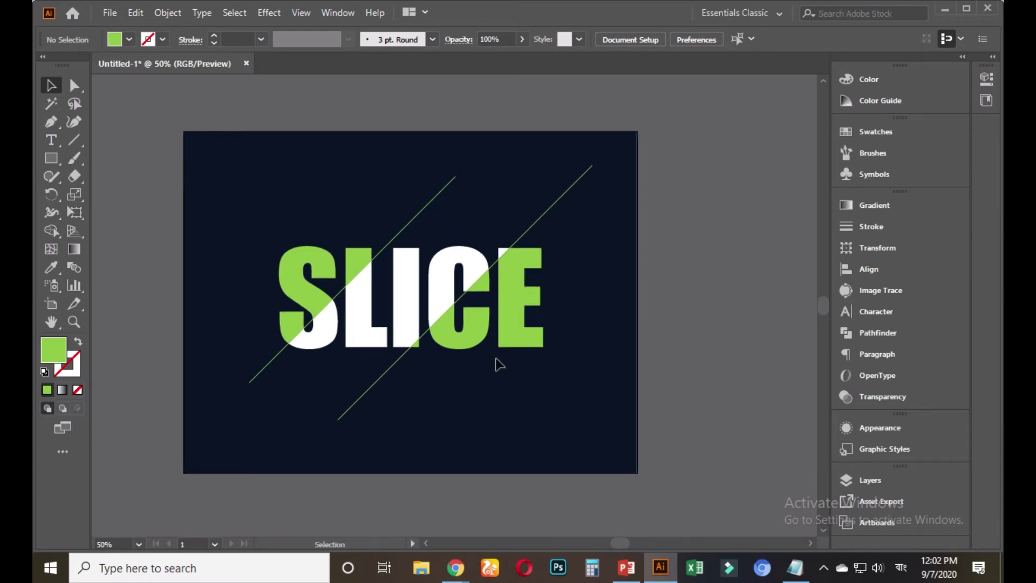
pyautogui.click(51, 158)
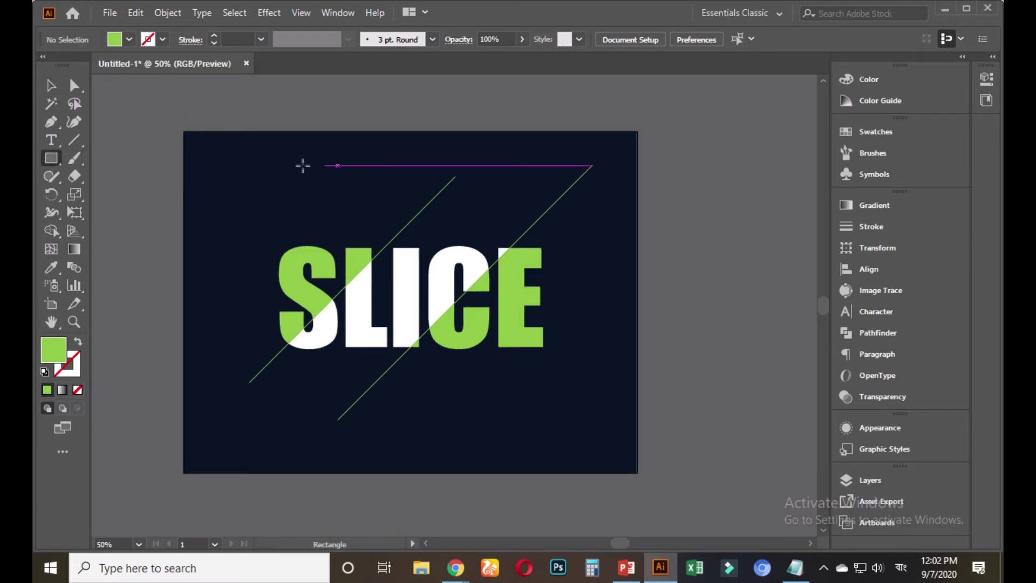
pyautogui.moveTo(269, 165); pyautogui.dragTo(622, 203)
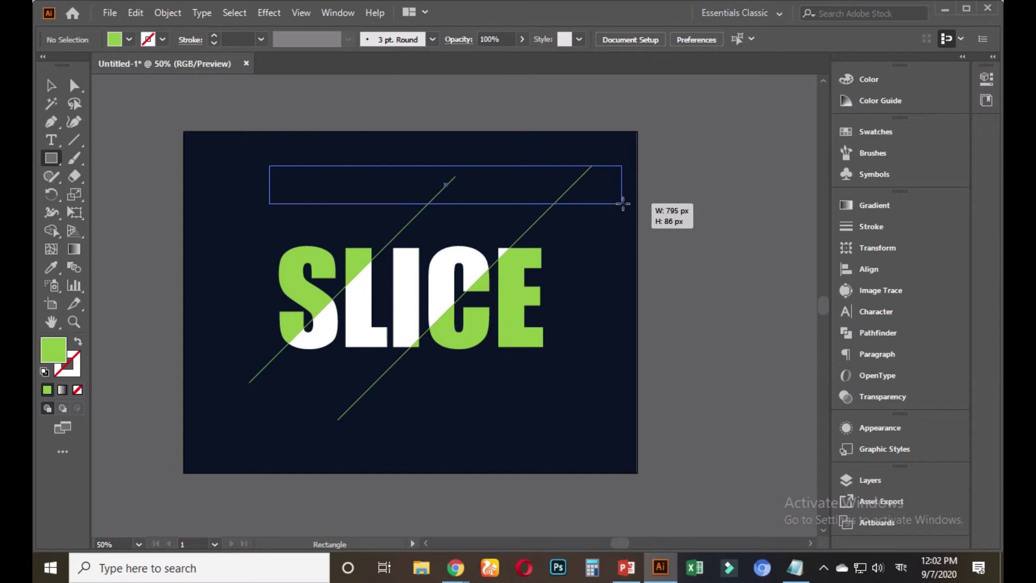
pyautogui.doubleClick(51, 86)
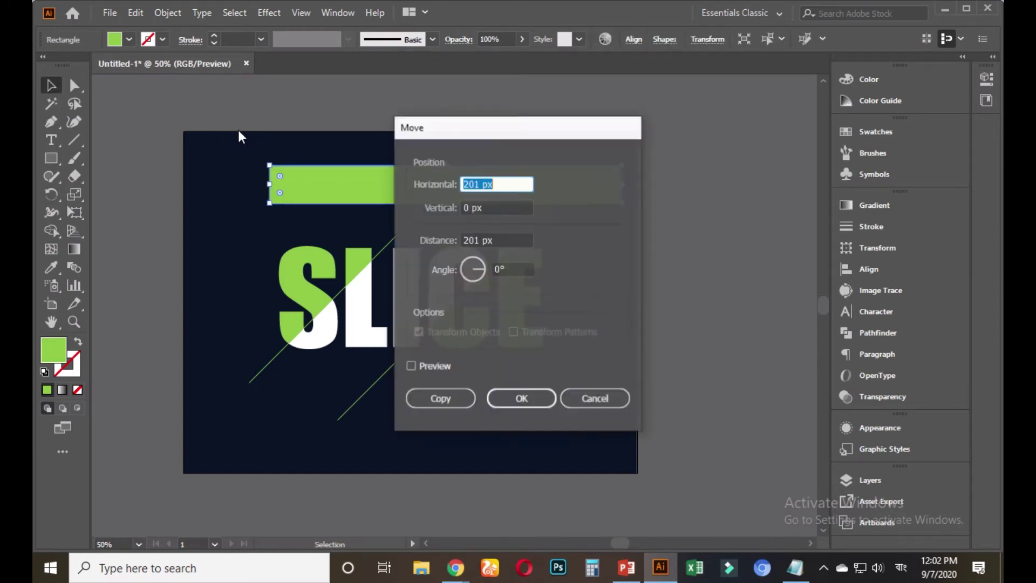
pyautogui.press('Escape')
# Step: Try to trim the upper ends of both diagonal lines by removing the rectangle areas with the Shape Builder tool
pyautogui.moveTo(226, 131); pyautogui.dragTo(636, 208)
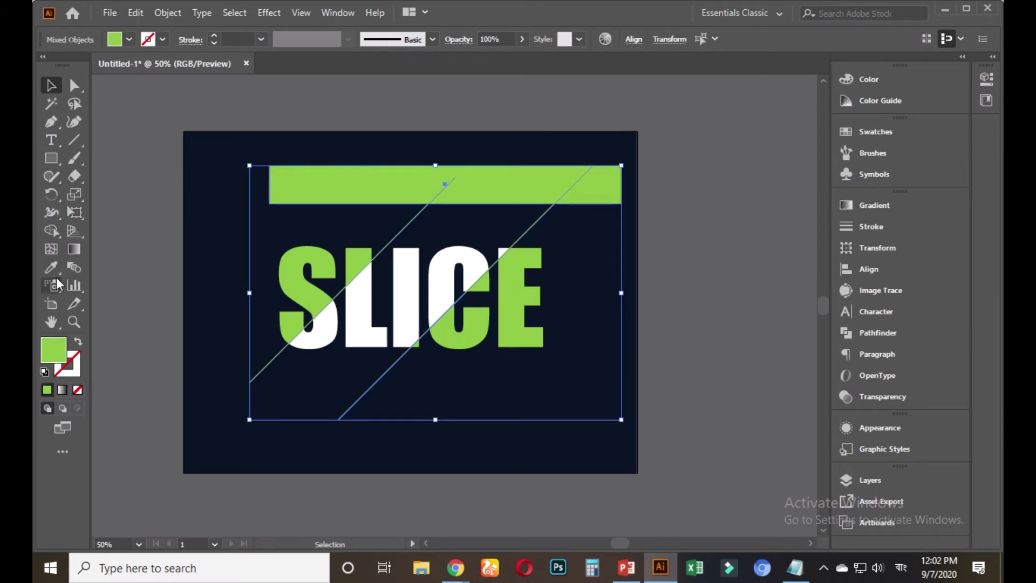
pyautogui.click(53, 226)
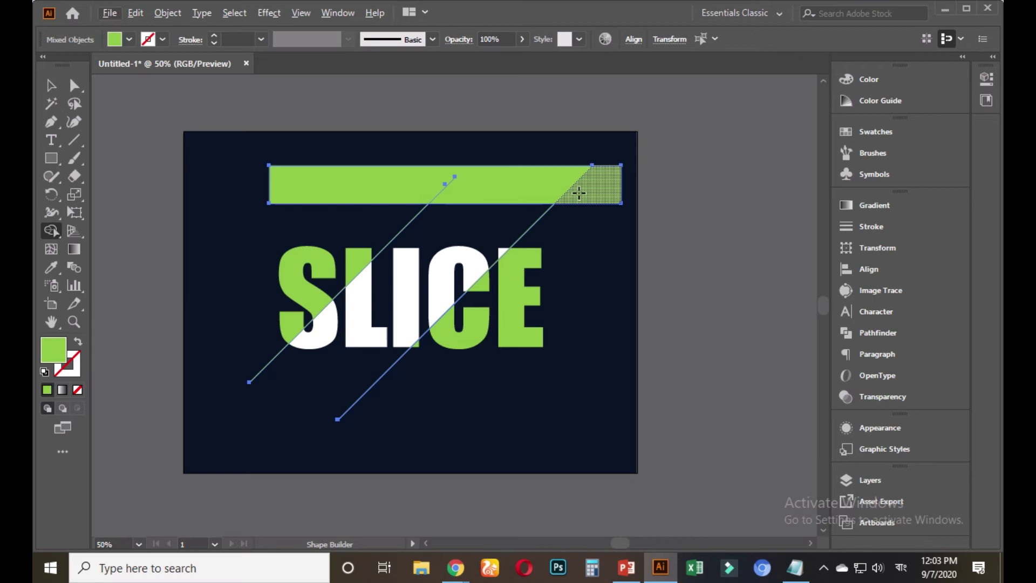
pyautogui.moveTo(589, 190); pyautogui.dragTo(534, 194)
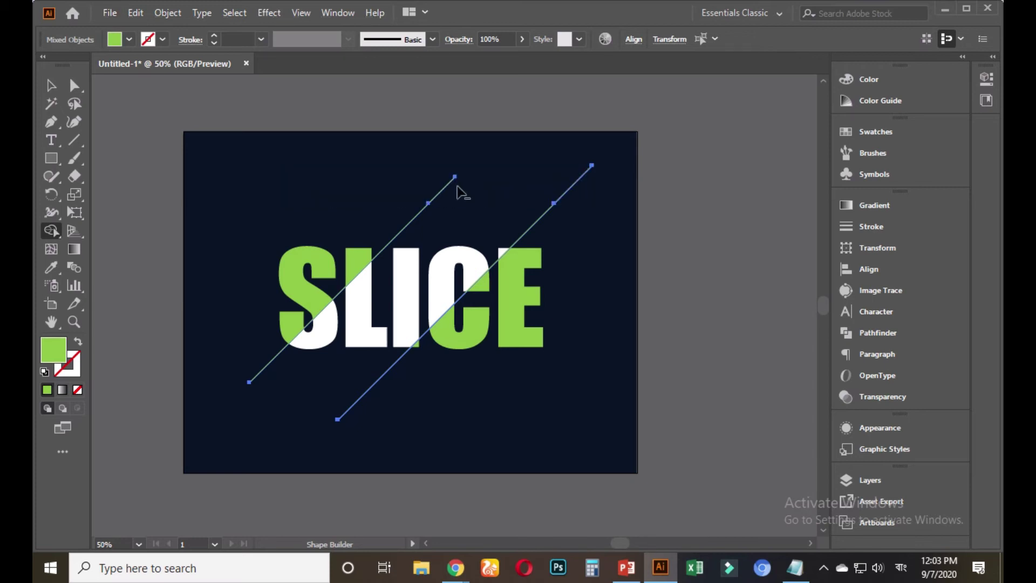
pyautogui.keyDown('alt'); pyautogui.click(444, 187); pyautogui.keyUp('alt')
pyautogui.scroll(3, 588, 183)
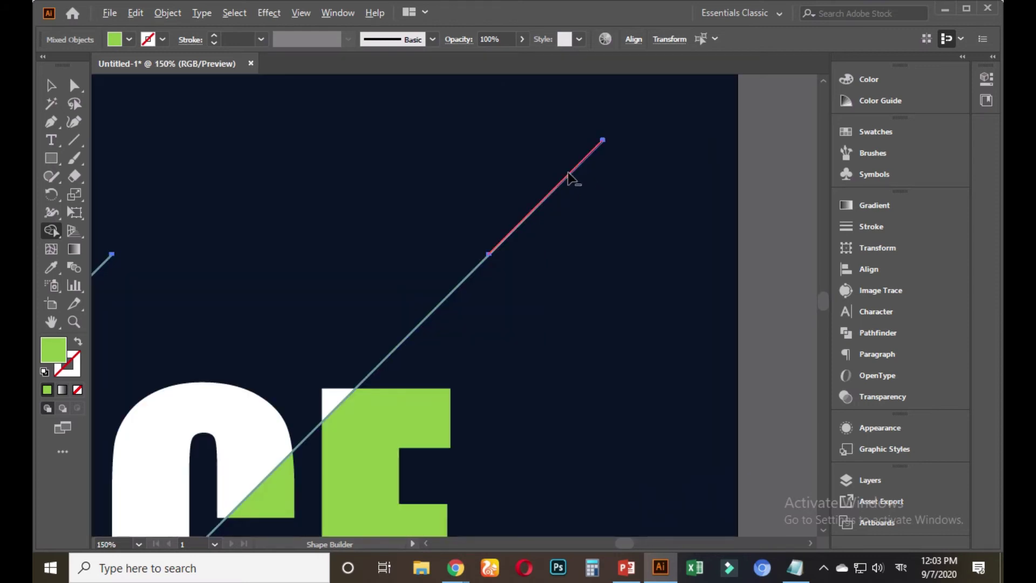
pyautogui.scroll(-3, 576, 183)
pyautogui.press('v')
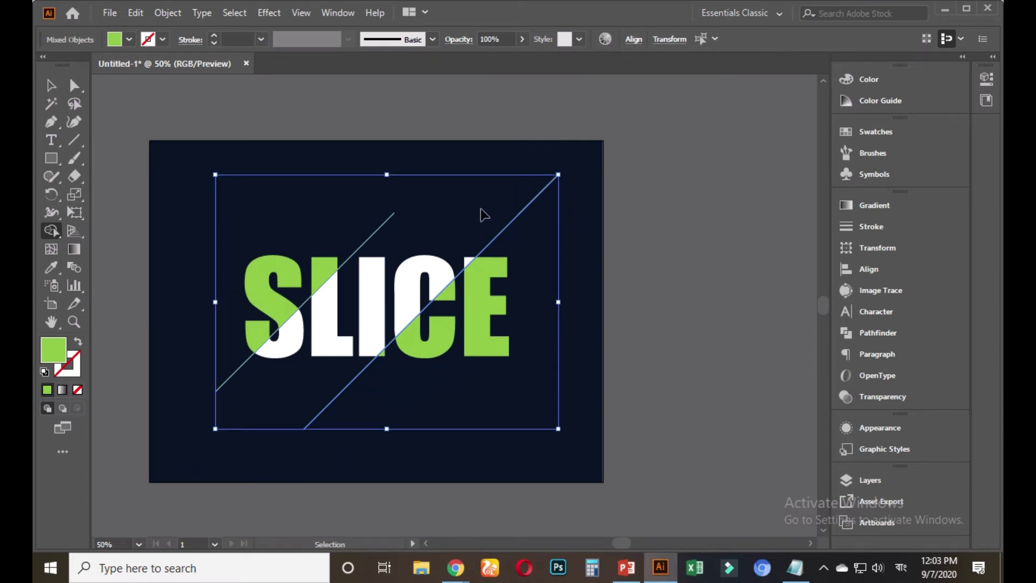
pyautogui.click(346, 199)
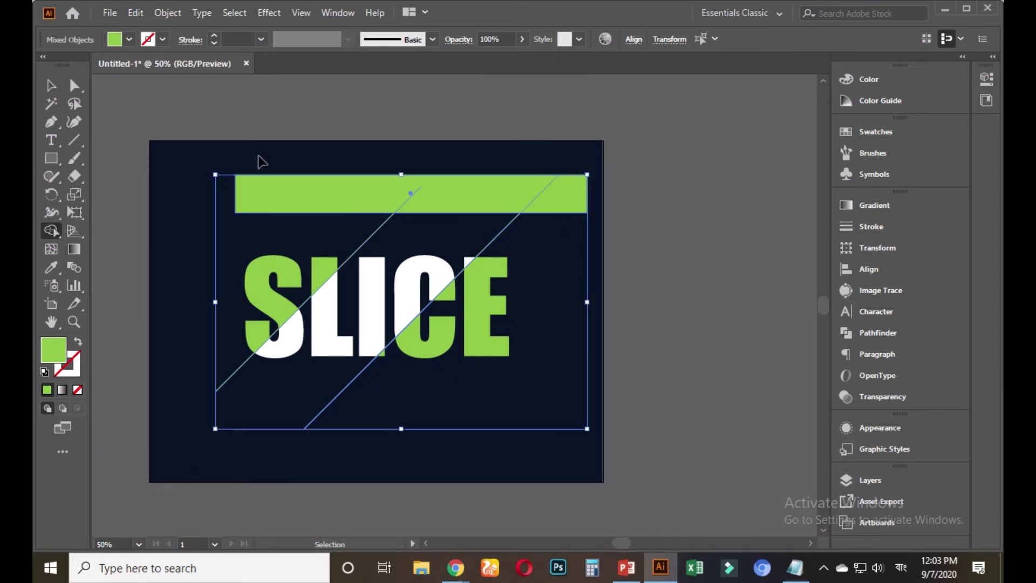
pyautogui.click(262, 161)
# Step: Try to subtract the rectangle from the two separate diagonal lines with Pathfinder Minus Front, and undo the attempt
pyautogui.click(51, 85)
pyautogui.click(411, 193)
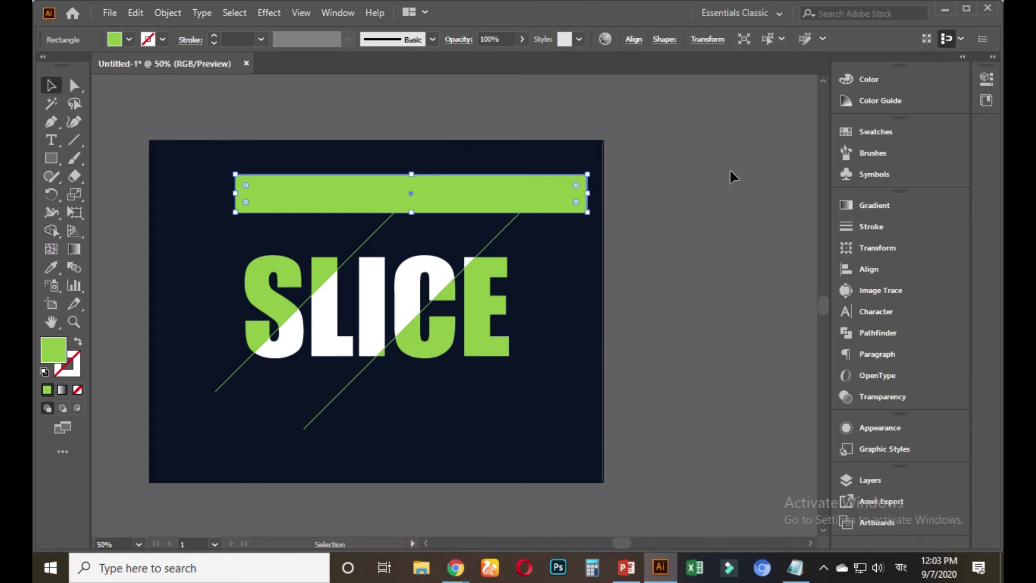
pyautogui.click(661, 170)
pyautogui.moveTo(615, 163); pyautogui.dragTo(306, 218)
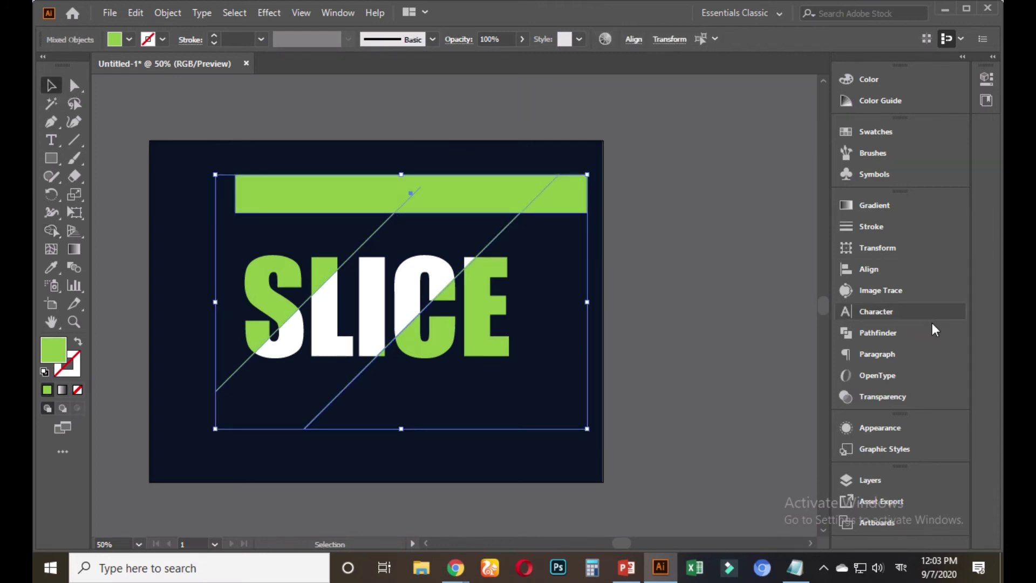
pyautogui.click(869, 333)
pyautogui.click(697, 239)
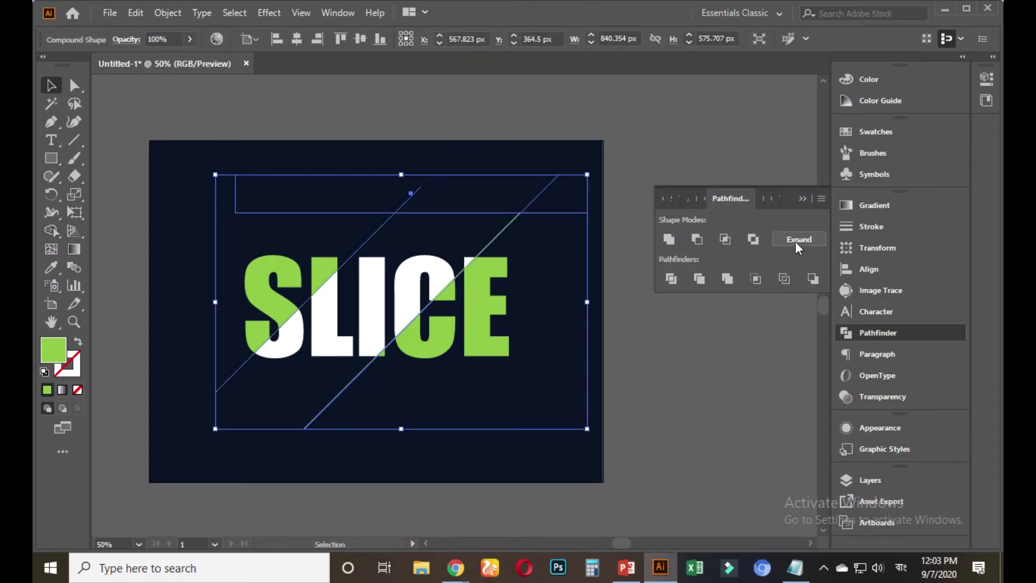
pyautogui.click(803, 199)
pyautogui.click(637, 223)
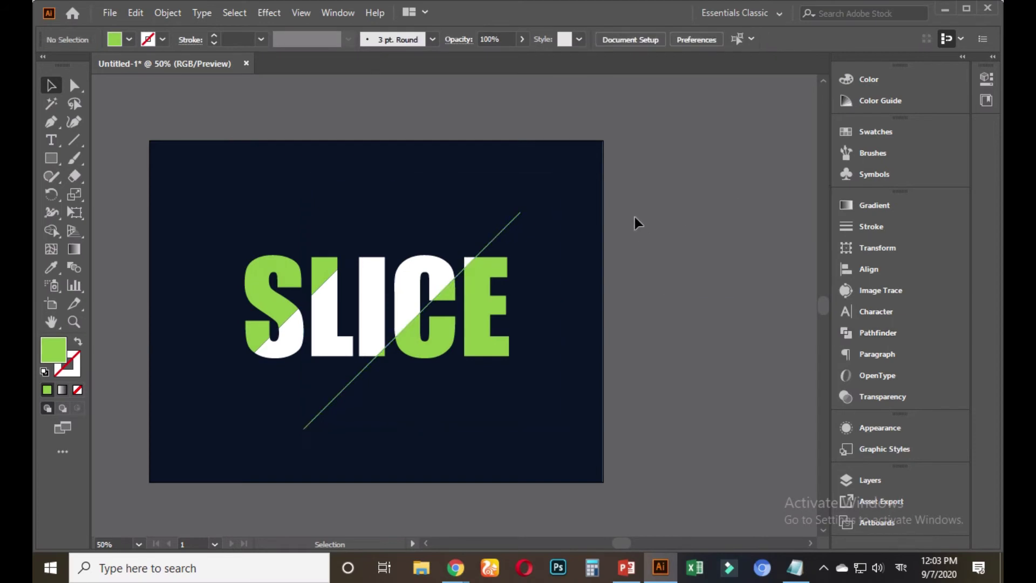
pyautogui.moveTo(522, 173); pyautogui.dragTo(657, 247)
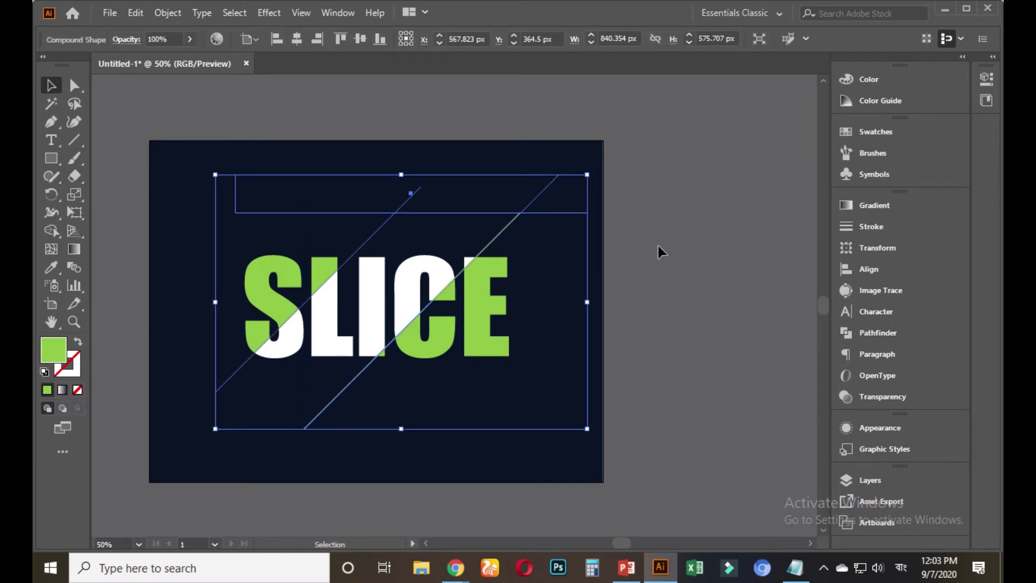
pyautogui.click(658, 245)
pyautogui.hotkey('ctrl', 'z')
pyautogui.click(659, 248)
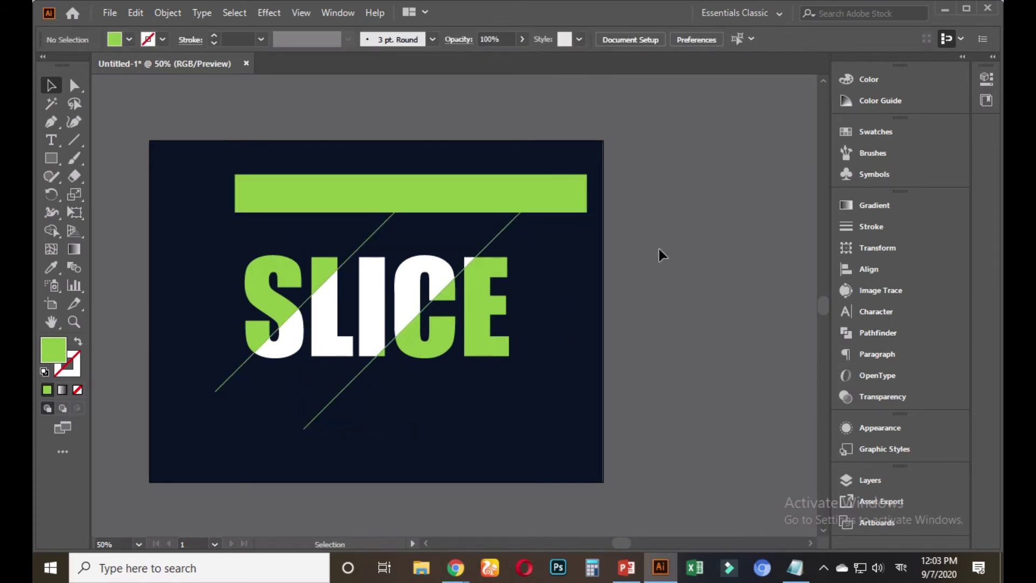
# Step: Try subtracting the rectangle from only the diagonal line through the C and E, expand the shape, and undo it
pyautogui.click(581, 208)
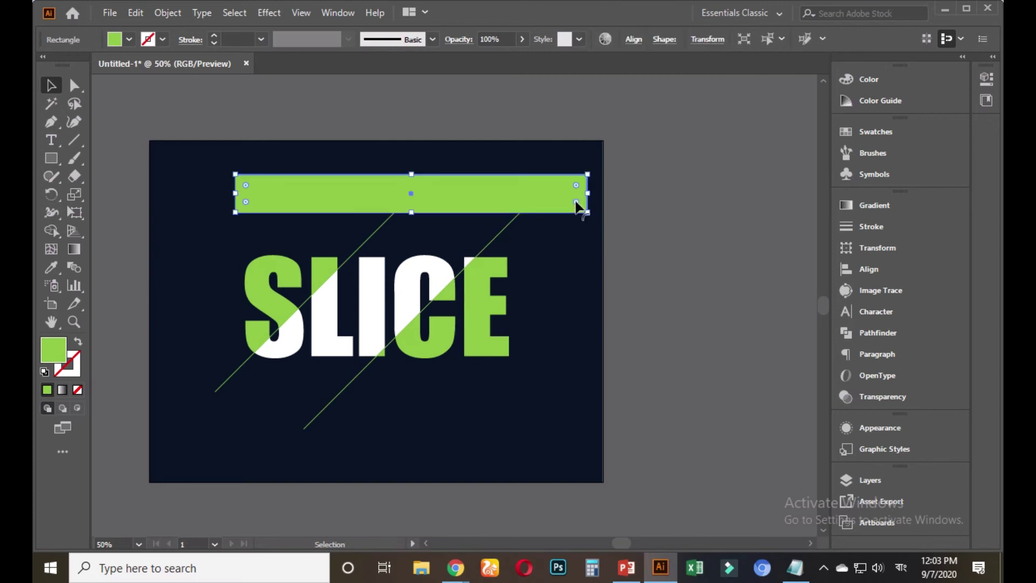
pyautogui.keyDown('shift'); pyautogui.click(500, 232); pyautogui.keyUp('shift')
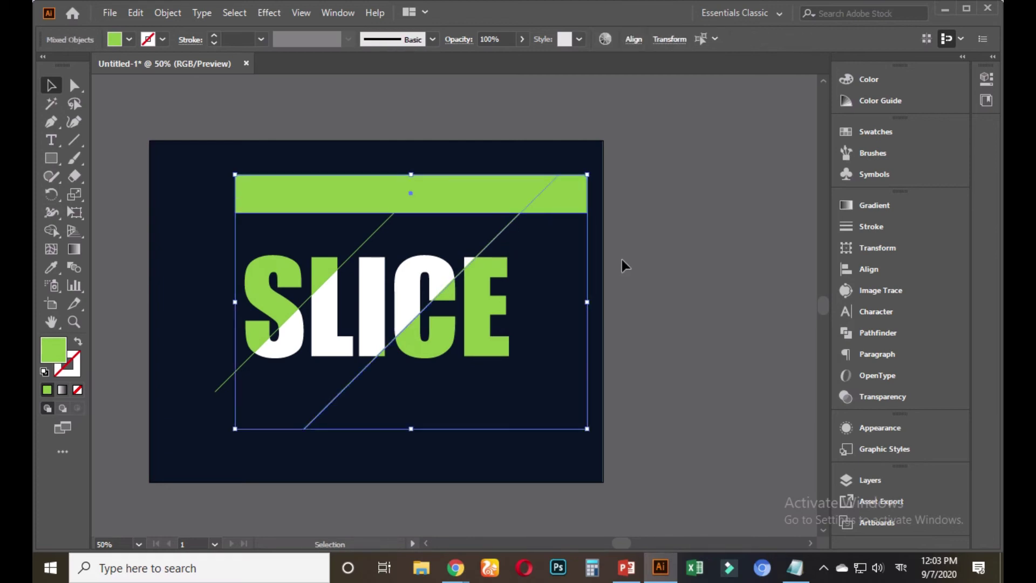
pyautogui.click(875, 329)
pyautogui.keyDown('alt'); pyautogui.click(725, 240); pyautogui.keyUp('alt')
pyautogui.click(800, 239)
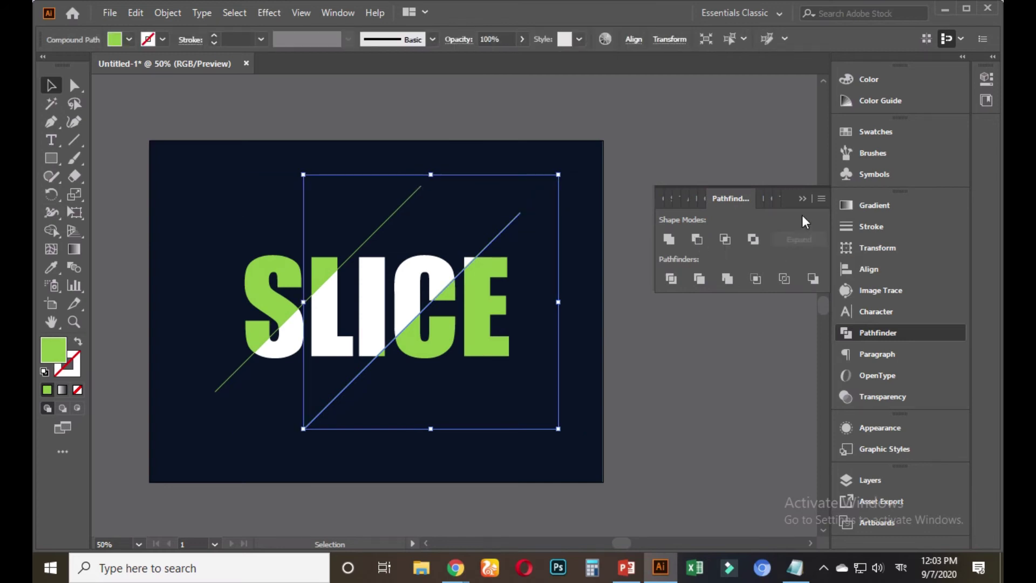
pyautogui.click(801, 198)
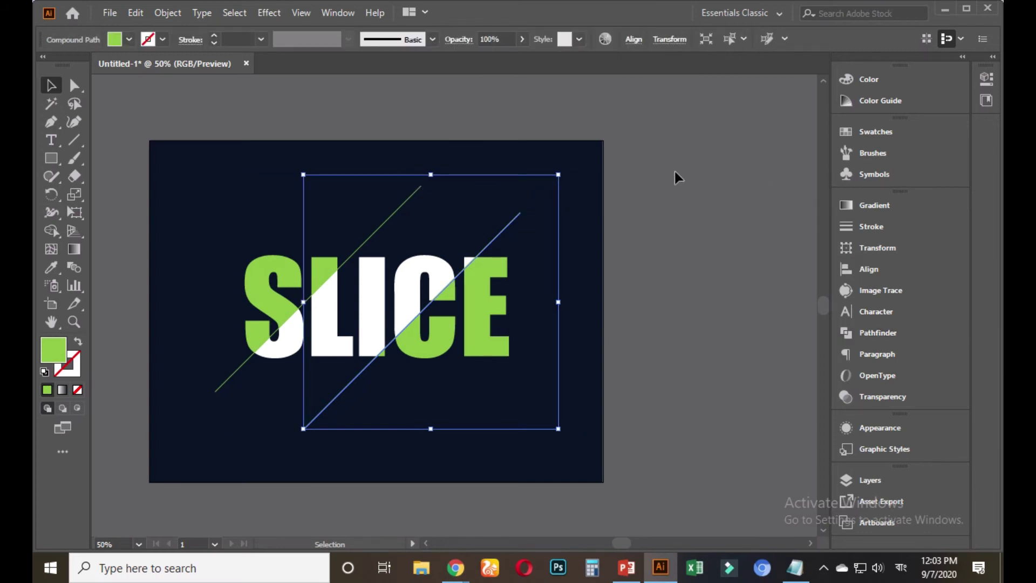
pyautogui.click(649, 196)
pyautogui.hotkey('ctrl', 'z')
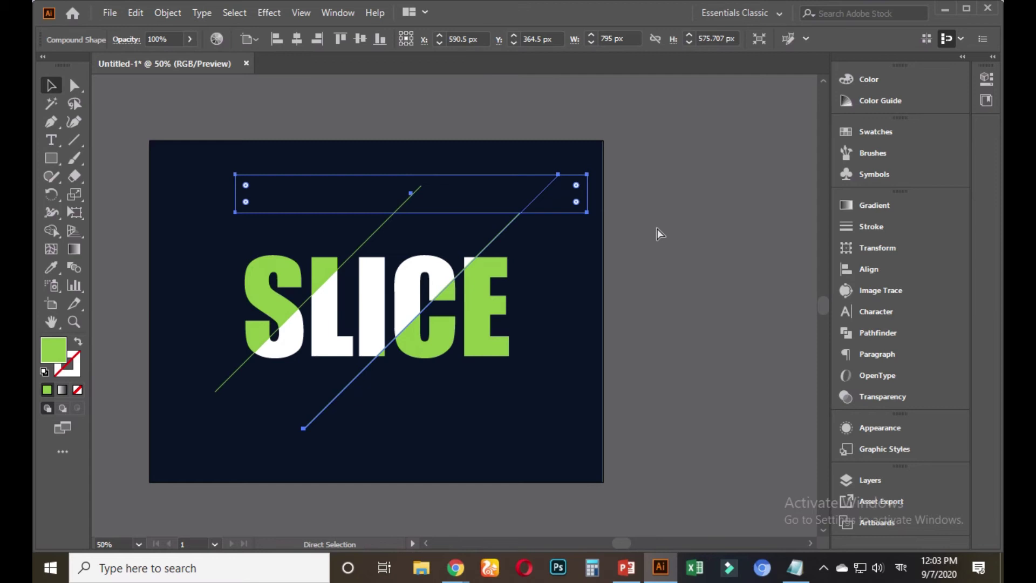
pyautogui.hotkey('ctrl', 'z')
pyautogui.click(649, 258)
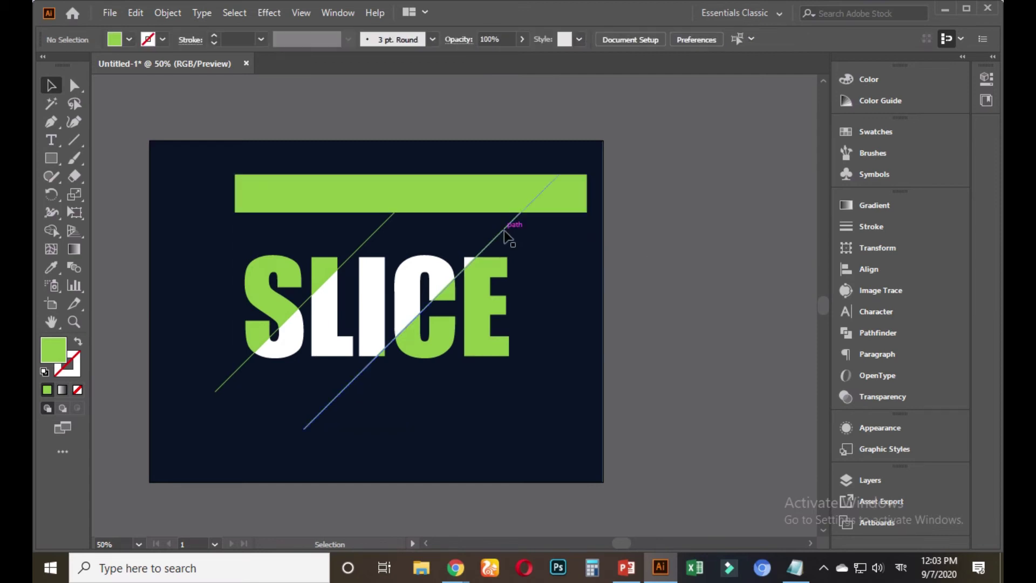
# Step: Combine both diagonal lines into one compound path and deselect it
pyautogui.click(509, 223)
pyautogui.keyDown('shift'); pyautogui.click(381, 226); pyautogui.keyUp('shift')
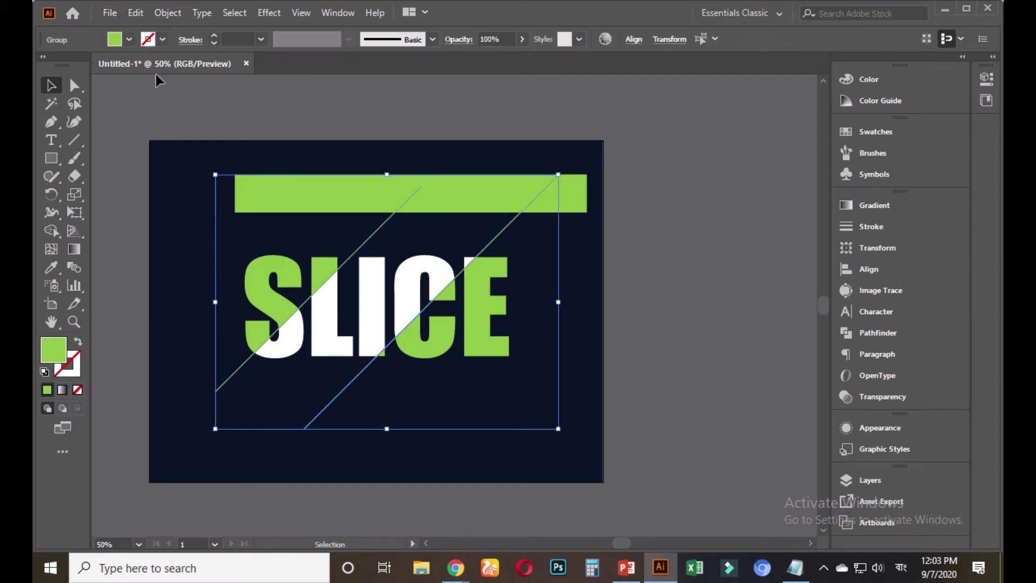
pyautogui.click(168, 13)
pyautogui.moveTo(273, 537)
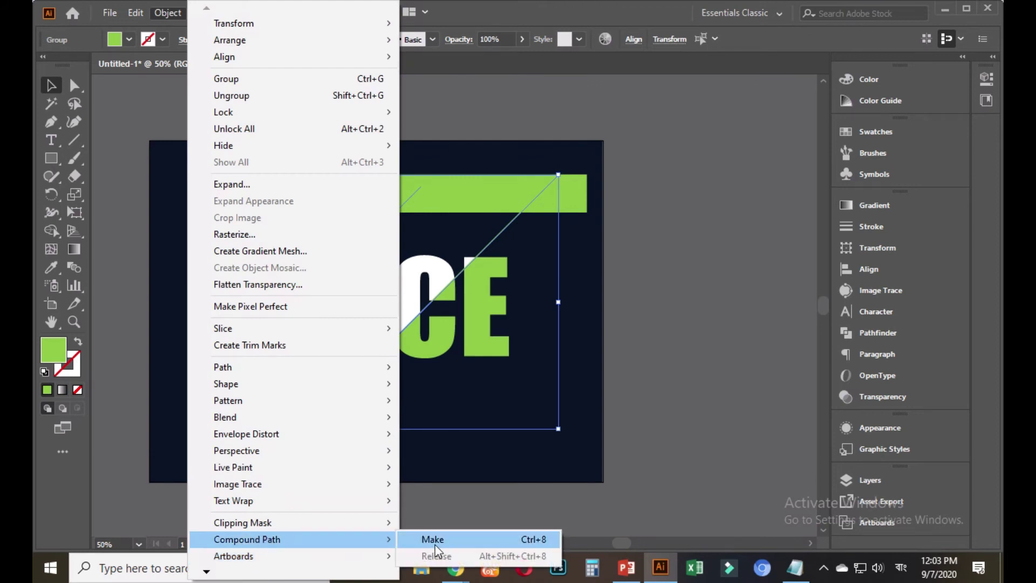
pyautogui.click(427, 536)
pyautogui.click(620, 323)
# Step: Subtract the rectangle from the compound diagonal lines with Minus Front, expand the result, and undo the operation
pyautogui.moveTo(535, 181); pyautogui.dragTo(369, 211)
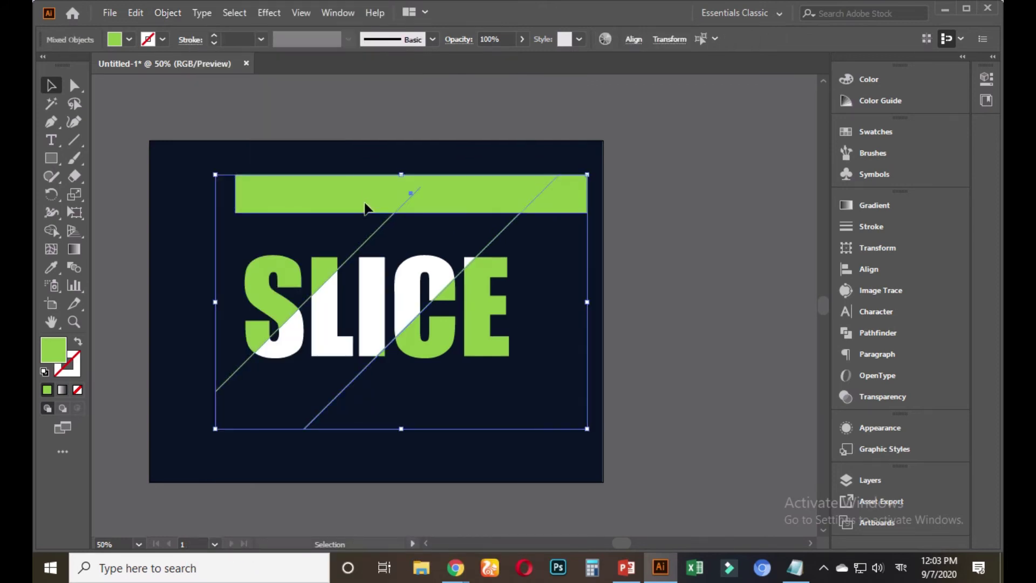
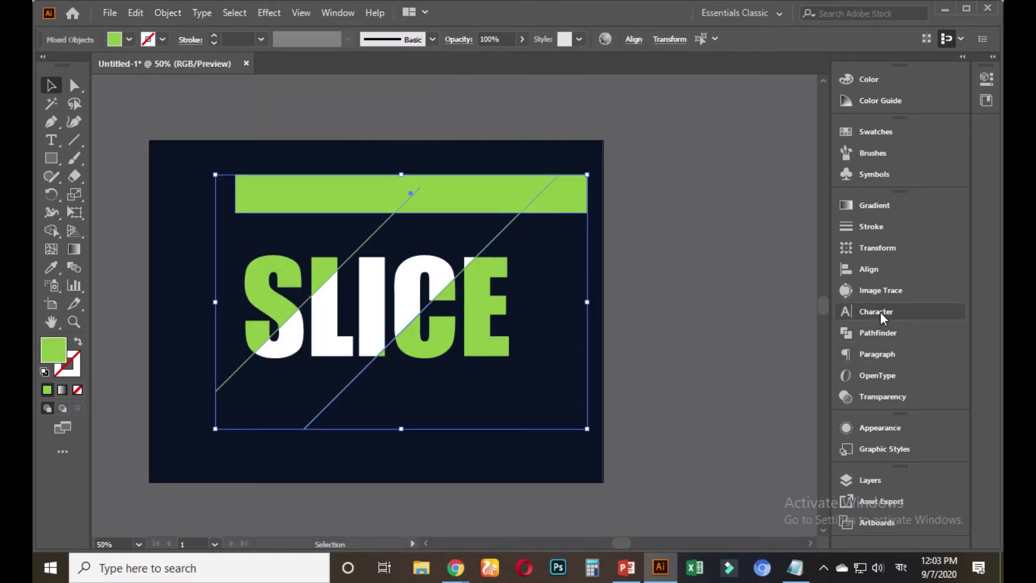
pyautogui.click(870, 339)
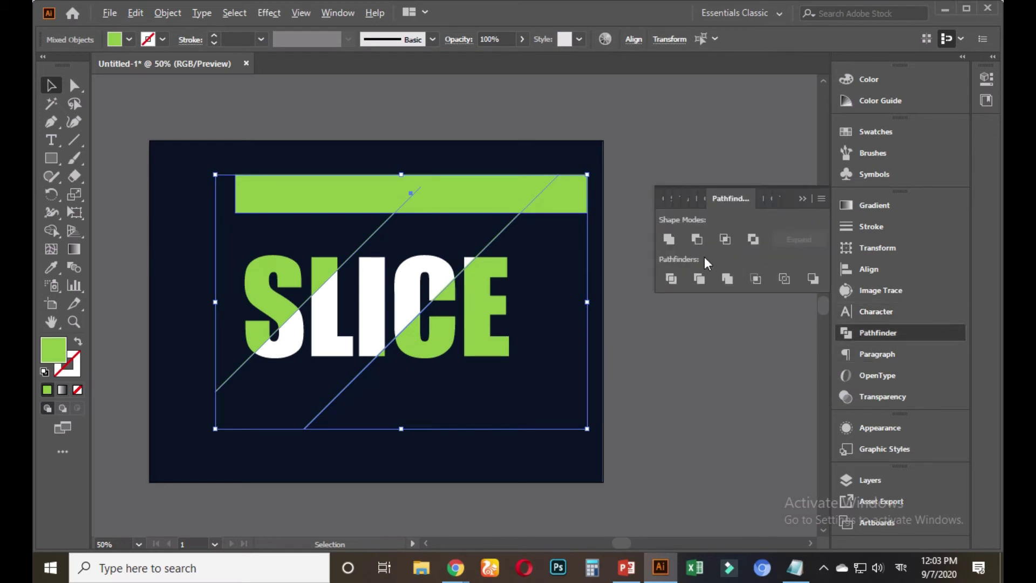
pyautogui.keyDown('alt'); pyautogui.click(696, 239); pyautogui.keyUp('alt')
pyautogui.click(798, 238)
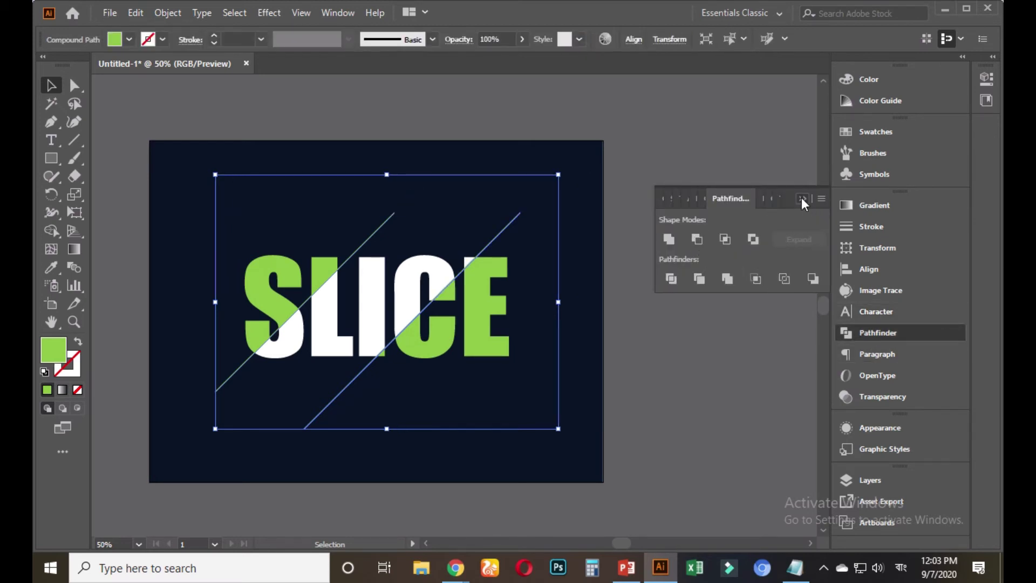
pyautogui.click(802, 199)
pyautogui.hotkey('ctrl', 'z')
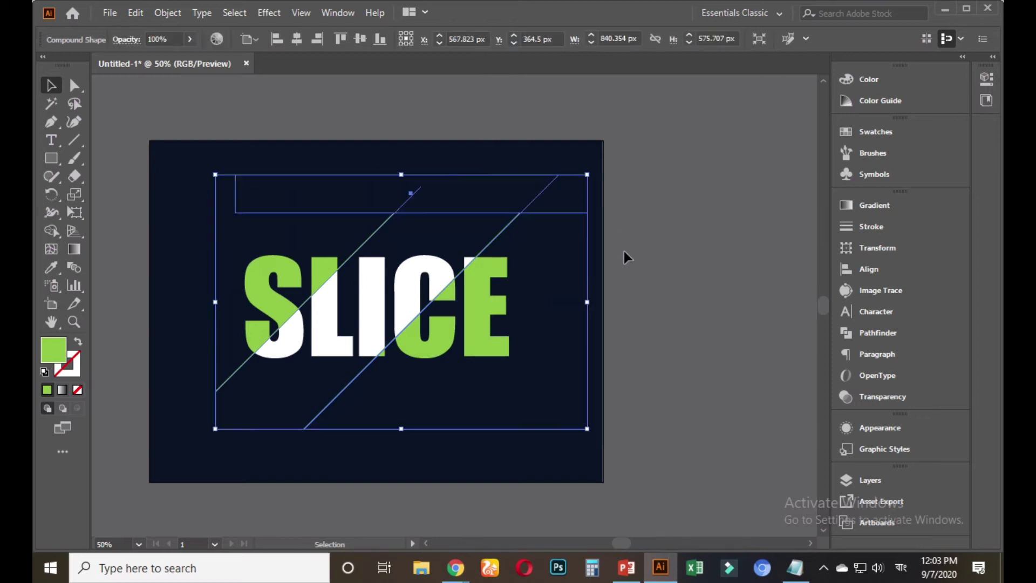
pyautogui.hotkey('ctrl', 'z')
pyautogui.click(660, 257)
# Step: Duplicate the green rectangle below the lettering, then widen, reposition and heighten the copy to cover the lower ends of both lines
pyautogui.moveTo(460, 206); pyautogui.dragTo(408, 398)
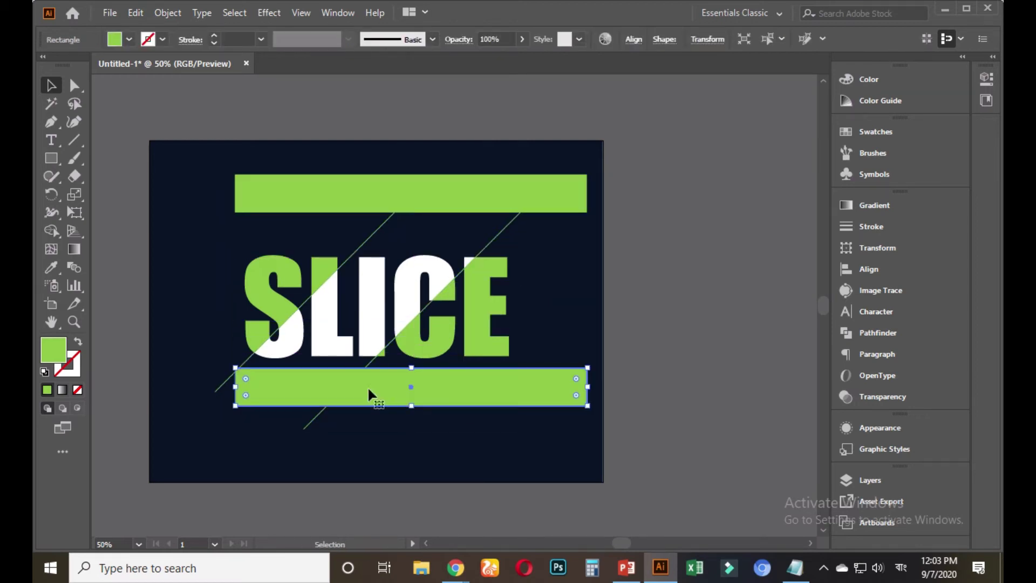
pyautogui.moveTo(236, 386); pyautogui.dragTo(185, 386)
pyautogui.moveTo(389, 400); pyautogui.dragTo(420, 389)
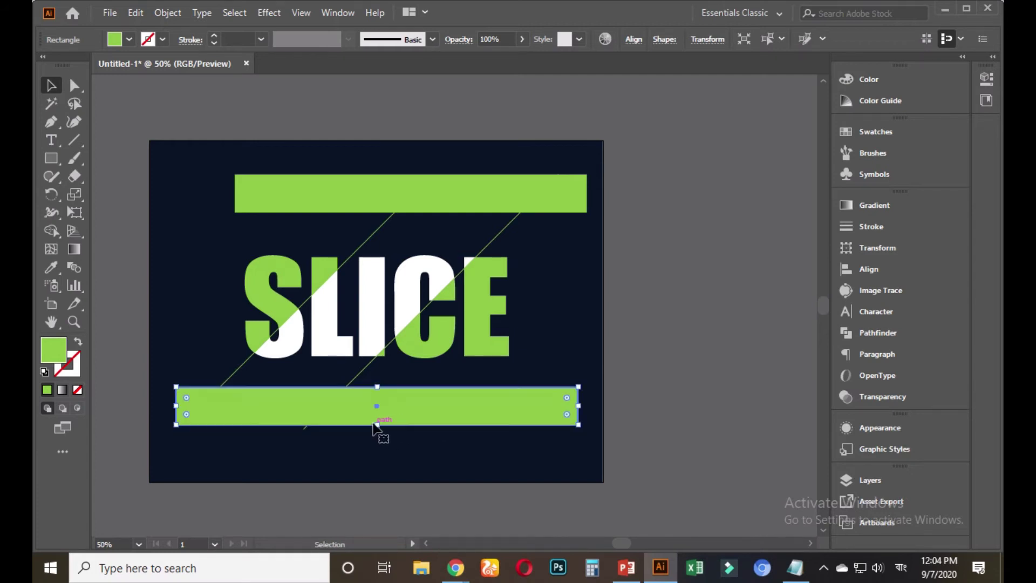
pyautogui.moveTo(377, 424); pyautogui.dragTo(376, 438)
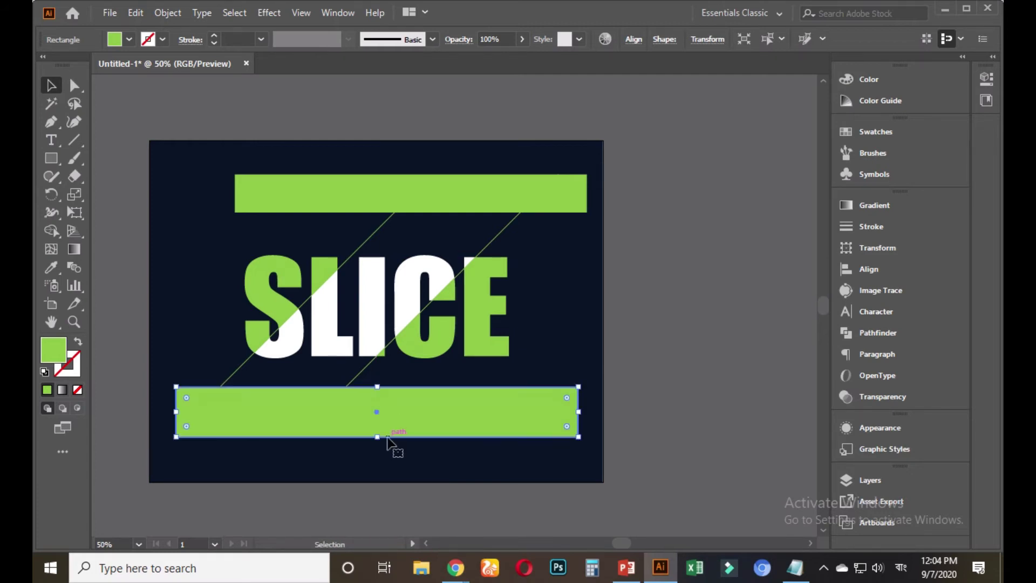
# Step: Subtract the upper green rectangle from the compound diagonal lines with Minus Front to trim their upper ends
pyautogui.moveTo(597, 157); pyautogui.dragTo(356, 204)
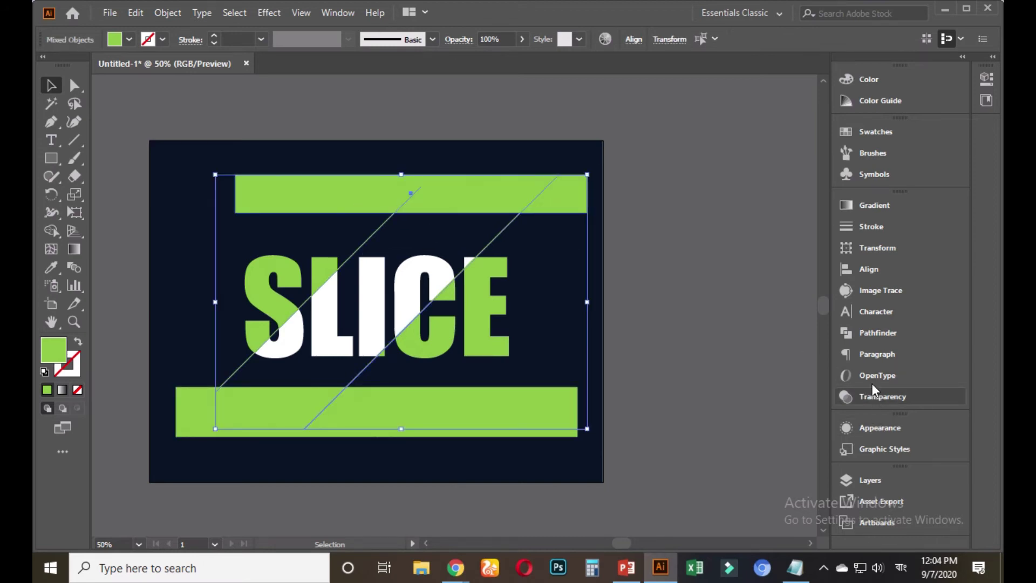
pyautogui.click(863, 349)
pyautogui.click(867, 335)
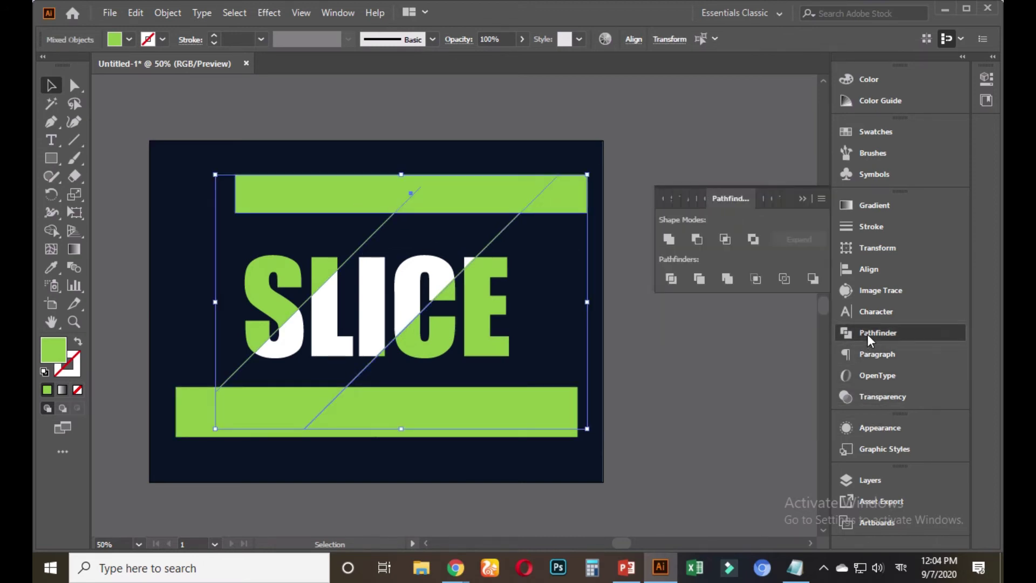
pyautogui.click(697, 239)
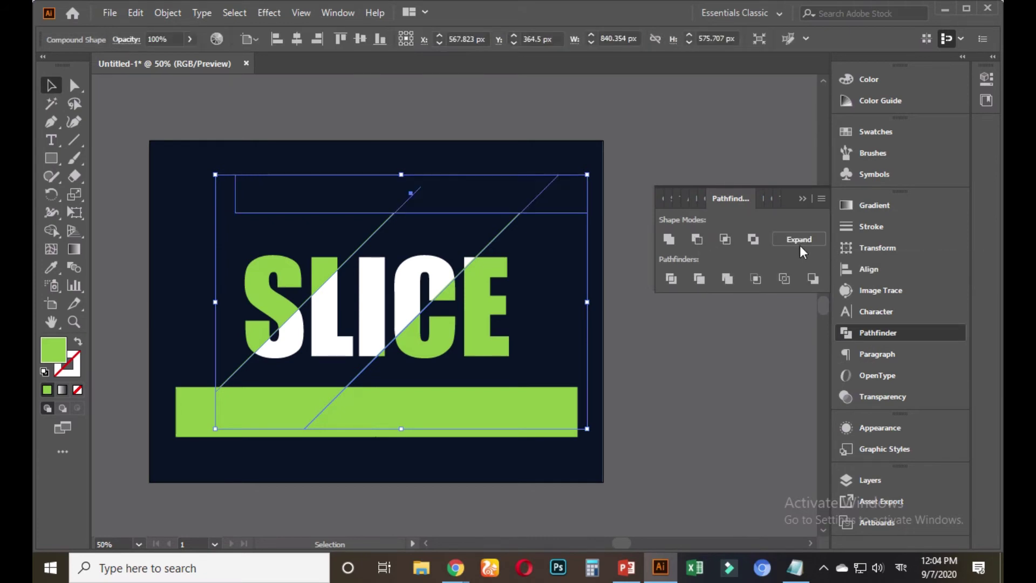
pyautogui.click(797, 198)
# Step: Trim the lower ends of the diagonal lines by subtracting the lower green rectangle, expand the result and deselect it
pyautogui.moveTo(620, 386); pyautogui.dragTo(178, 421)
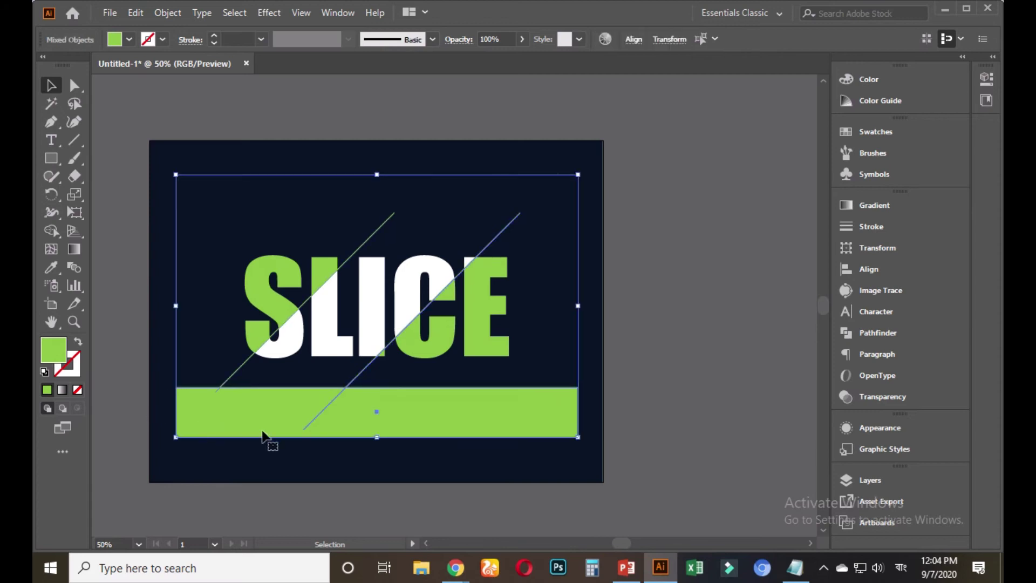
pyautogui.click(875, 335)
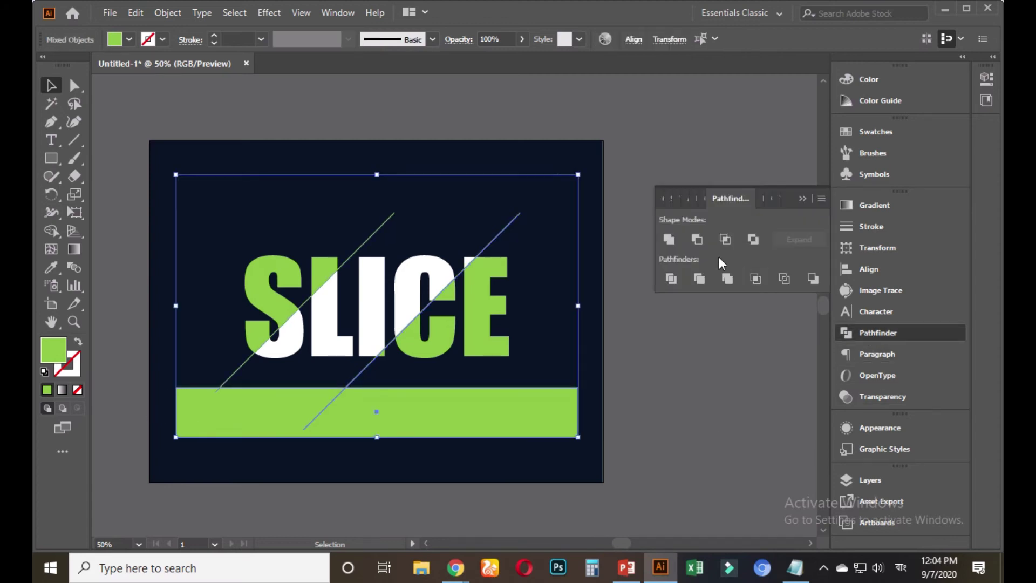
pyautogui.keyDown('alt'); pyautogui.click(725, 239); pyautogui.keyUp('alt')
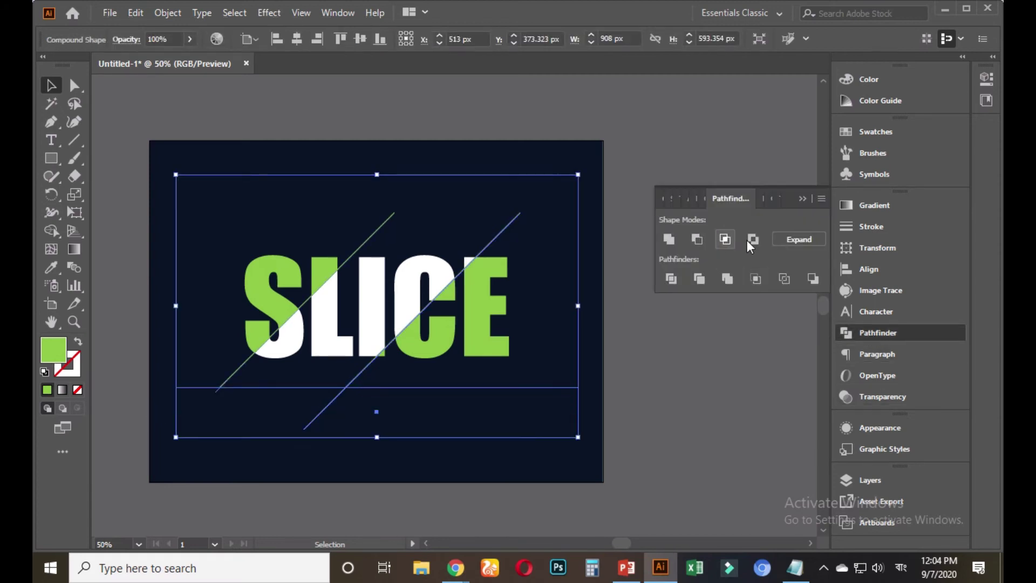
pyautogui.click(796, 239)
pyautogui.click(801, 199)
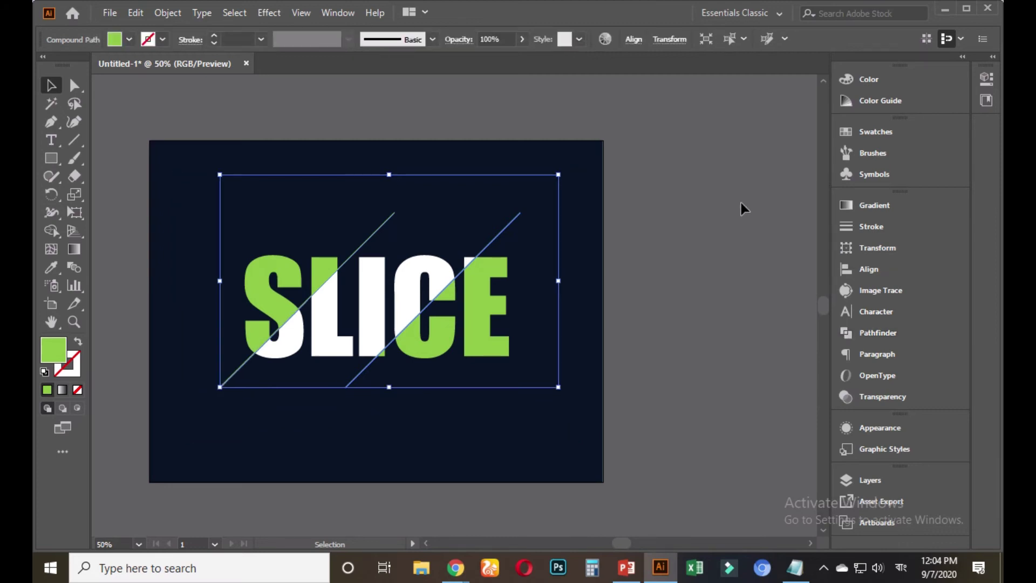
pyautogui.click(646, 267)
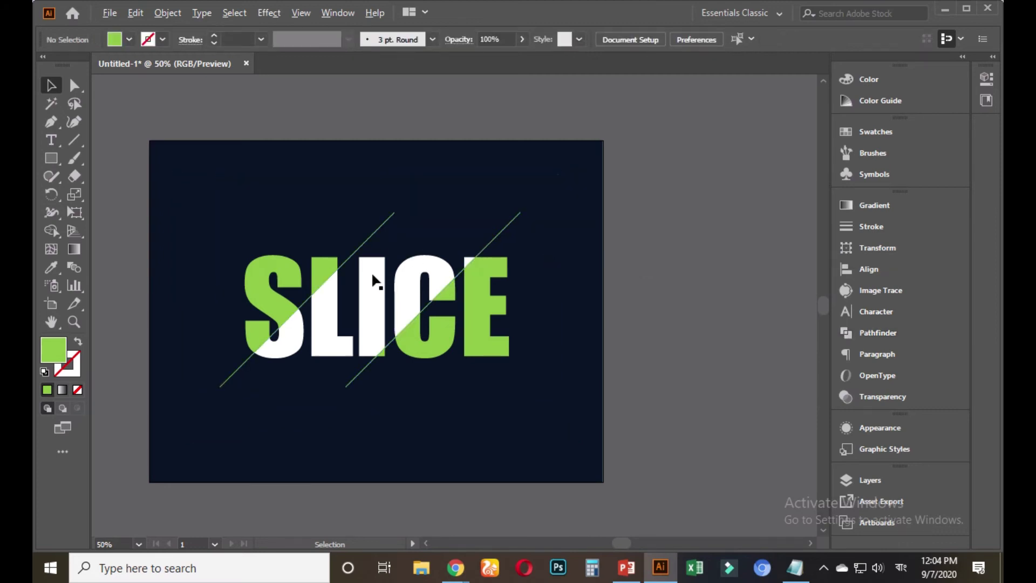
# Step: Group the green pieces of the S and L above the first diagonal line
pyautogui.scroll(1, 346, 305)
pyautogui.scroll(3, 365, 324)
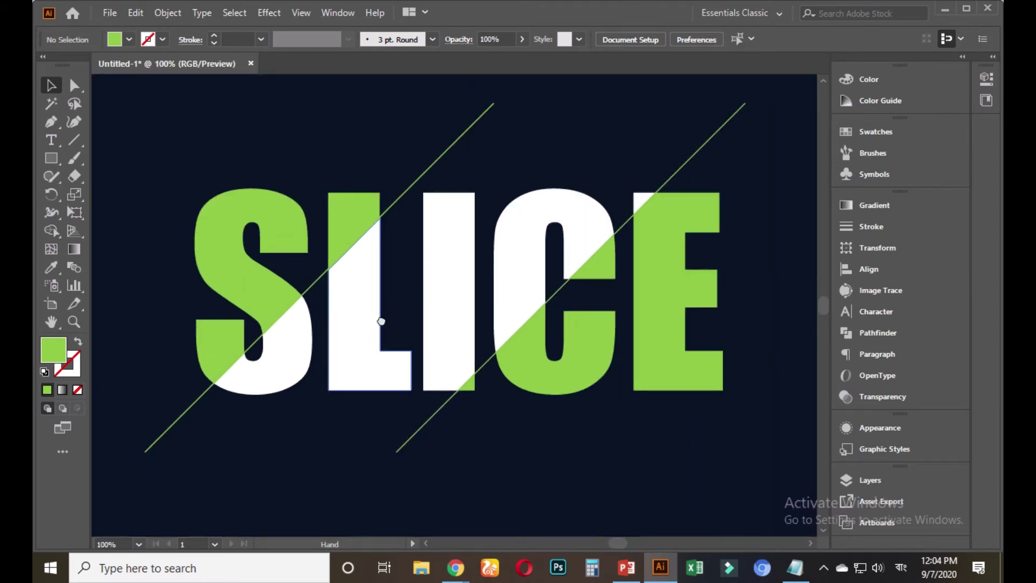
pyautogui.scroll(2, 311, 344)
pyautogui.click(269, 299)
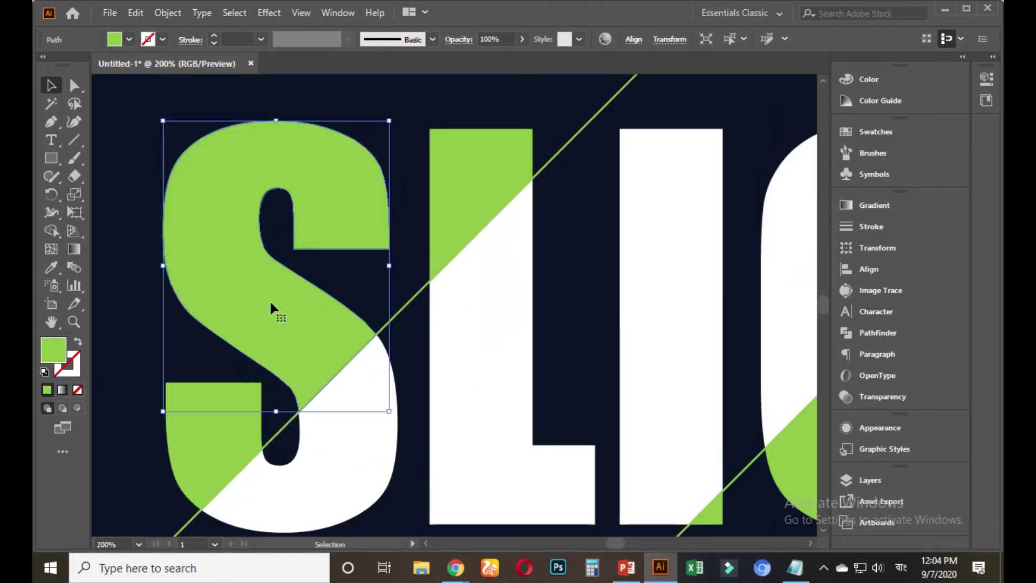
pyautogui.keyDown('shift'); pyautogui.click(453, 185); pyautogui.keyUp('shift')
pyautogui.keyDown('shift'); pyautogui.click(232, 403); pyautogui.keyUp('shift')
pyautogui.scroll(-3, 259, 399)
pyautogui.press('a')
pyautogui.hotkey('ctrl', 'g')
pyautogui.press('v')
pyautogui.click(476, 423)
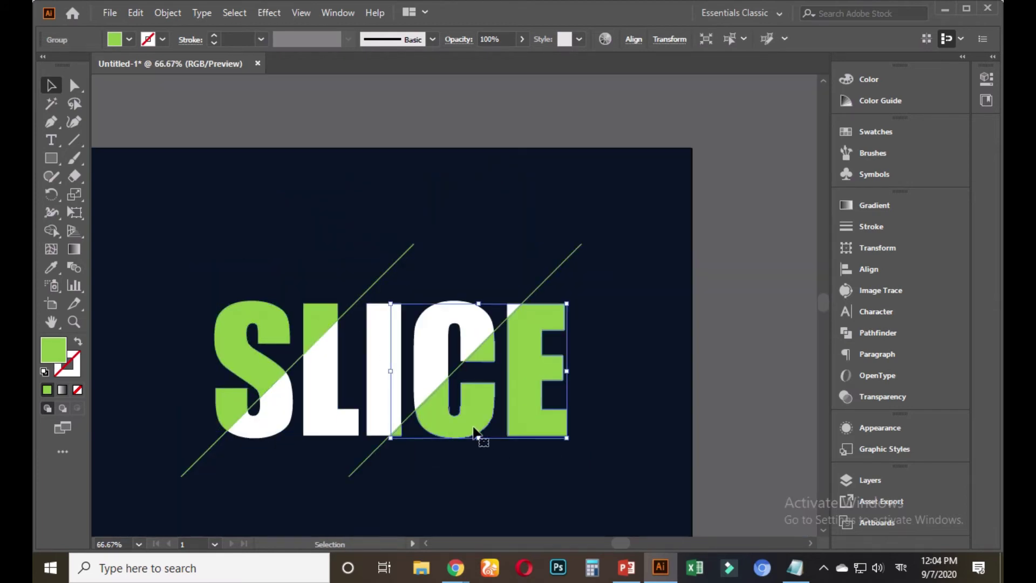
# Step: Nudge the green S and L group slightly left and down, offsetting it from the white pieces, and deselect it
pyautogui.click(285, 344)
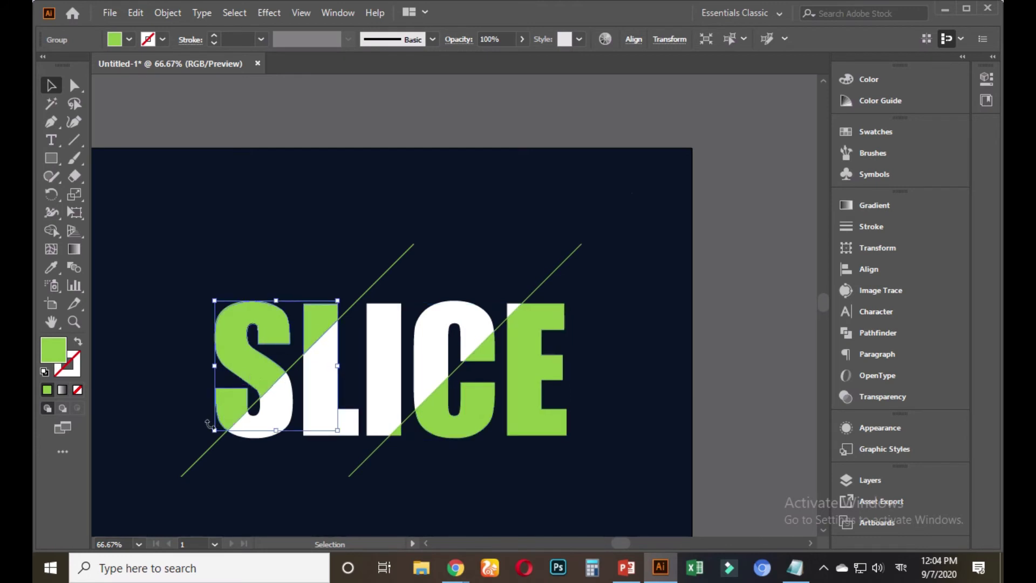
pyautogui.scroll(2, 233, 410)
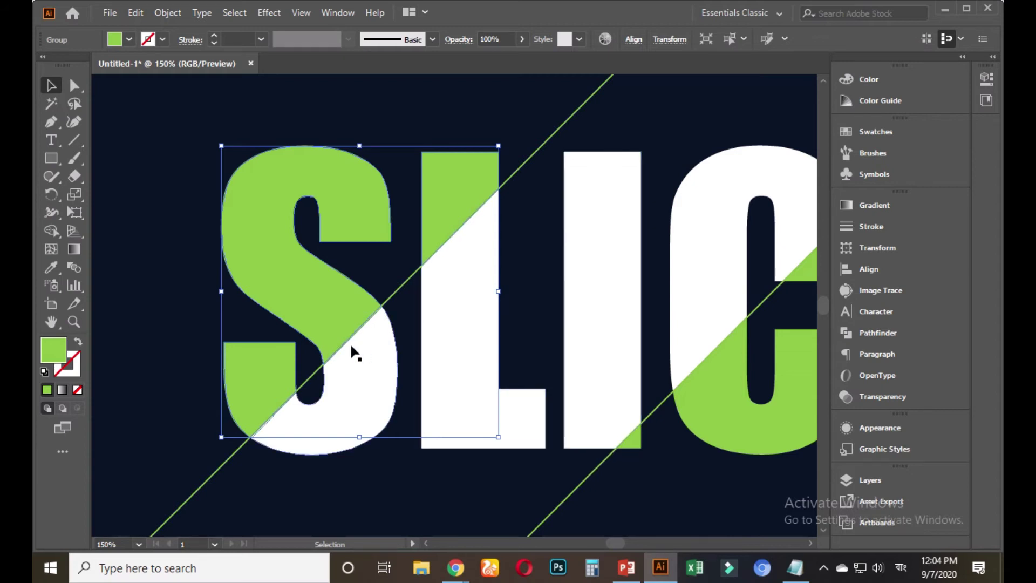
pyautogui.scroll(1, 337, 345)
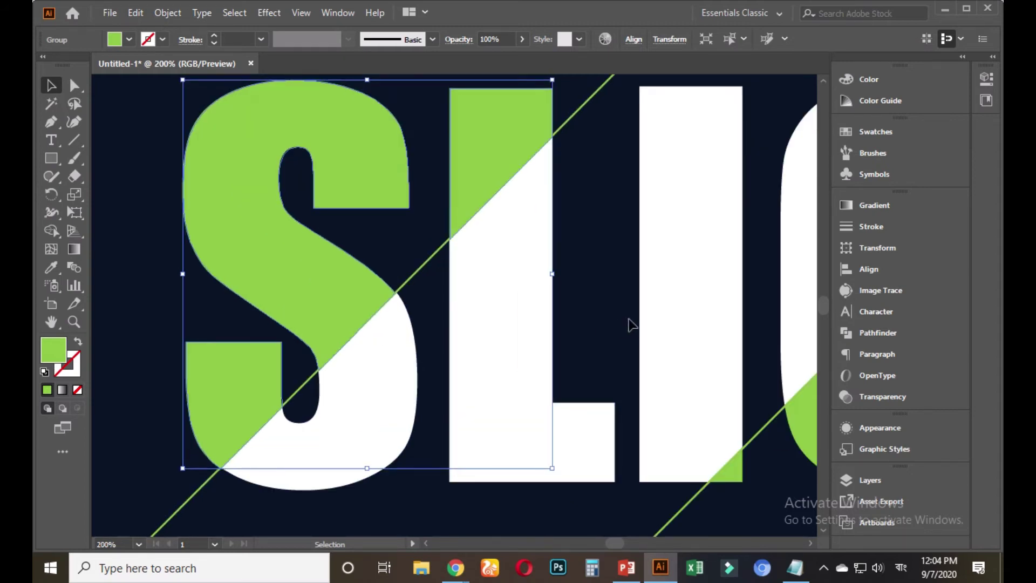
pyautogui.press('Left')
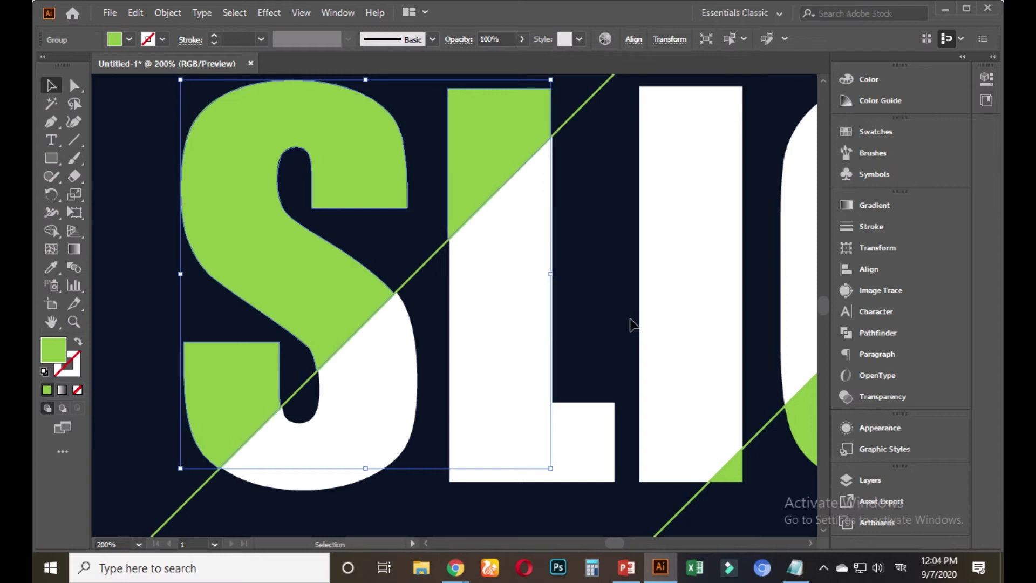
pyautogui.press('Down')
pyautogui.press('Left')
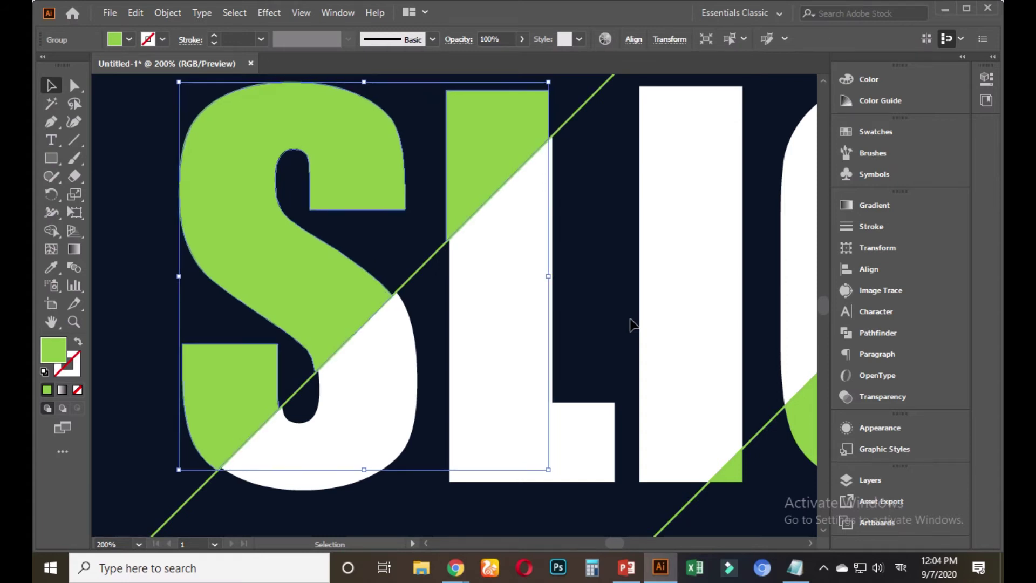
pyautogui.press('Down')
pyautogui.press('Left')
pyautogui.press('Left')
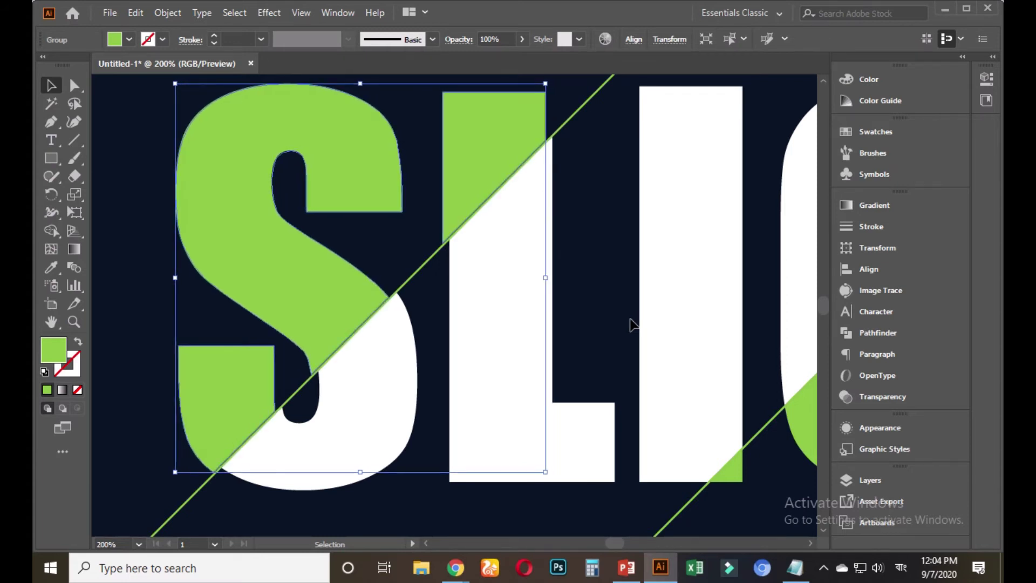
pyautogui.click(598, 302)
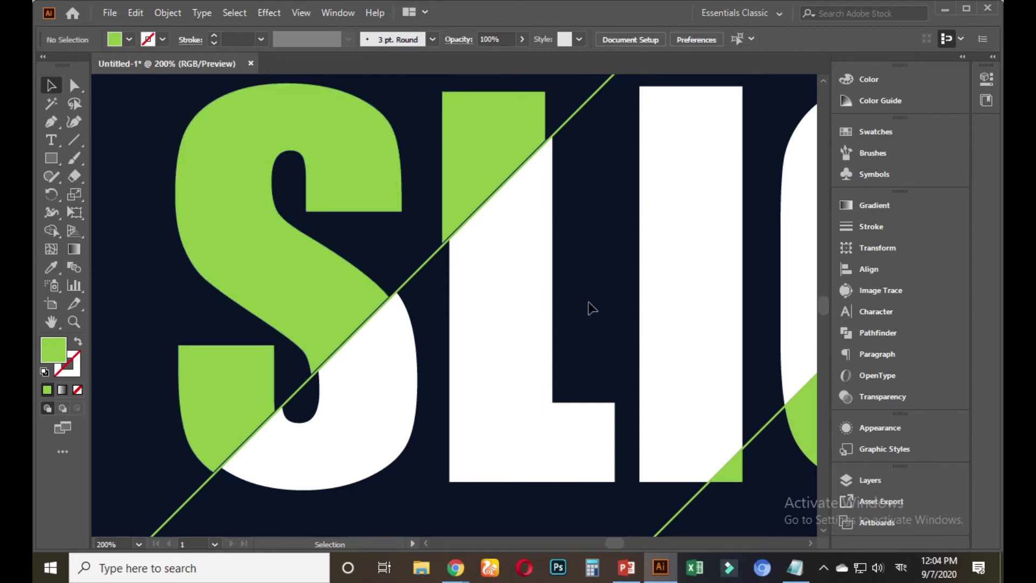
# Step: Nudge the green I, C and E group slightly left and down along the second diagonal line, and deselect it
pyautogui.scroll(-2, 583, 302)
pyautogui.moveTo(506, 305); pyautogui.dragTo(467, 308)
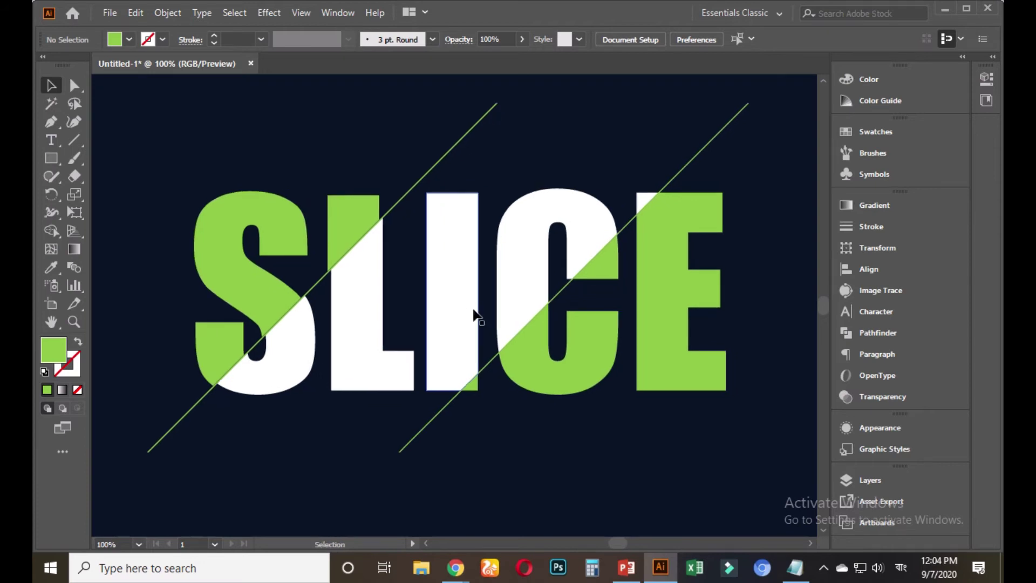
pyautogui.click(653, 293)
pyautogui.press('Left')
pyautogui.press('Down')
pyautogui.press('Left')
pyautogui.press('Down')
pyautogui.press('Left')
pyautogui.press('Down')
pyautogui.press('Left')
pyautogui.press('Down')
pyautogui.press('Left')
pyautogui.press('Down')
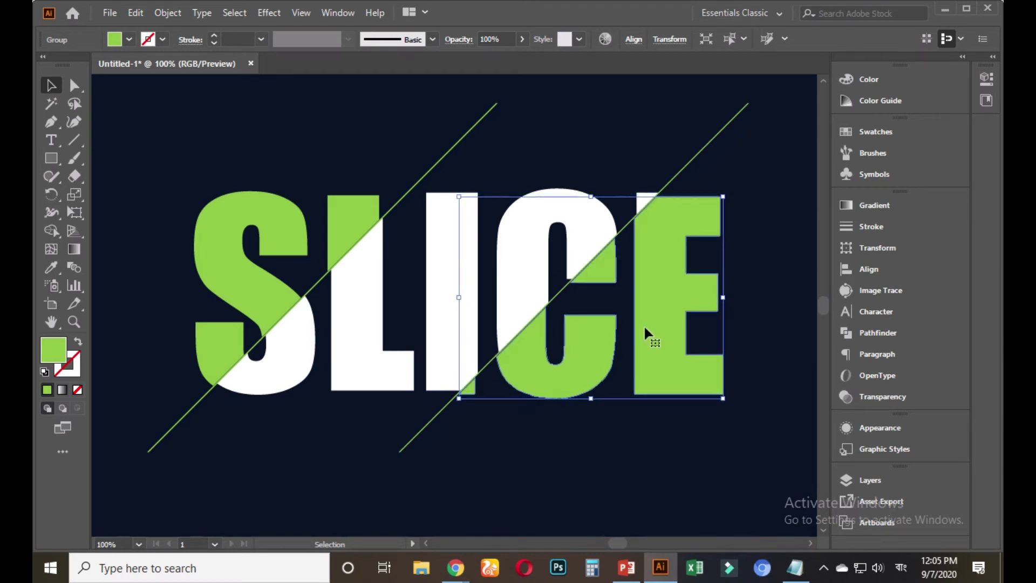
pyautogui.click(615, 446)
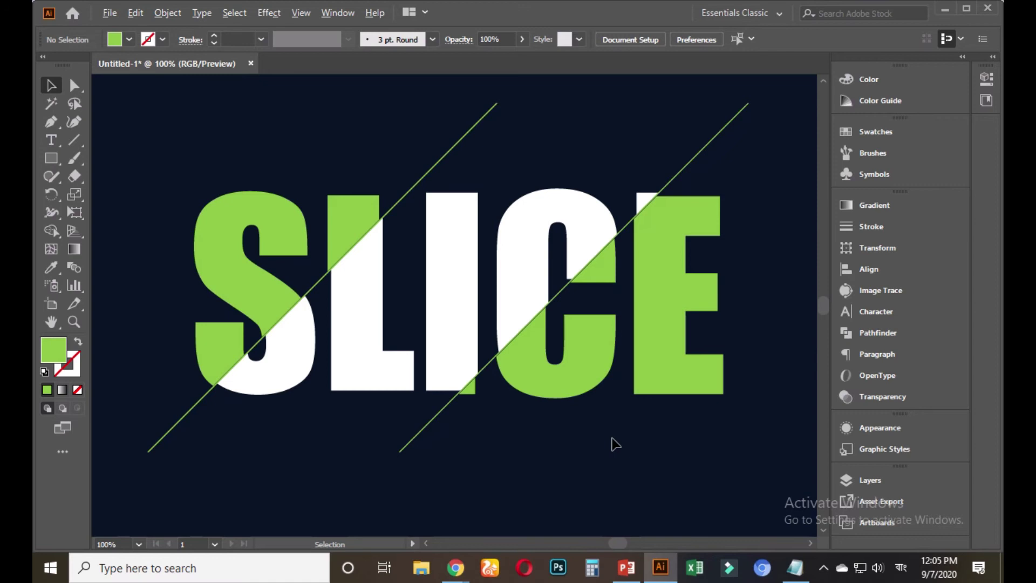
# Step: Group the white pieces of the S, L, I and C between the two diagonal lines
pyautogui.hotkey('ctrl', '-')
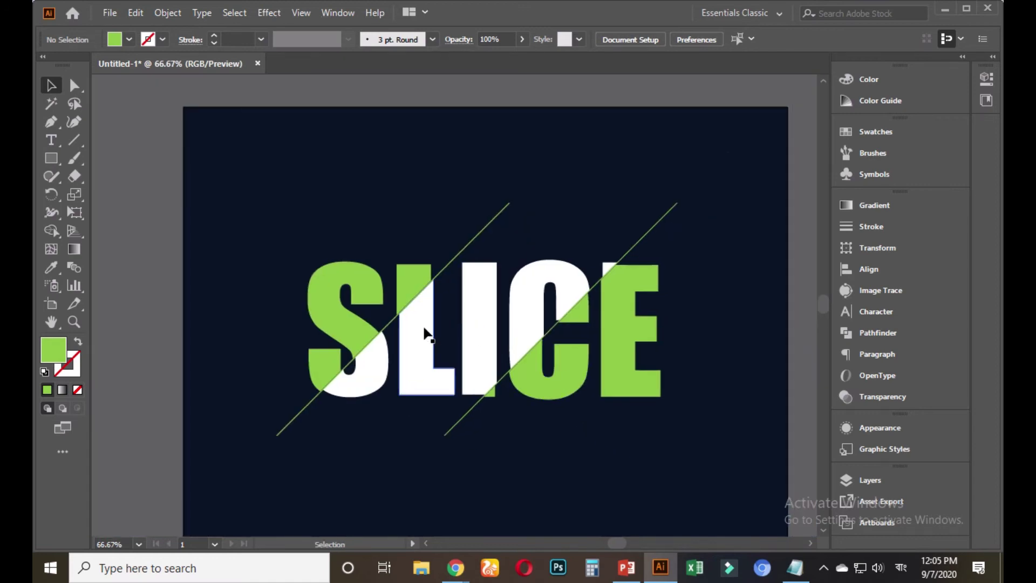
pyautogui.click(425, 333)
pyautogui.keyDown('shift'); pyautogui.click(373, 358); pyautogui.keyUp('shift')
pyautogui.keyDown('shift'); pyautogui.click(516, 310); pyautogui.keyUp('shift')
pyautogui.hotkey('ctrl', 'g')
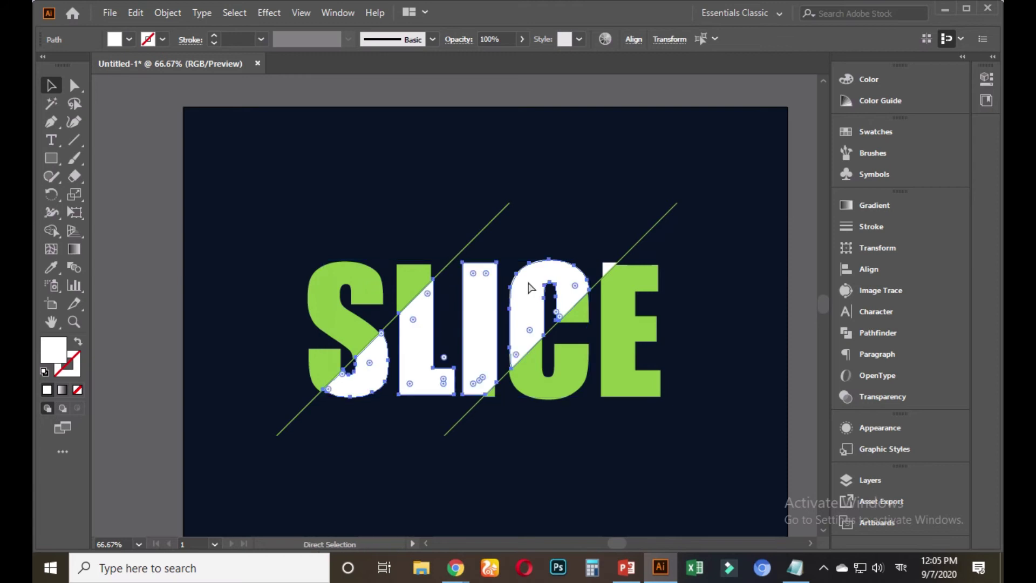
# Step: Apply the last-used Drop Shadow effect to the white letter group and deselect it
pyautogui.click(270, 13)
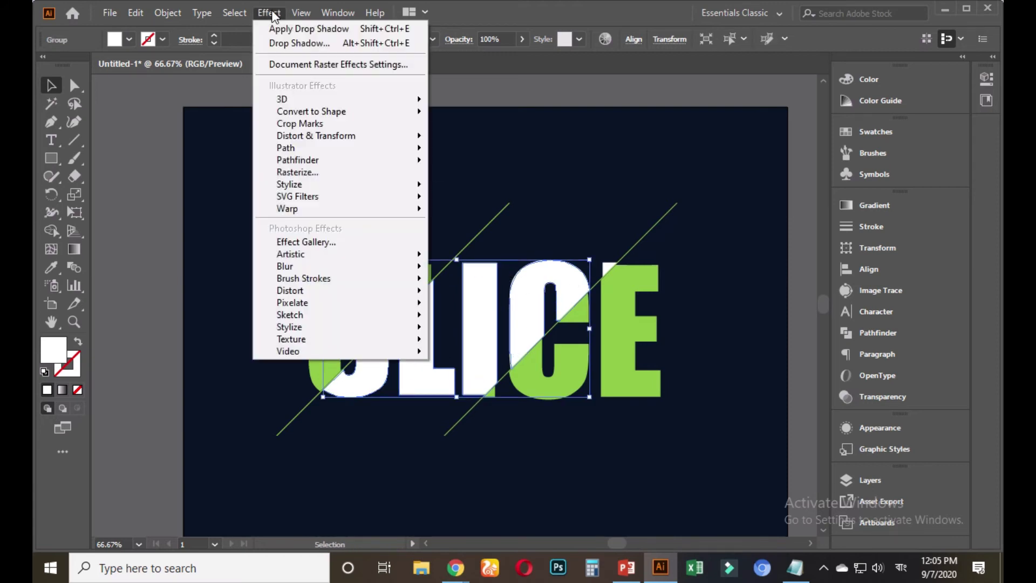
pyautogui.click(299, 26)
pyautogui.click(292, 186)
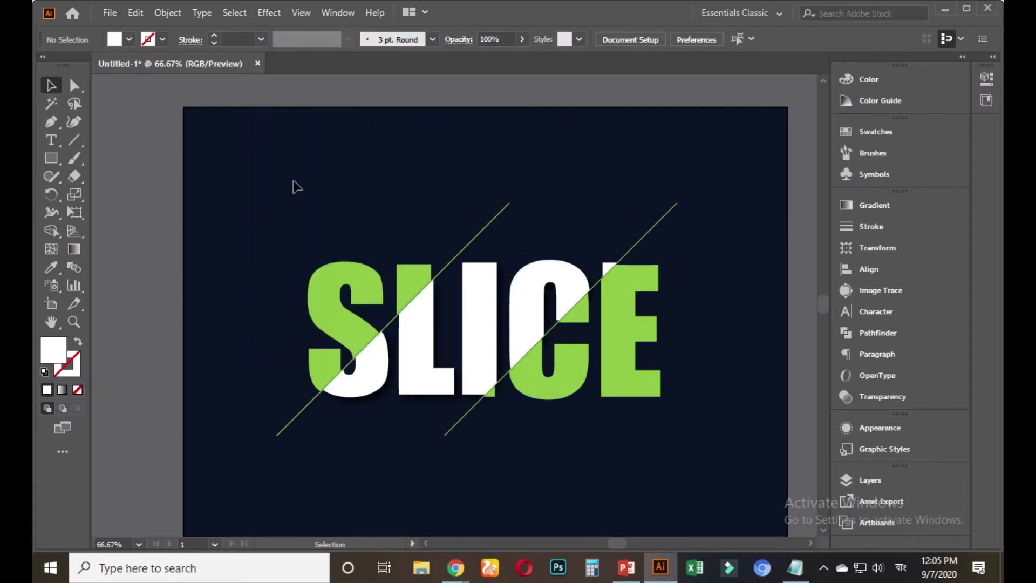
# Step: Try mid-grey, off-white and near-black swatch fills on the background rectangle
pyautogui.click(211, 253)
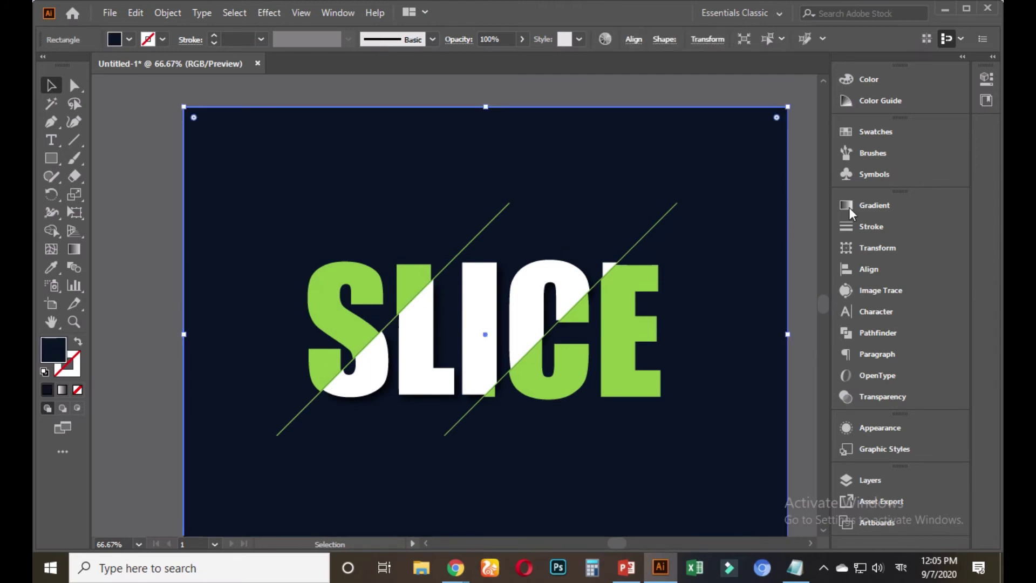
pyautogui.click(874, 131)
pyautogui.scroll(-2, 778, 184)
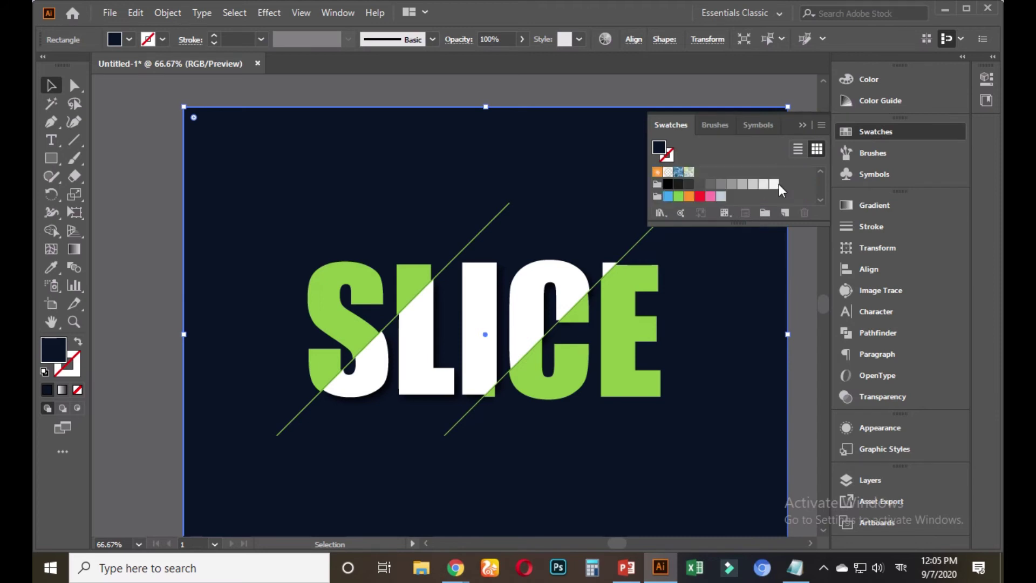
pyautogui.click(731, 185)
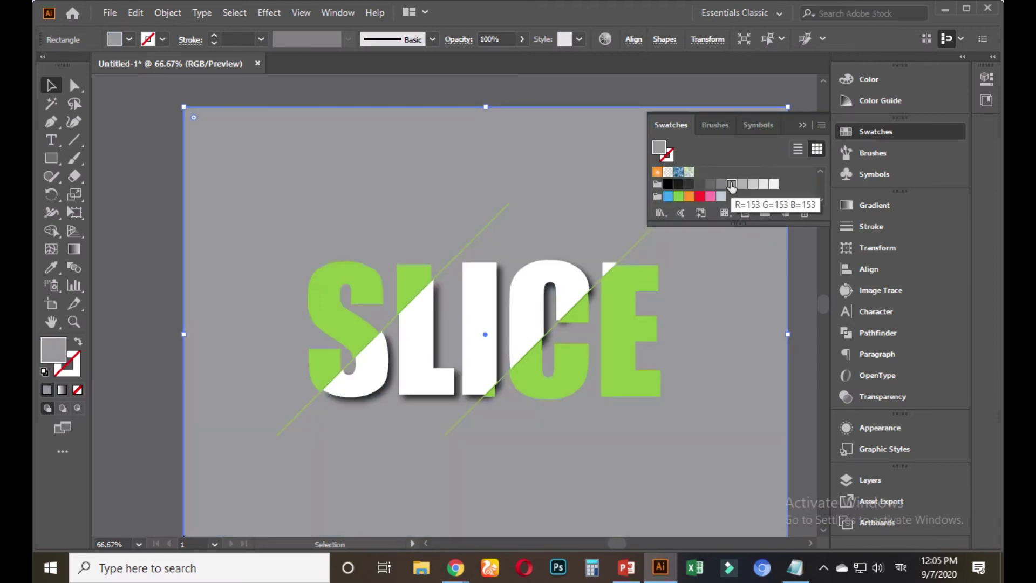
pyautogui.click(775, 185)
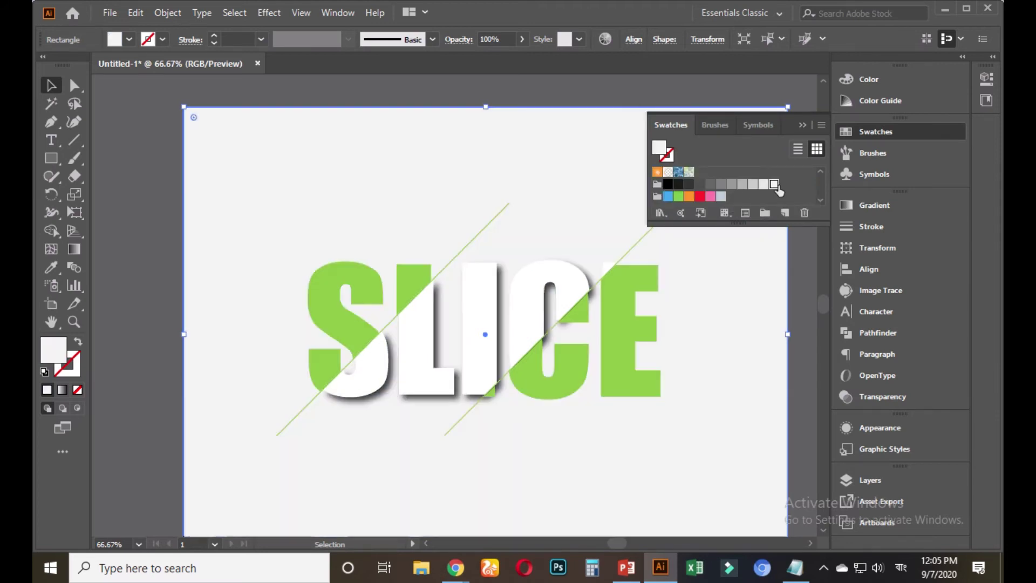
pyautogui.click(679, 185)
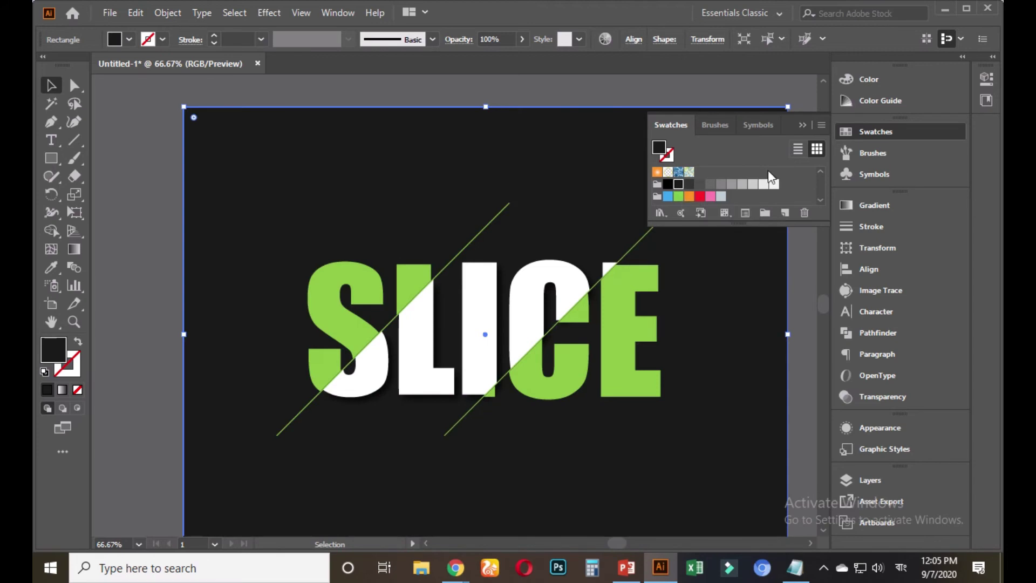
pyautogui.click(802, 124)
# Step: Set the background rectangle's fill to dark navy #090e23 and lock the rectangle
pyautogui.doubleClick(57, 347)
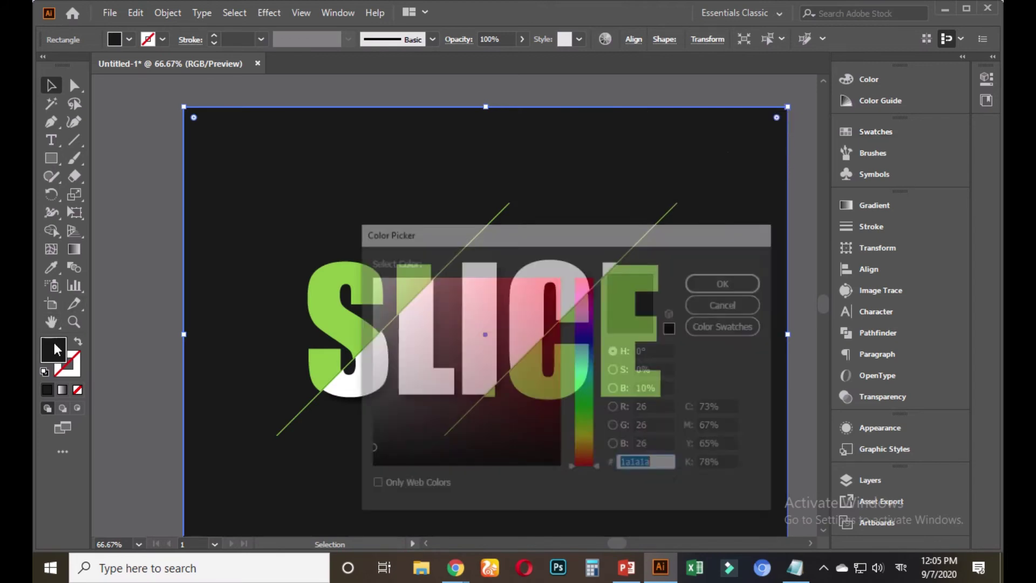
pyautogui.click(531, 452)
pyautogui.click(584, 346)
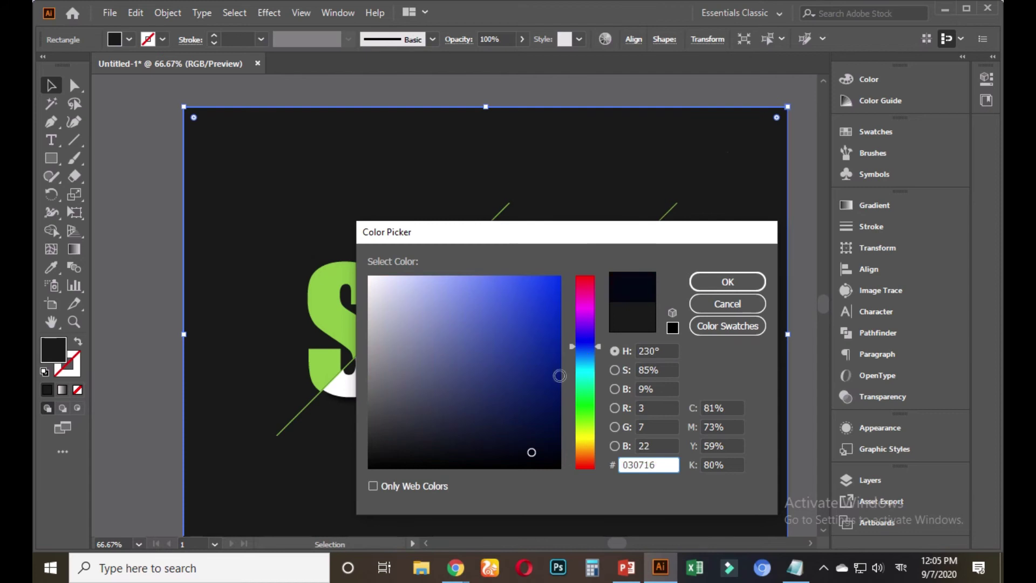
pyautogui.click(512, 442)
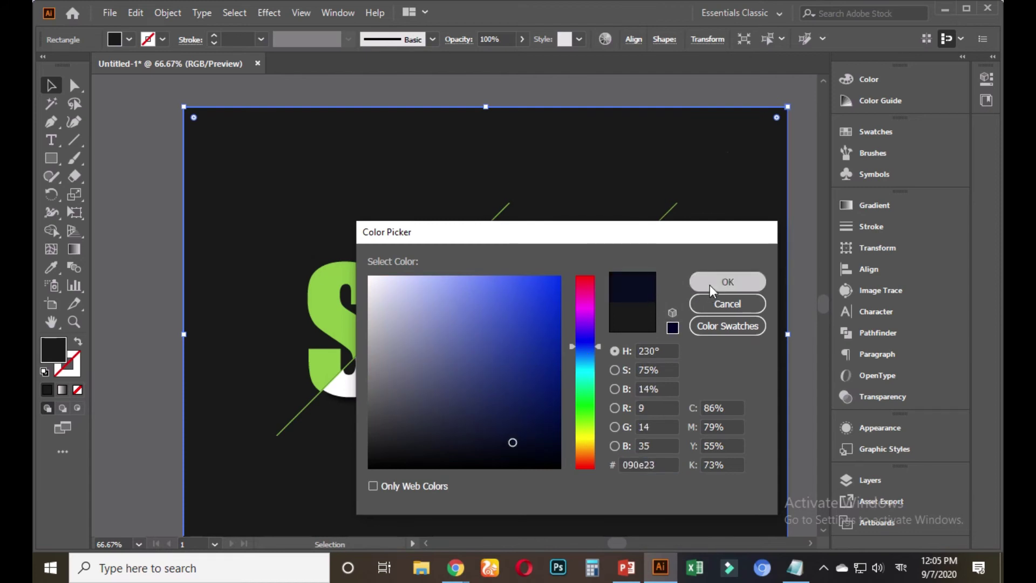
pyautogui.click(725, 281)
pyautogui.click(152, 242)
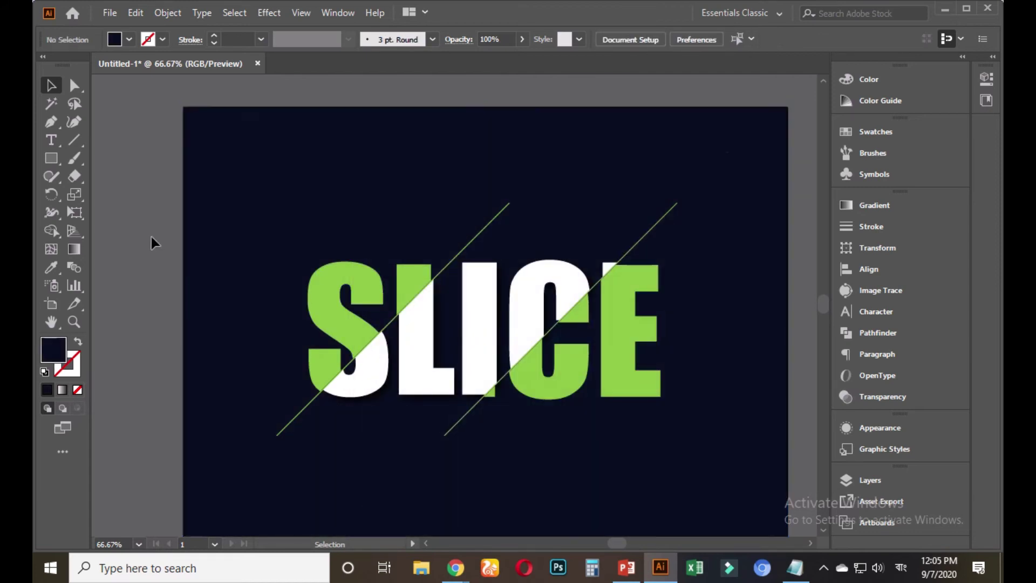
pyautogui.click(249, 236)
pyautogui.hotkey('ctrl', '2')
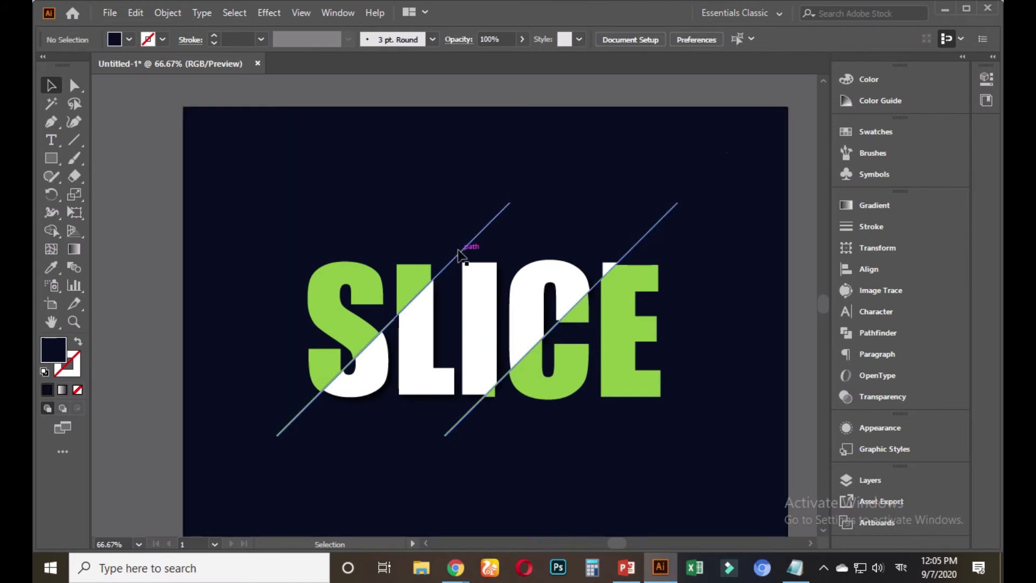
# Step: Ungroup the shadowed white letter group to remove its drop shadow and regroup its white pieces
pyautogui.click(433, 328)
pyautogui.rightClick(433, 327)
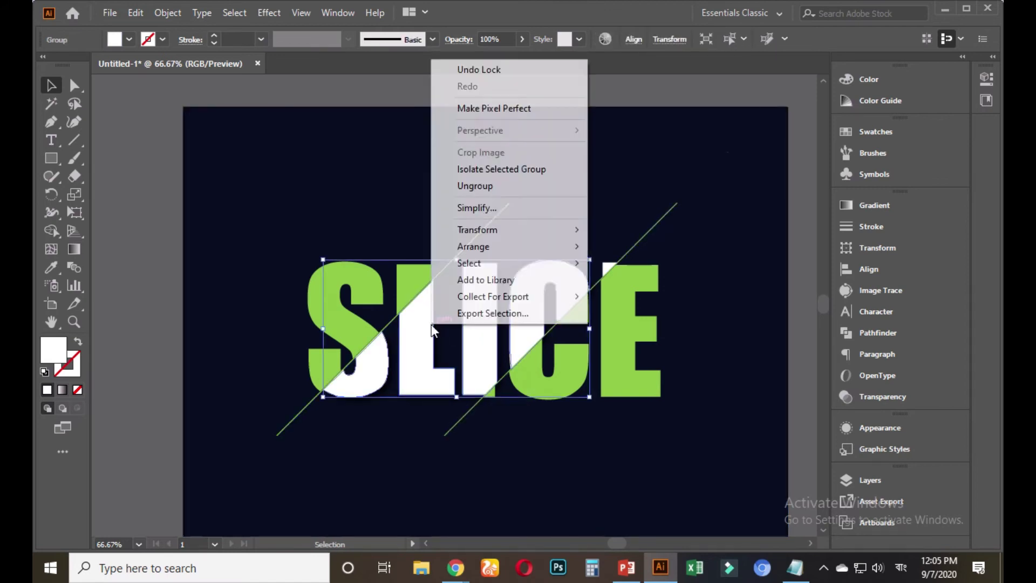
pyautogui.click(485, 186)
pyautogui.click(545, 224)
pyautogui.click(536, 284)
pyautogui.keyDown('shift'); pyautogui.click(371, 364); pyautogui.keyUp('shift')
pyautogui.hotkey('ctrl', 'g')
pyautogui.click(359, 214)
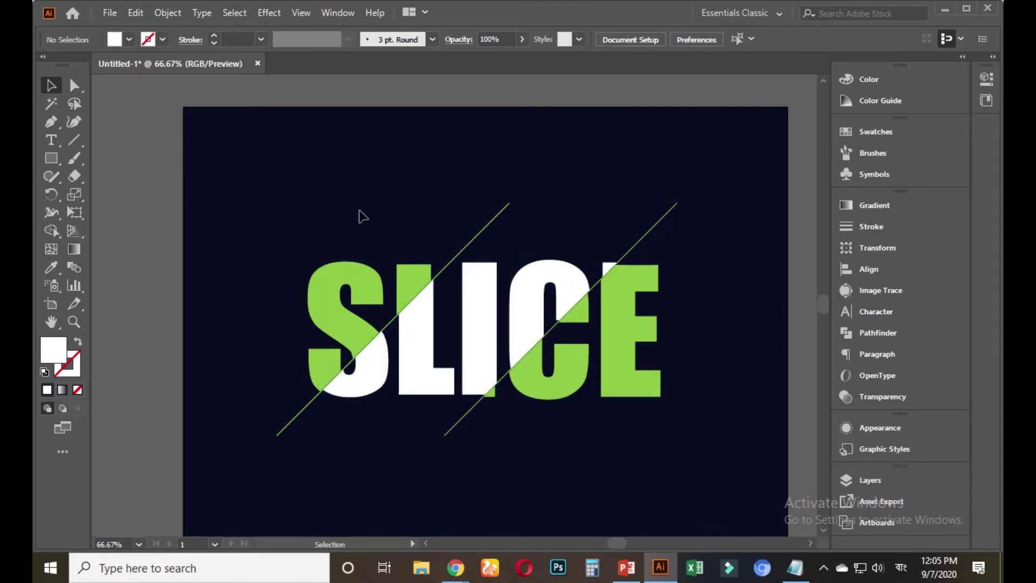
# Step: Try the lettering without the two green diagonal lines and restore them
pyautogui.scroll(-3, 550, 445)
pyautogui.moveTo(561, 465); pyautogui.dragTo(483, 430)
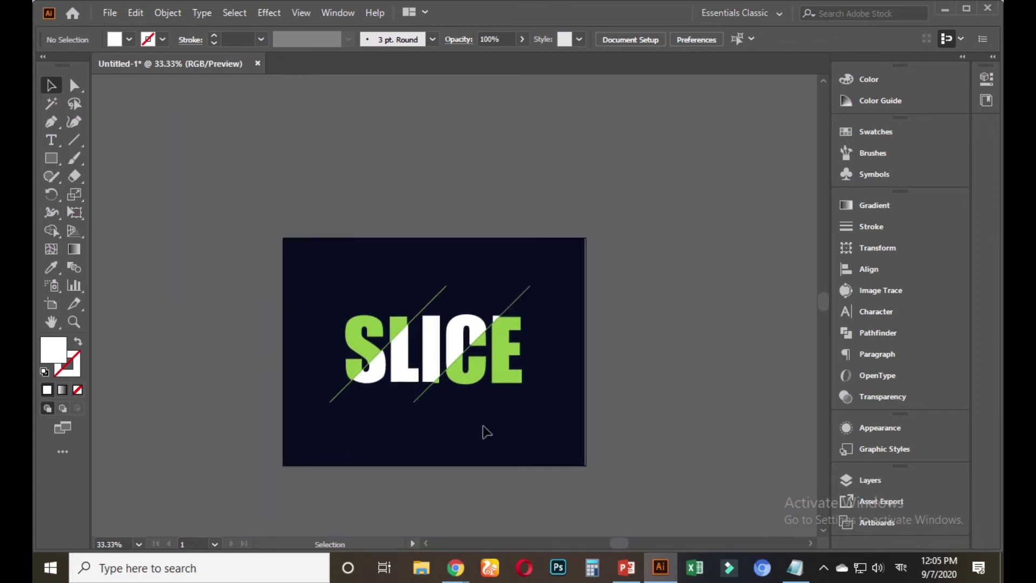
pyautogui.scroll(2, 432, 420)
pyautogui.scroll(1, 455, 407)
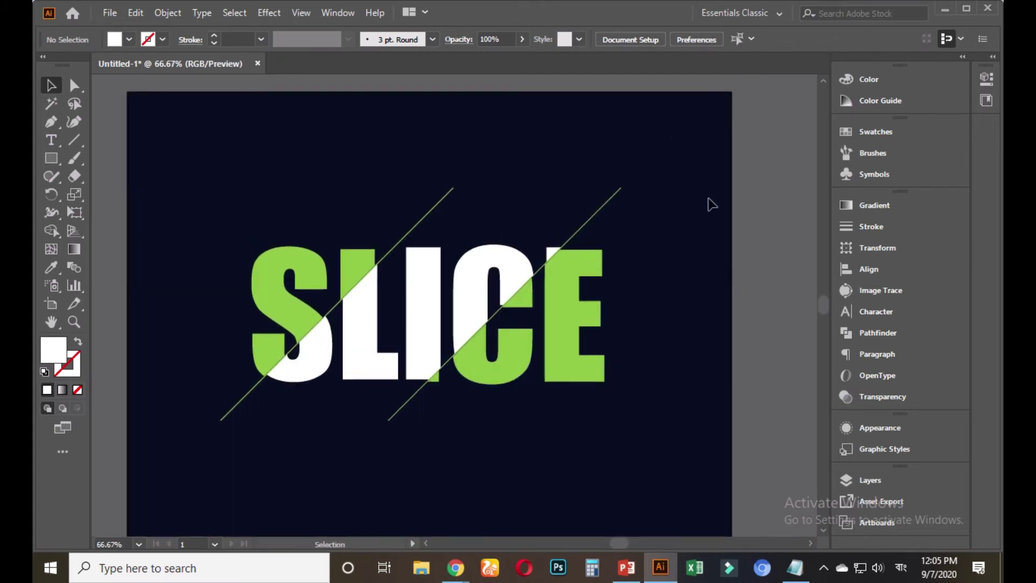
pyautogui.click(605, 209)
pyautogui.click(608, 211)
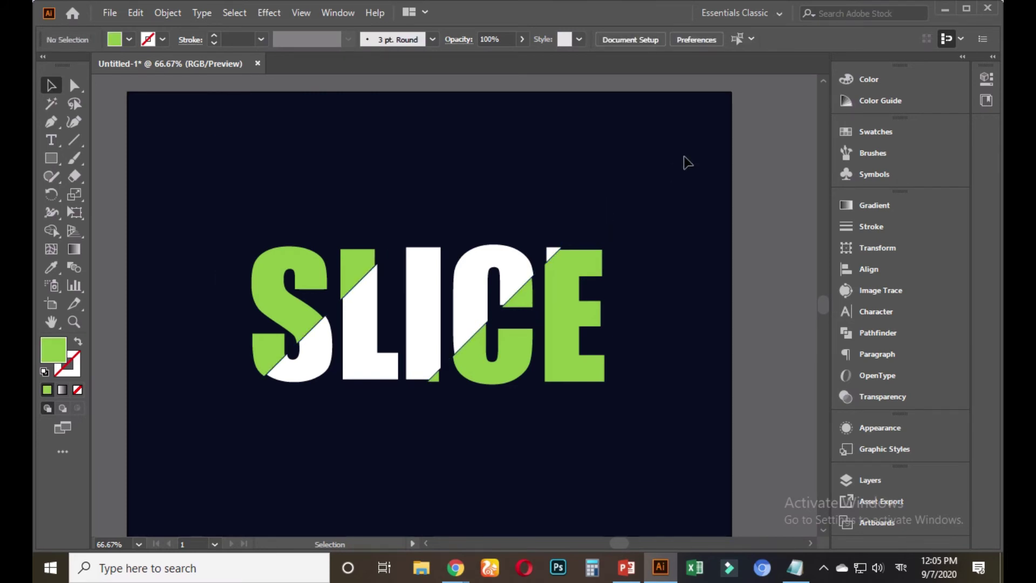
pyautogui.hotkey('ctrl', 'a')
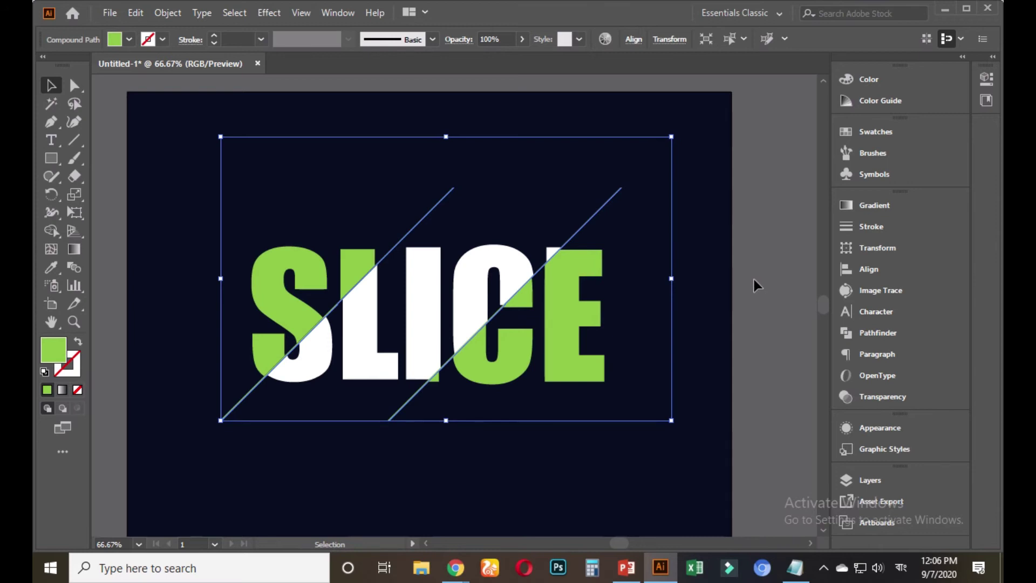
pyautogui.click(753, 279)
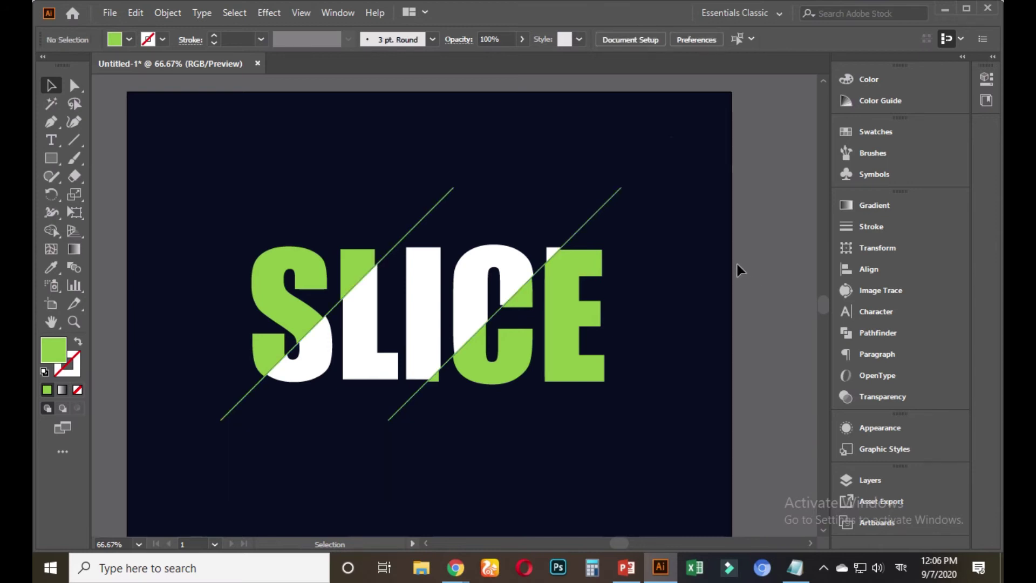
# Step: Nudge the upper green S and L group slightly right against the first diagonal line and deselect it
pyautogui.scroll(-1, 715, 258)
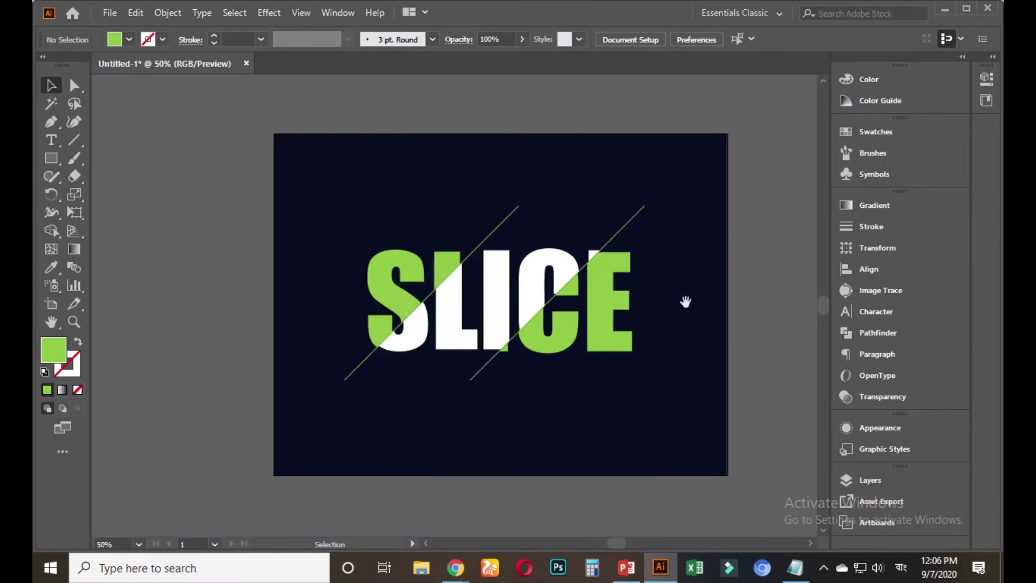
pyautogui.moveTo(685, 302); pyautogui.dragTo(647, 342)
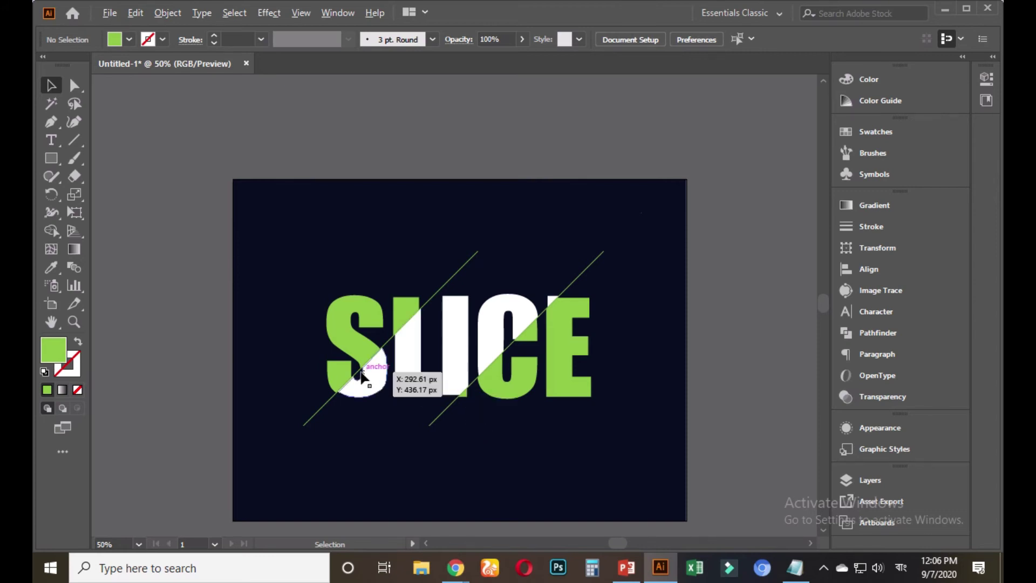
pyautogui.scroll(2, 370, 380)
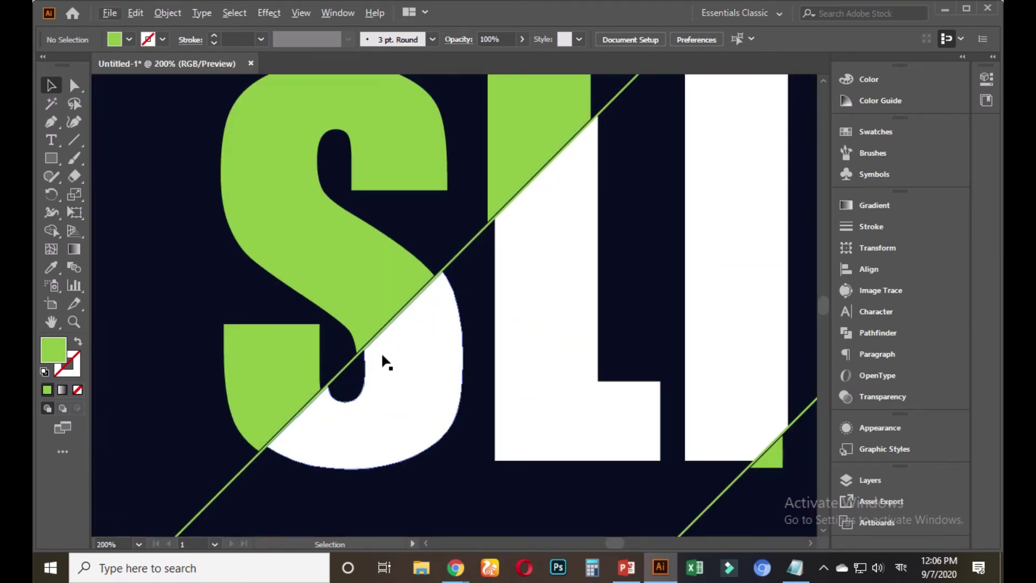
pyautogui.click(352, 240)
pyautogui.press('Right')
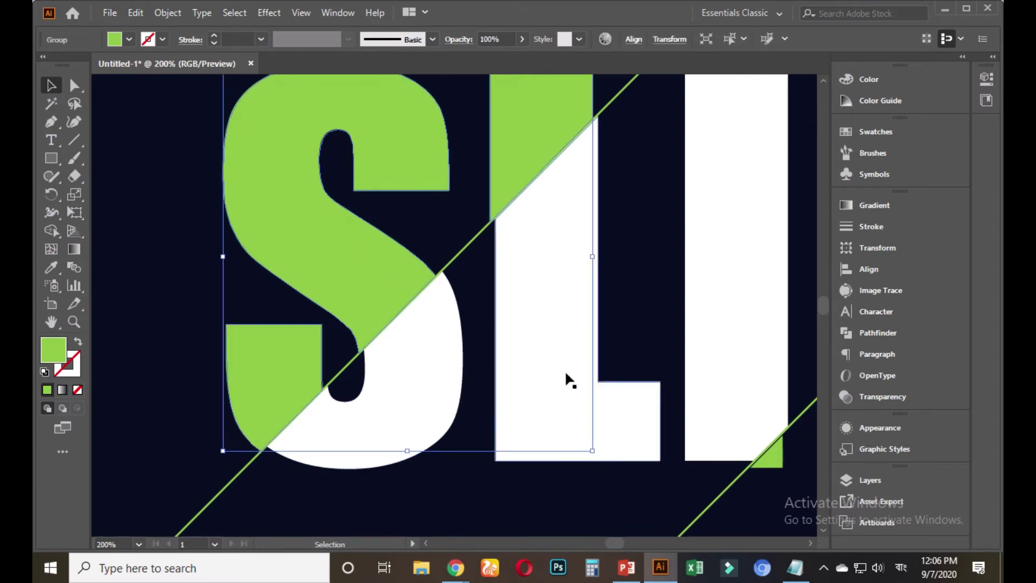
pyautogui.click(482, 505)
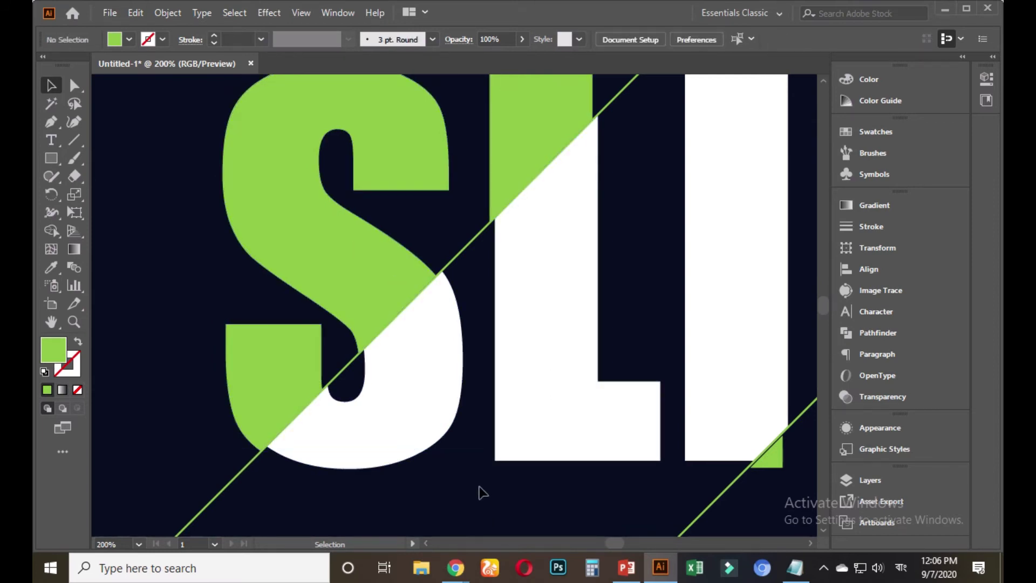
# Step: Nudge the lower green I, C and E group slightly left against the second diagonal line and deselect it
pyautogui.scroll(-1, 476, 481)
pyautogui.moveTo(538, 446); pyautogui.dragTo(275, 451)
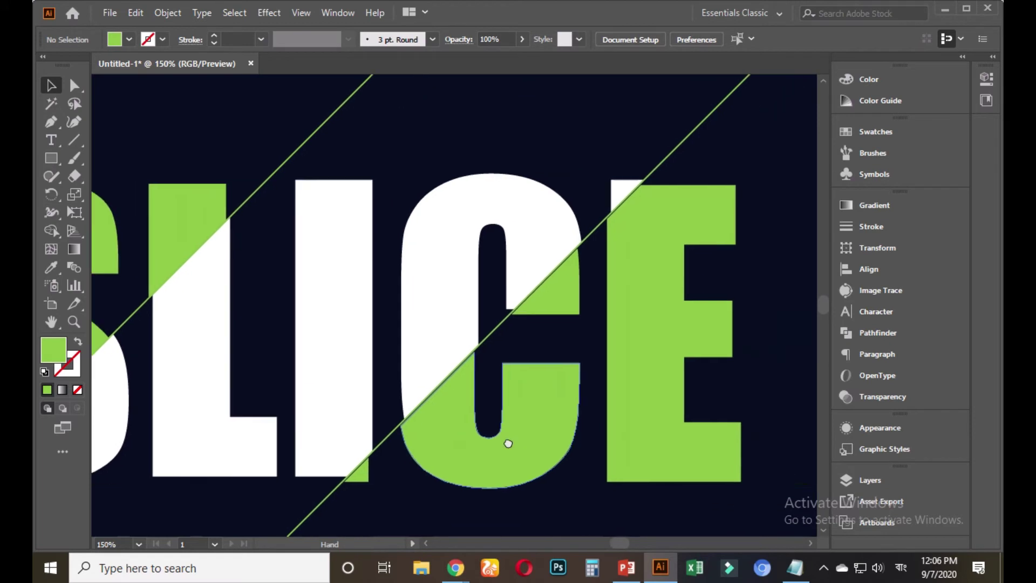
pyautogui.click(529, 434)
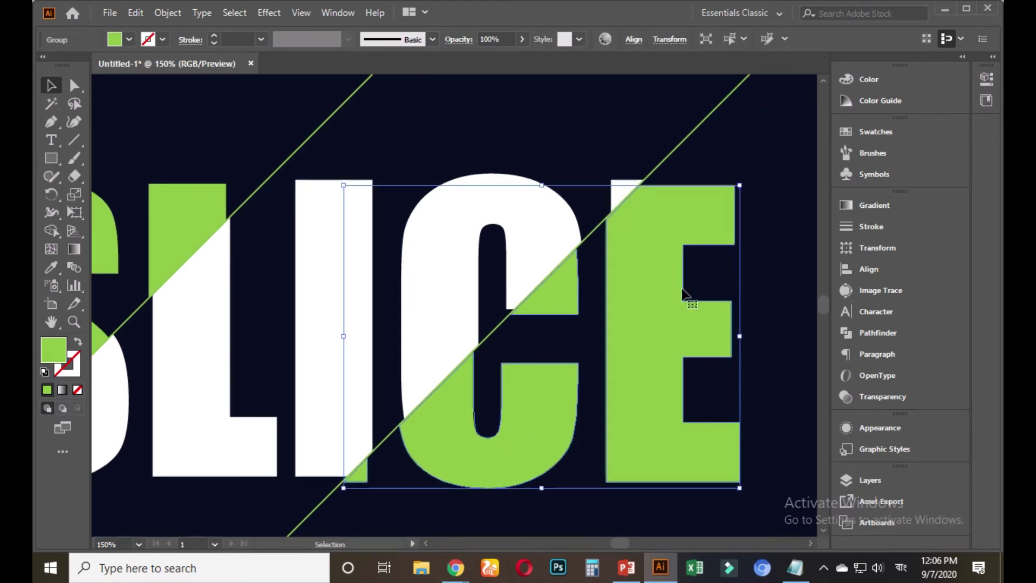
pyautogui.click(738, 169)
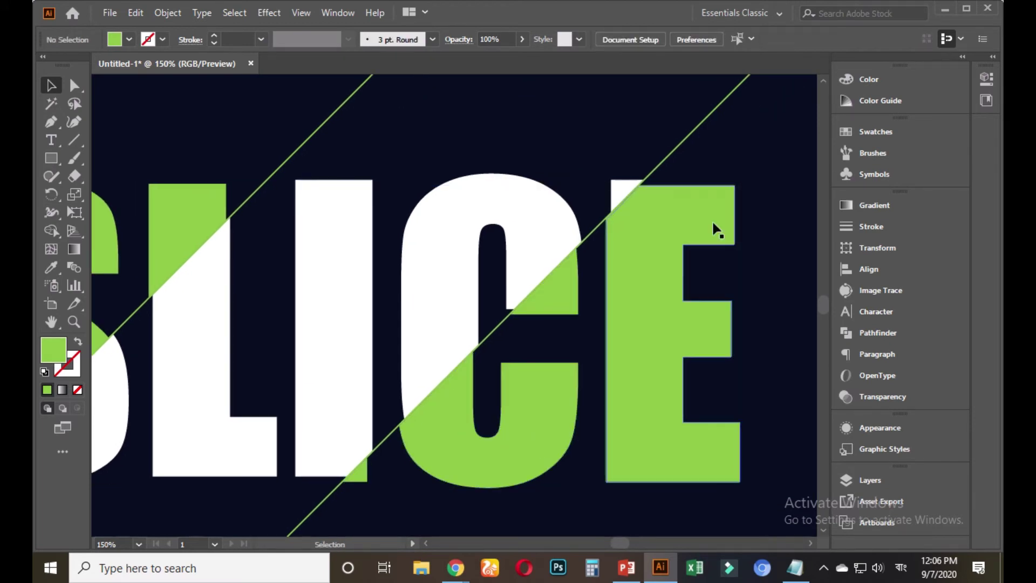
# Step: Group the white letter group together with the white corner piece of the E
pyautogui.scroll(-3, 683, 289)
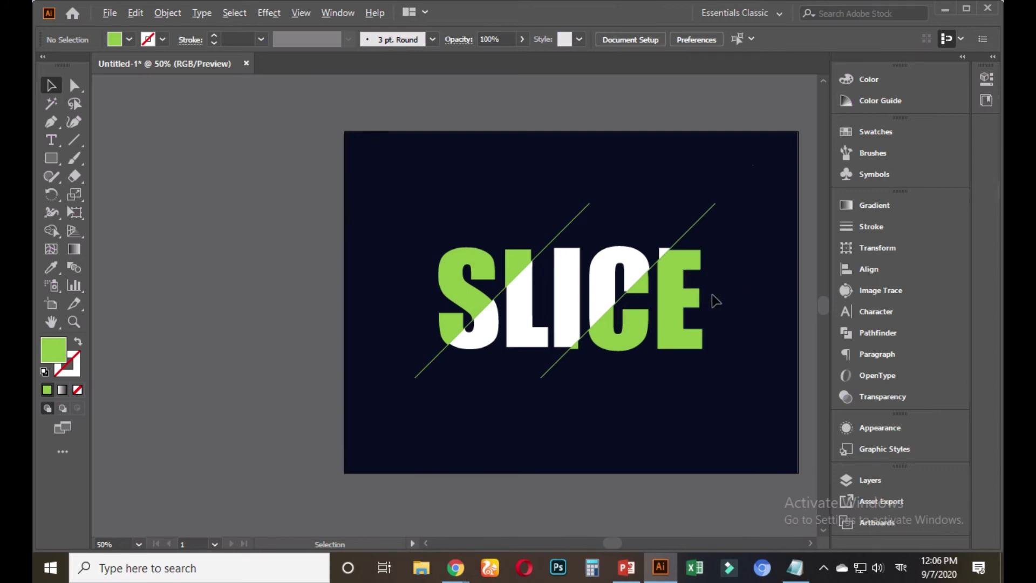
pyautogui.hotkey('ctrl', '1')
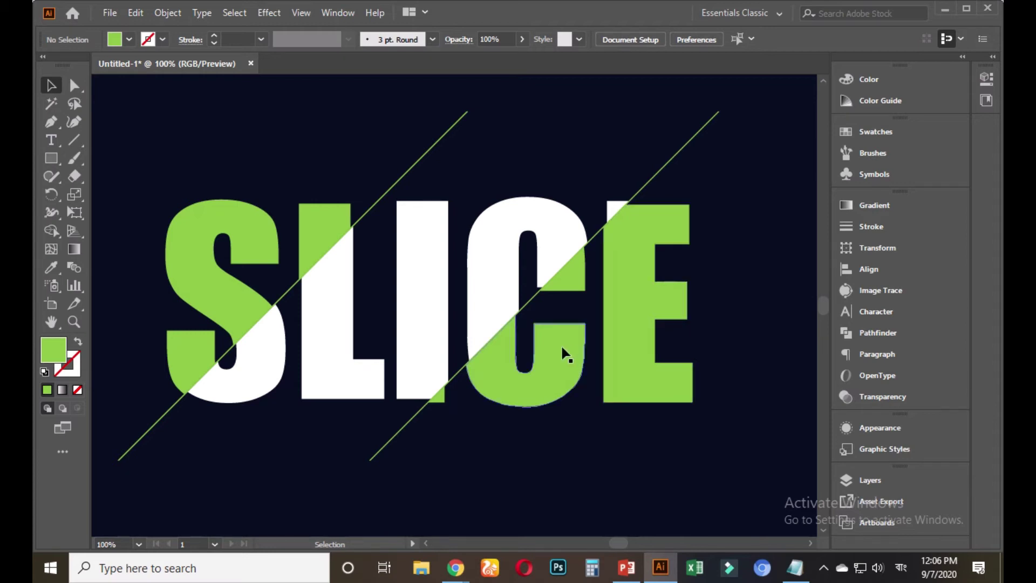
pyautogui.click(480, 266)
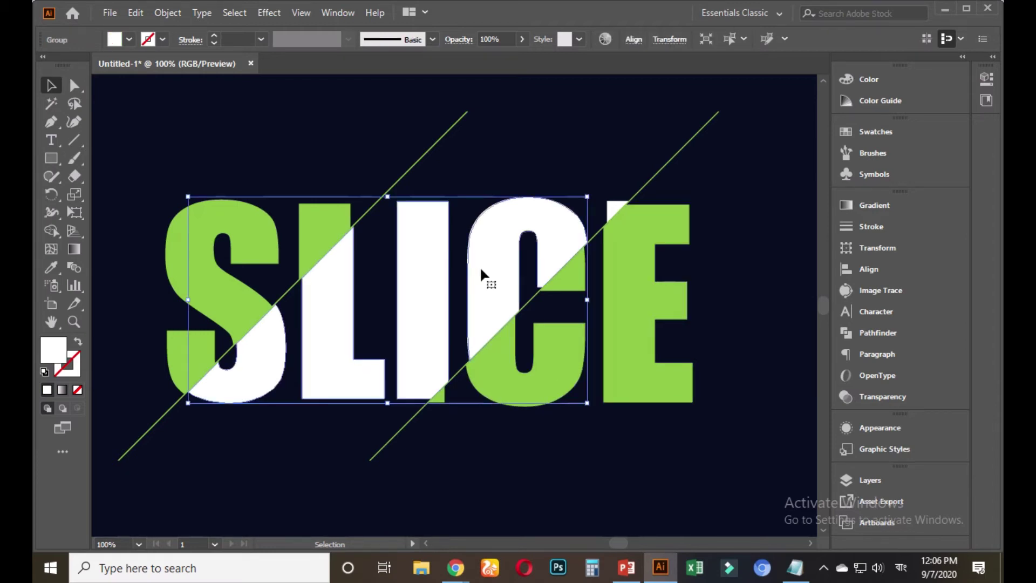
pyautogui.keyDown('shift'); pyautogui.click(617, 207); pyautogui.keyUp('shift')
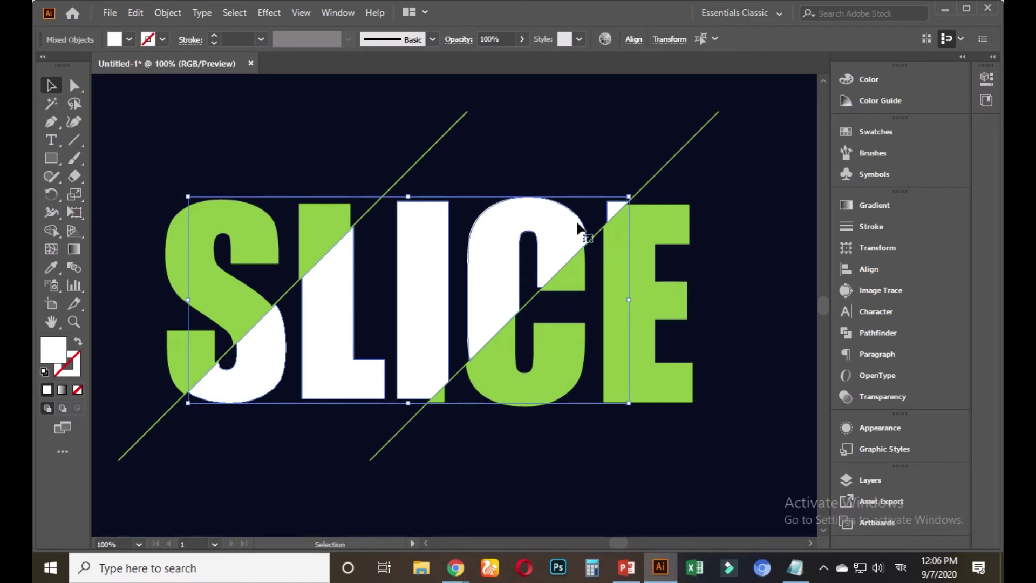
pyautogui.press('ctrl')
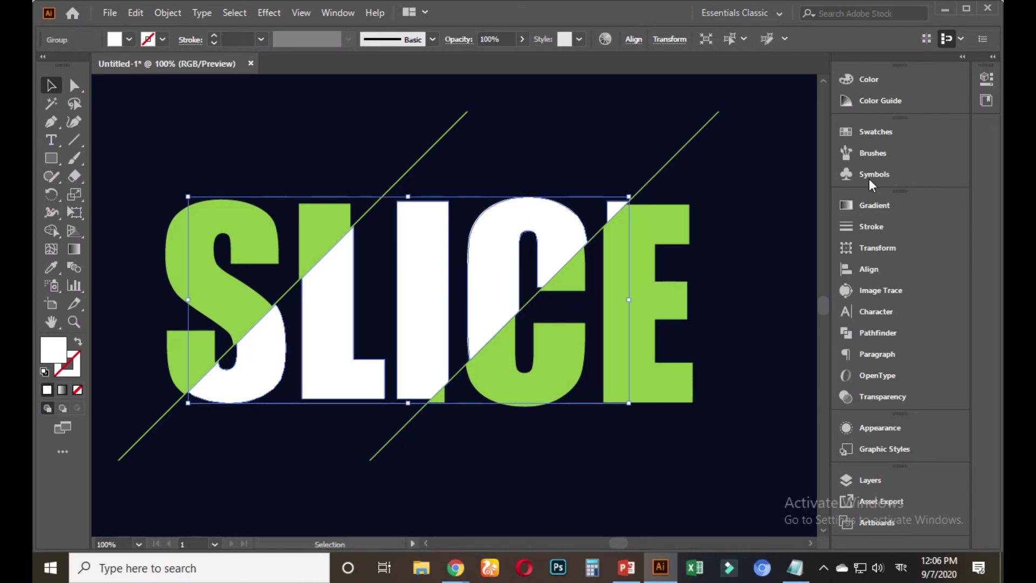
# Step: Try green, red, yellow, orange and beige swatch fills on the white letter group
pyautogui.click(872, 129)
pyautogui.click(700, 183)
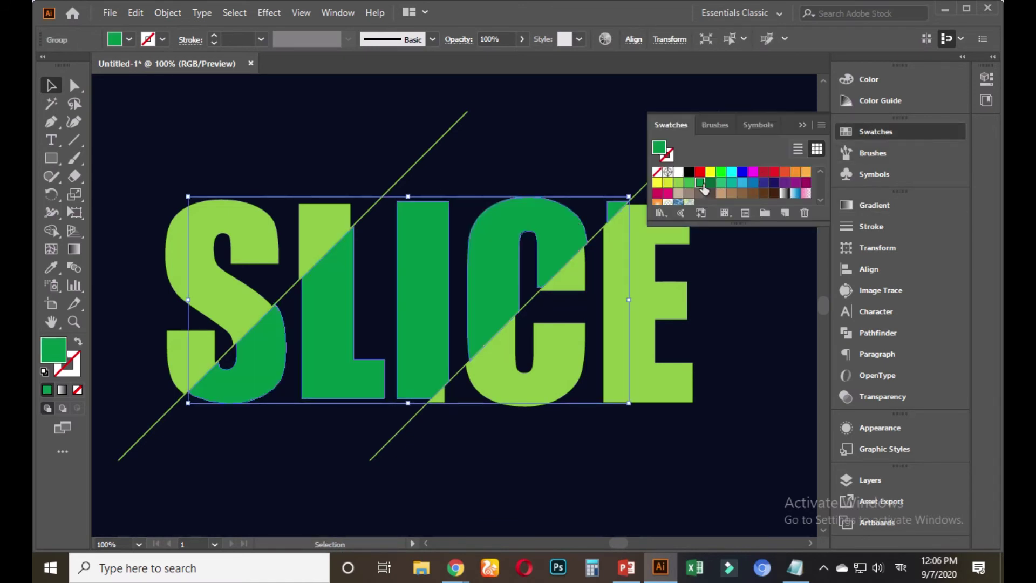
pyautogui.click(700, 172)
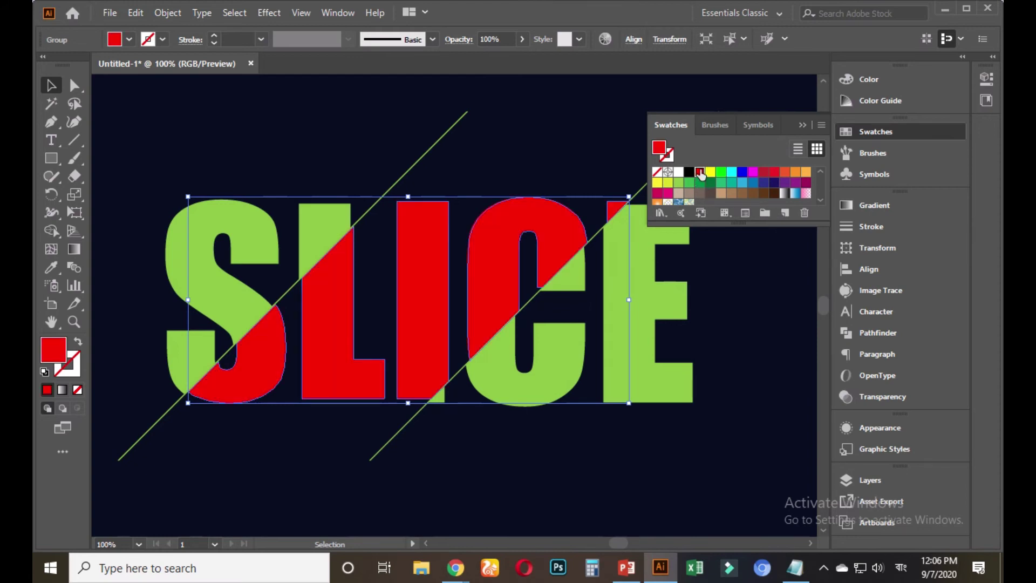
pyautogui.click(668, 182)
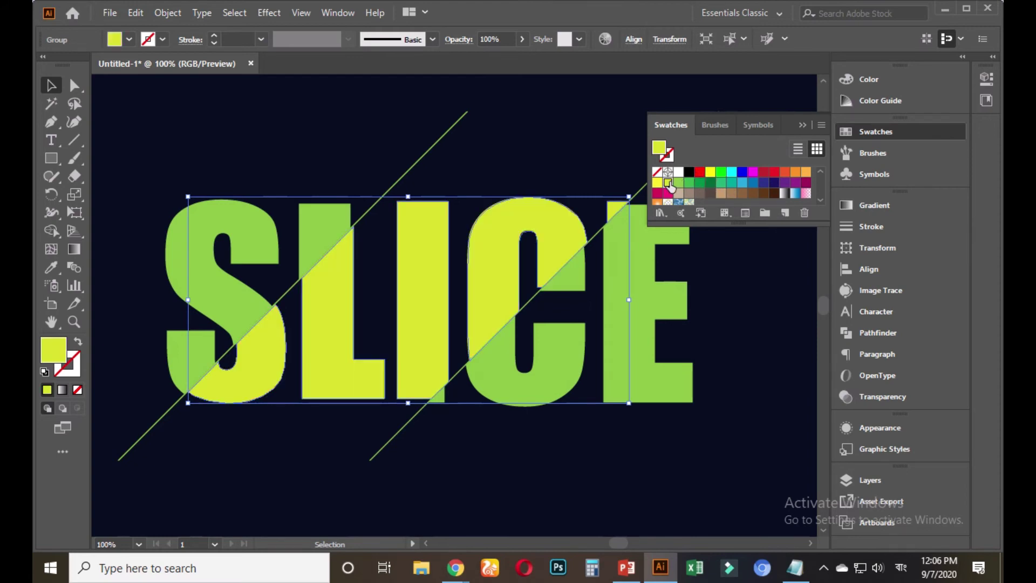
pyautogui.click(805, 172)
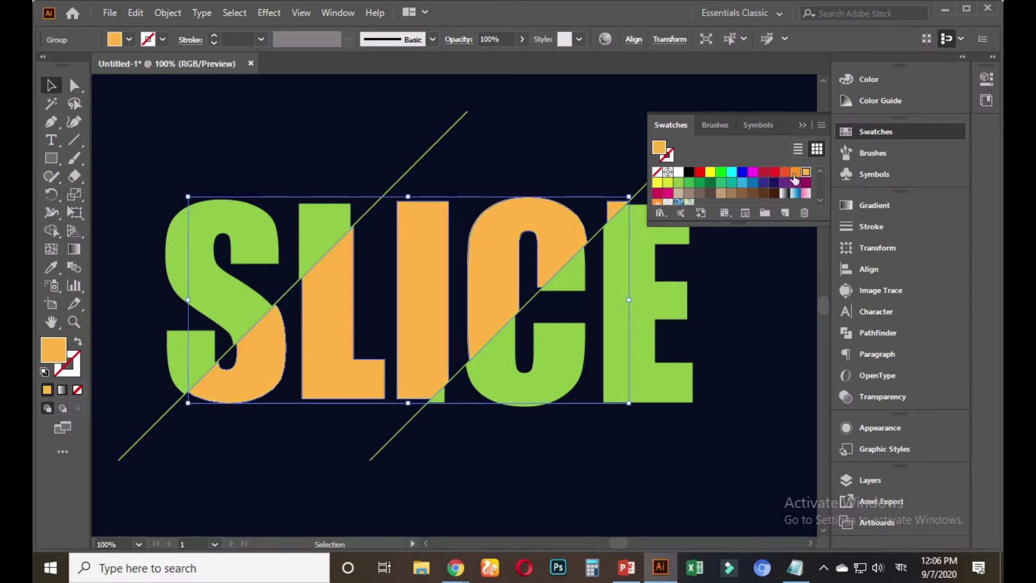
pyautogui.click(677, 194)
# Step: Fill the middle letter group with the lightest off-white swatch of the grey colour group and deselect it
pyautogui.scroll(-3, 723, 195)
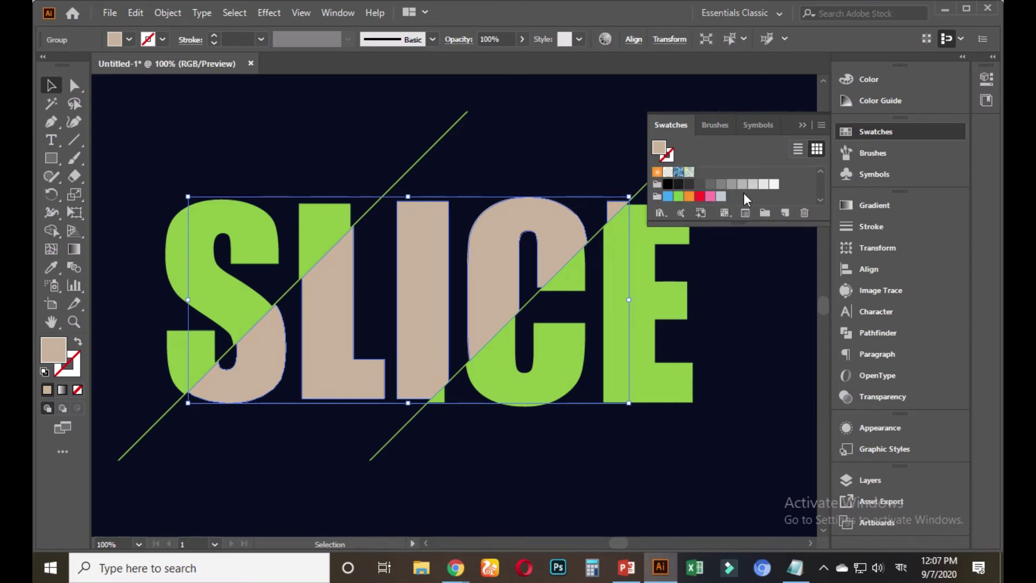
pyautogui.click(777, 185)
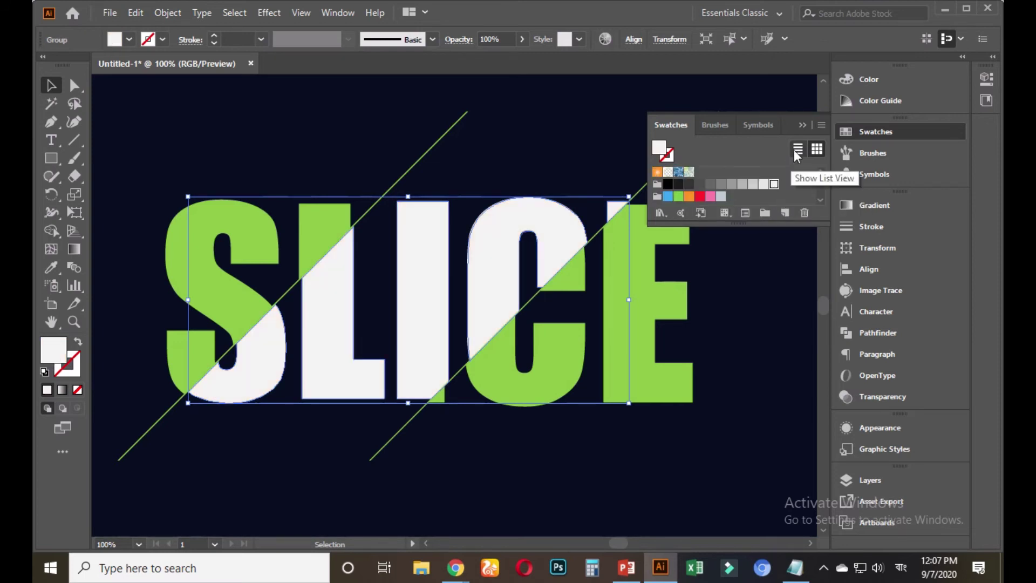
pyautogui.click(763, 185)
pyautogui.click(774, 185)
pyautogui.click(747, 281)
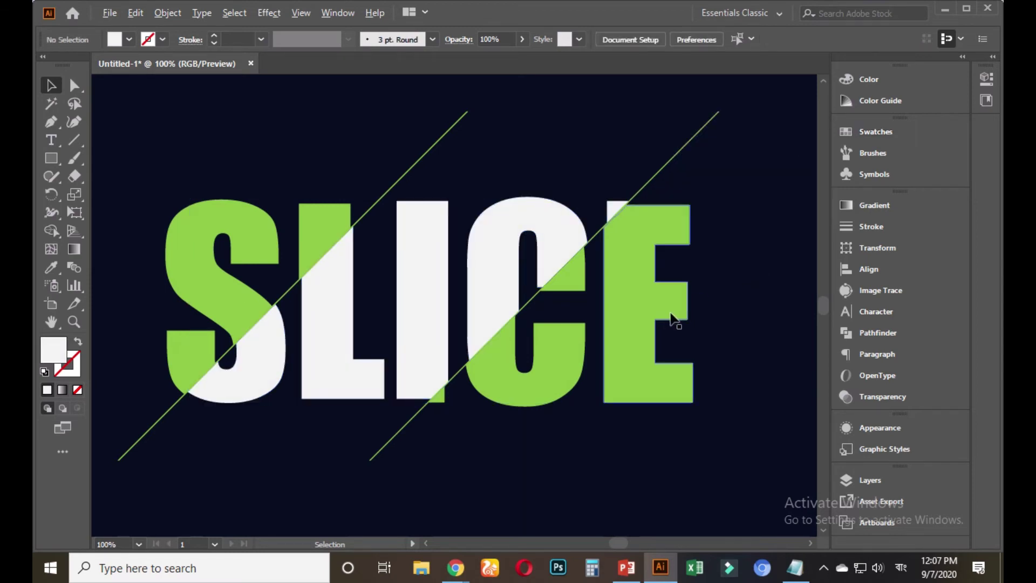
# Step: Switch the keyboard input language from Bangla to English
pyautogui.scroll(-5, 670, 319)
pyautogui.scroll(3, 594, 350)
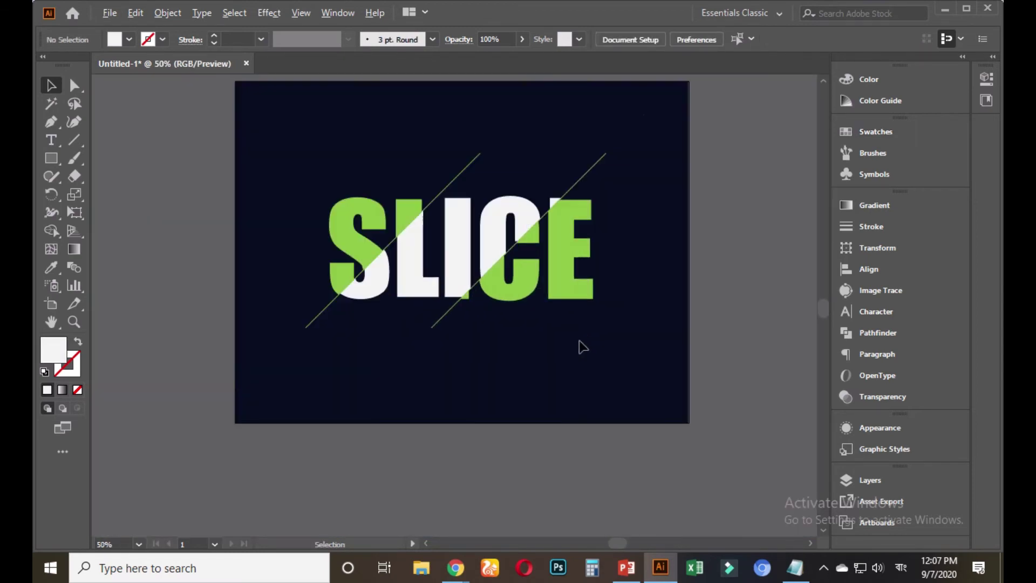
pyautogui.scroll(2, 539, 342)
pyautogui.scroll(-2, 545, 407)
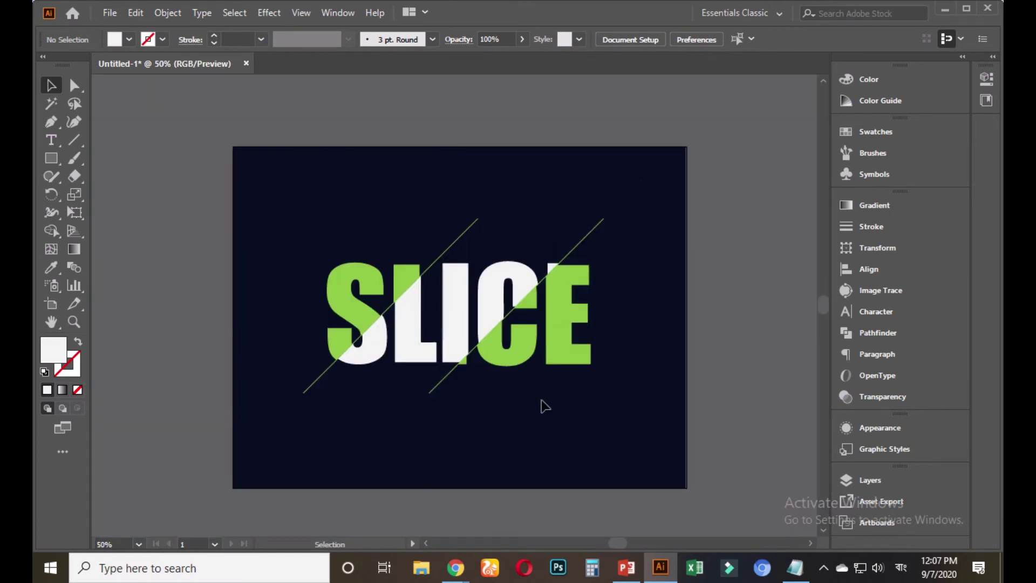
pyautogui.click(901, 567)
pyautogui.click(888, 438)
pyautogui.scroll(-2, 484, 318)
pyautogui.scroll(1, 458, 324)
pyautogui.scroll(3, 454, 328)
pyautogui.scroll(-1, 556, 442)
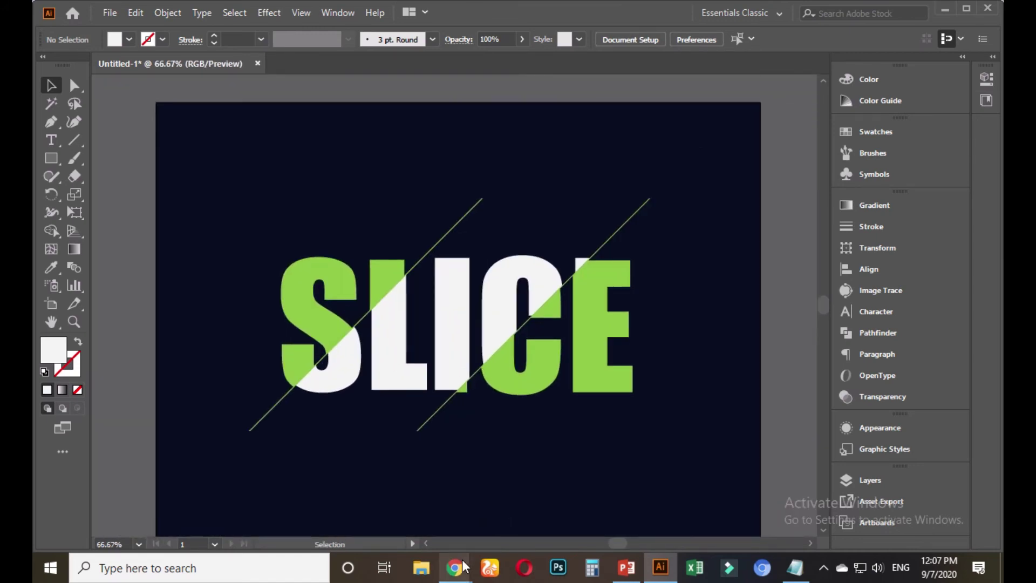
pyautogui.moveTo(465, 567)
pyautogui.moveTo(461, 542)
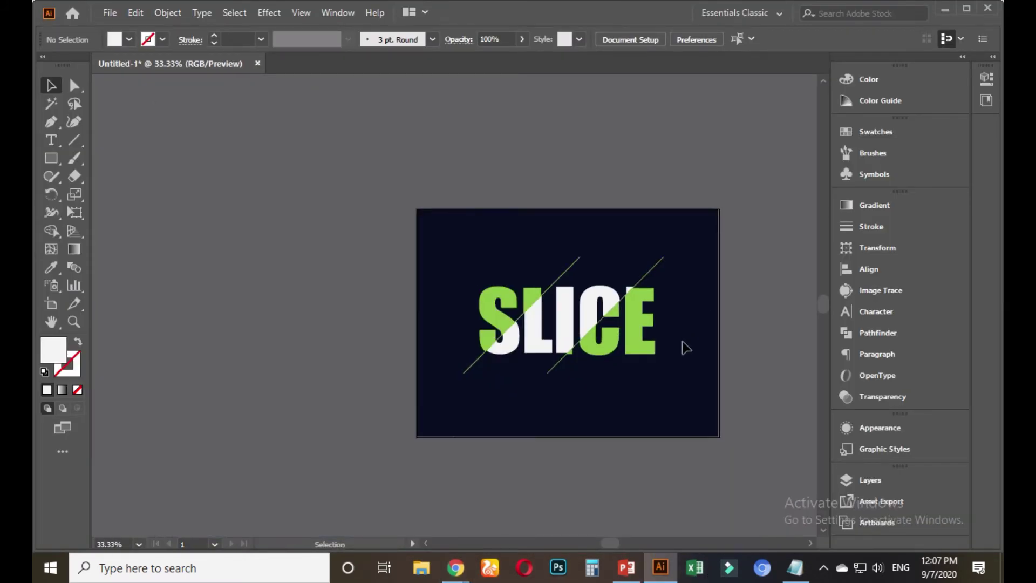
# Step: Place a "Lorem ipsum" text line in 50 pt Impact below the SLICE lettering and fill it with the green sampled from the S
pyautogui.moveTo(675, 332); pyautogui.dragTo(596, 259)
pyautogui.click(52, 140)
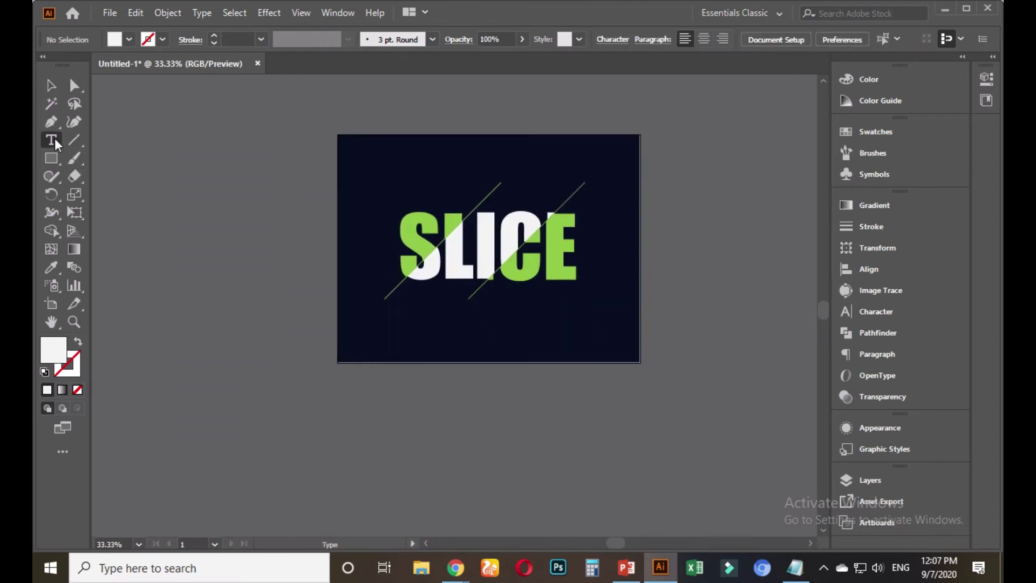
pyautogui.scroll(2, 439, 342)
pyautogui.click(419, 330)
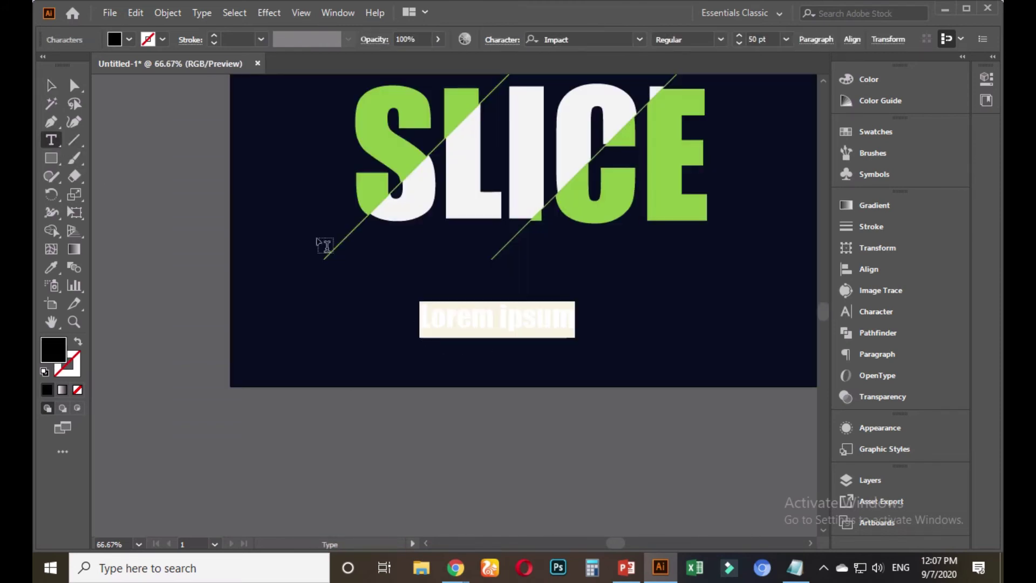
pyautogui.click(51, 85)
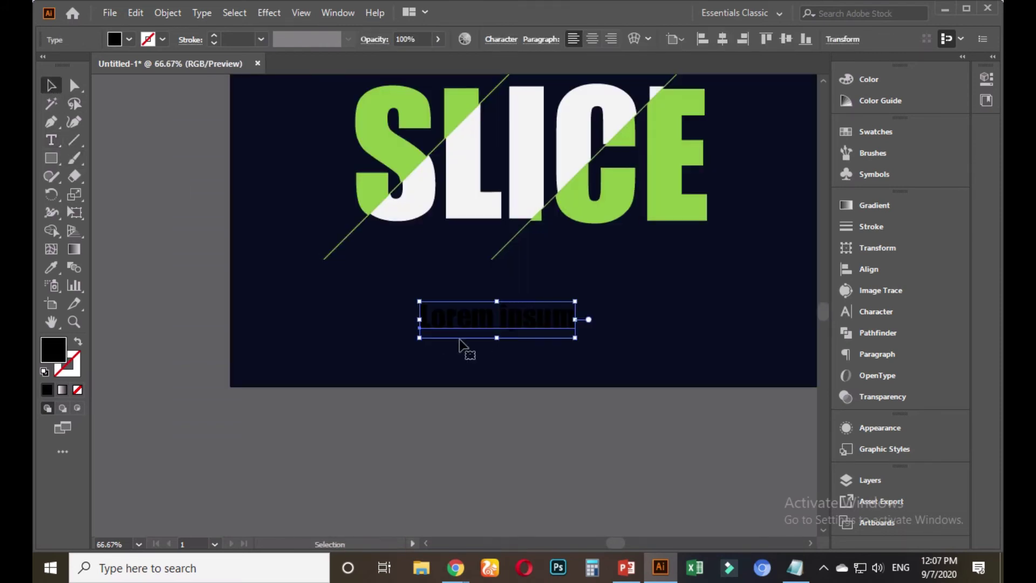
pyautogui.click(52, 268)
pyautogui.click(399, 124)
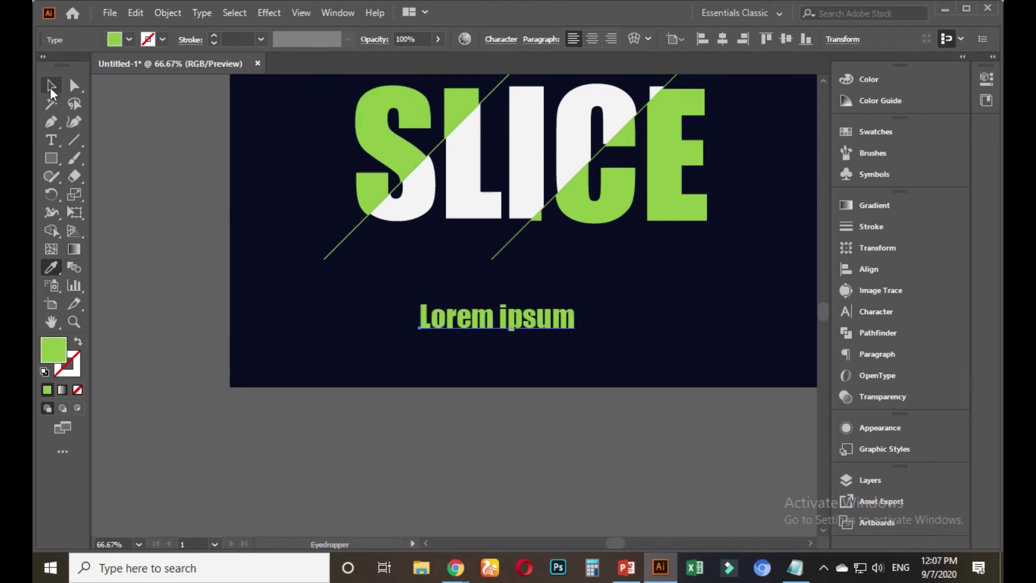
# Step: Move the "Lorem ipsum" line slightly down and to the left, and convert it to outlines
pyautogui.click(51, 86)
pyautogui.scroll(1, 515, 340)
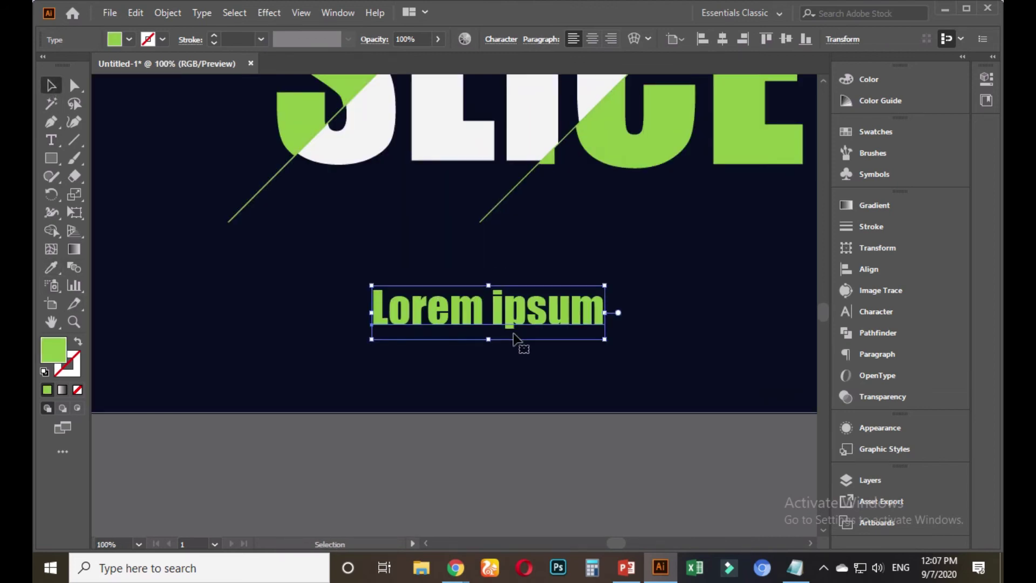
pyautogui.moveTo(522, 313); pyautogui.dragTo(499, 335)
pyautogui.rightClick(499, 334)
pyautogui.click(564, 124)
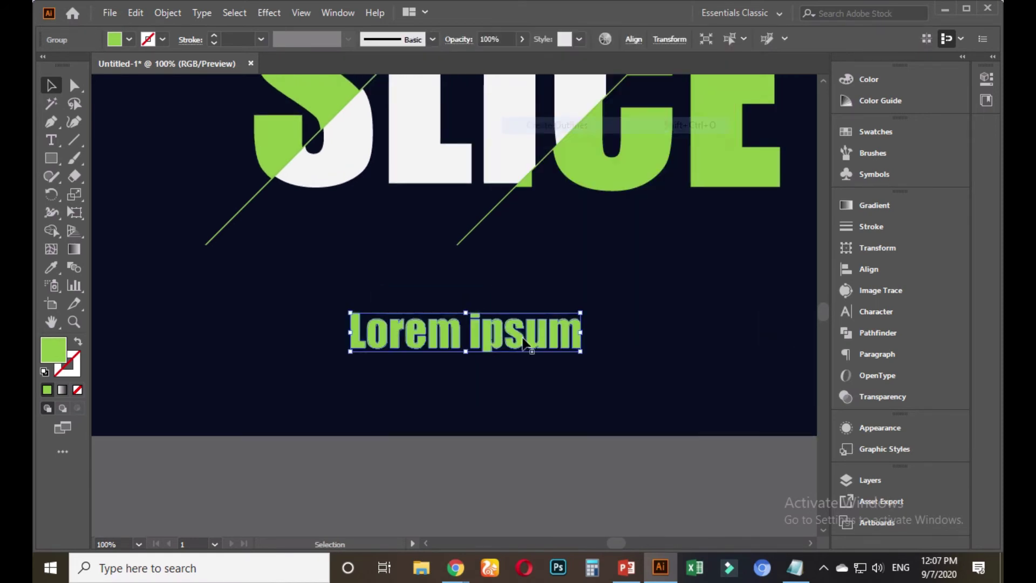
pyautogui.click(518, 466)
# Step: Draw a diagonal line across the "Lorem ipsum" lettering with a 1 pt stroke, and place a parallel copy across the second word
pyautogui.click(79, 139)
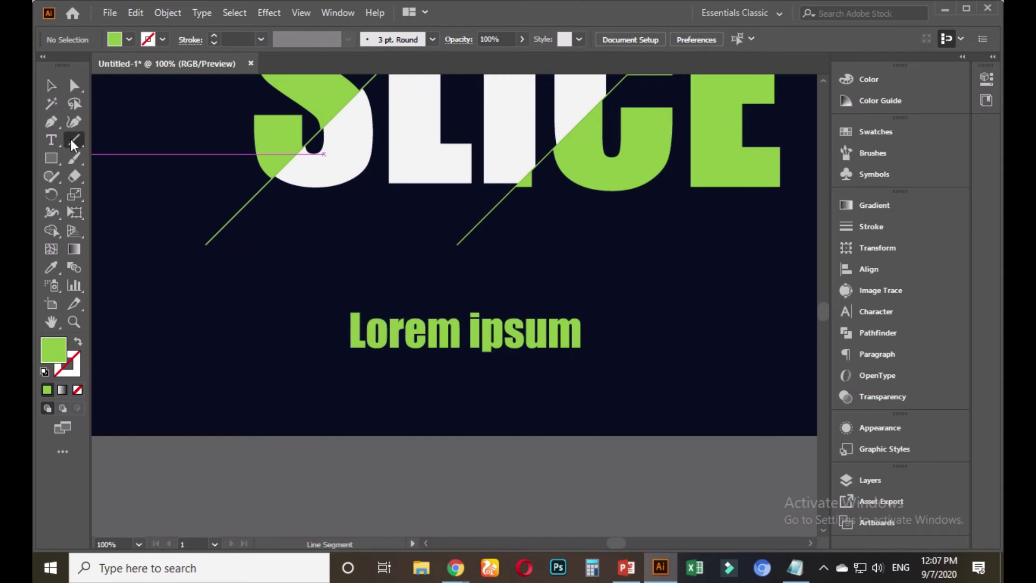
pyautogui.moveTo(474, 275); pyautogui.dragTo(345, 390)
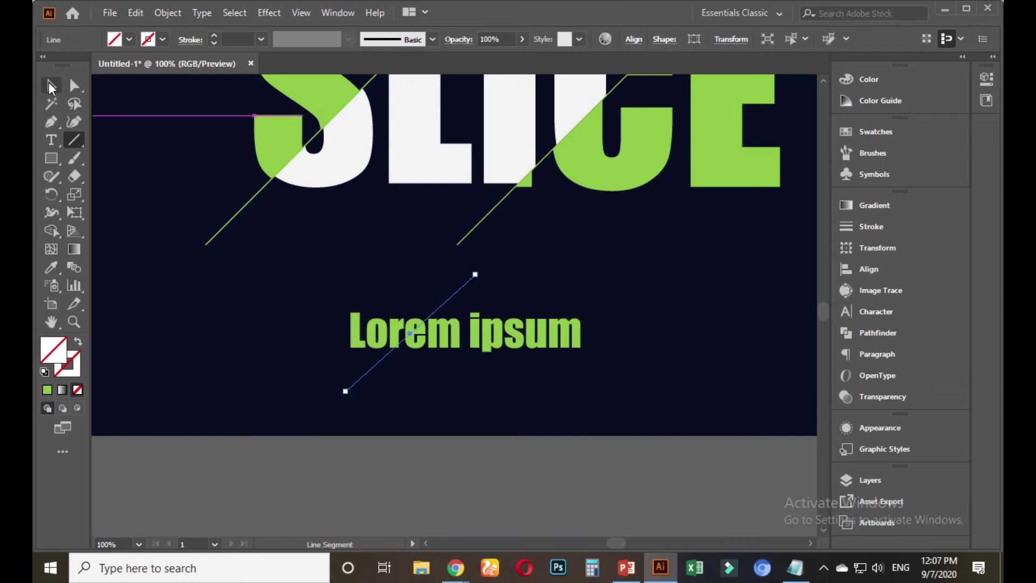
pyautogui.click(51, 86)
pyautogui.click(261, 39)
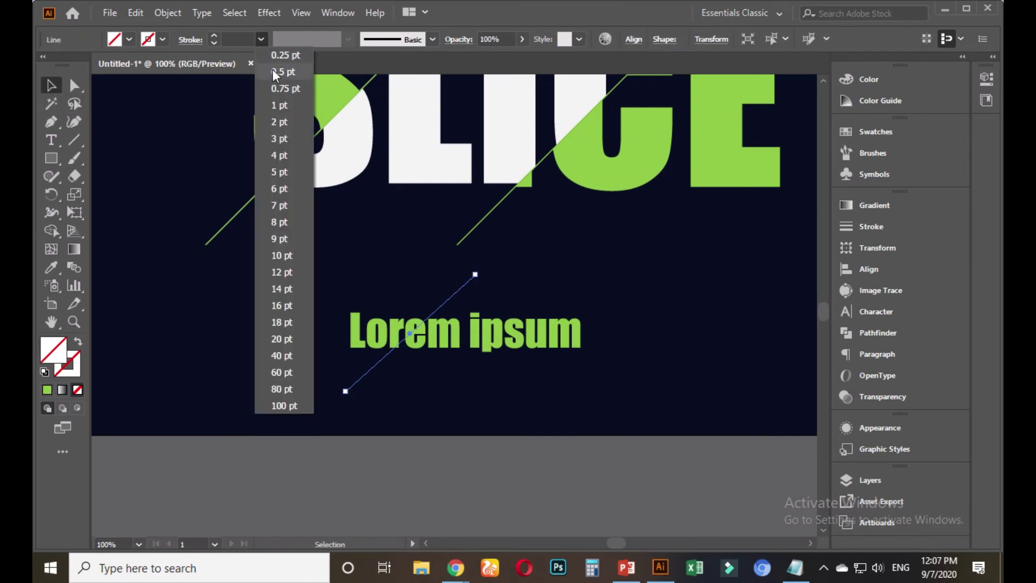
pyautogui.click(279, 107)
pyautogui.moveTo(455, 297); pyautogui.dragTo(556, 305)
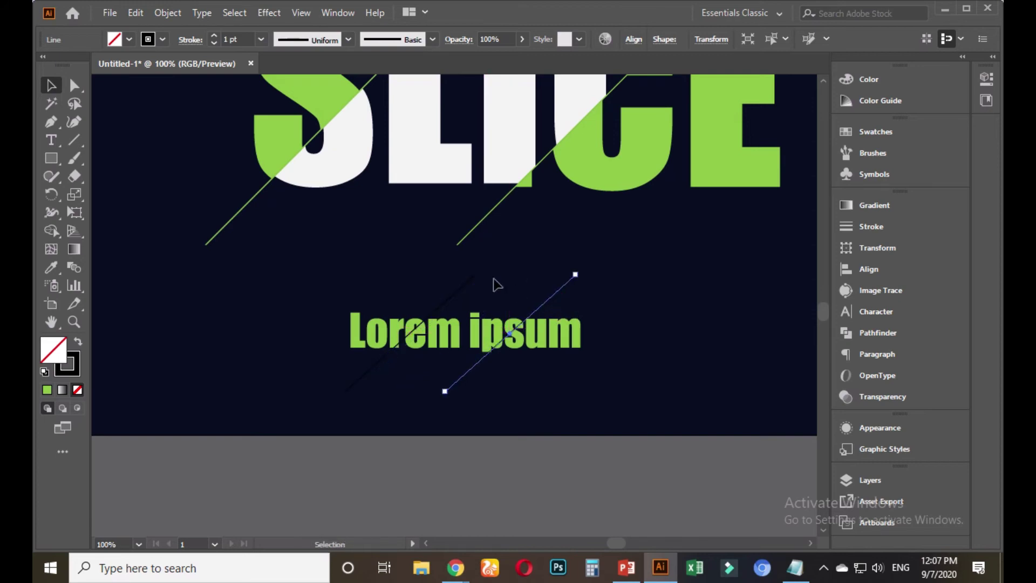
# Step: Copy the outlined "Lorem ipsum" text together with both diagonal lines to the clipboard and deselect them
pyautogui.moveTo(319, 275); pyautogui.dragTo(593, 389)
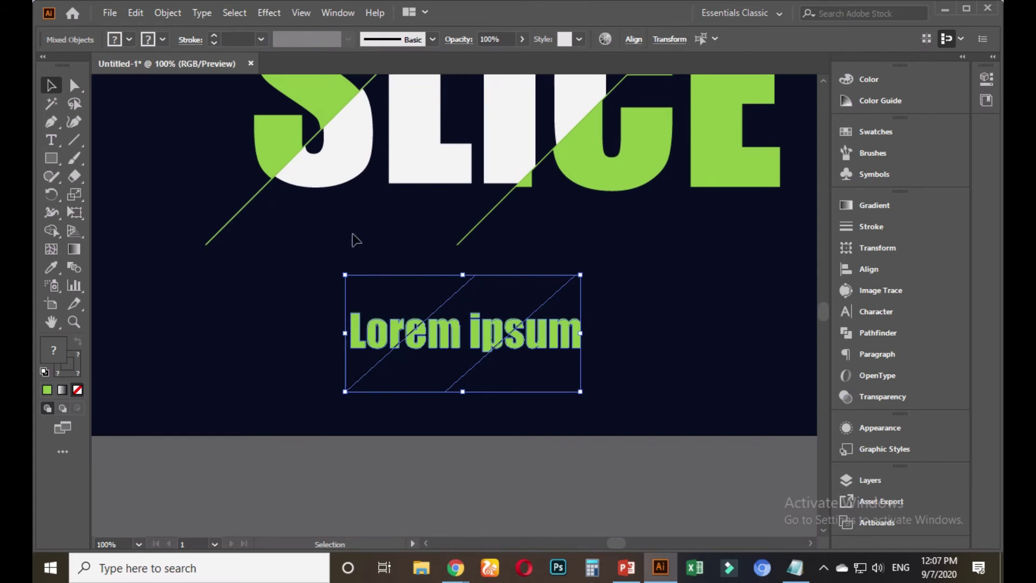
pyautogui.click(135, 12)
pyautogui.click(157, 86)
pyautogui.click(614, 315)
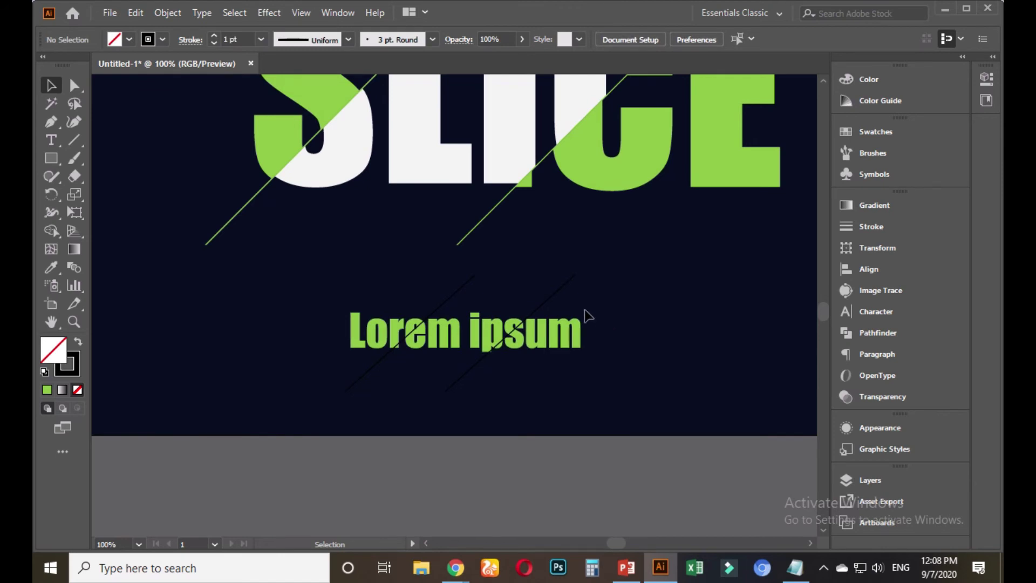
# Step: Expand the "Lorem ipsum" outlines and the two diagonal lines into filled shapes and deselect them
pyautogui.moveTo(331, 277); pyautogui.dragTo(605, 388)
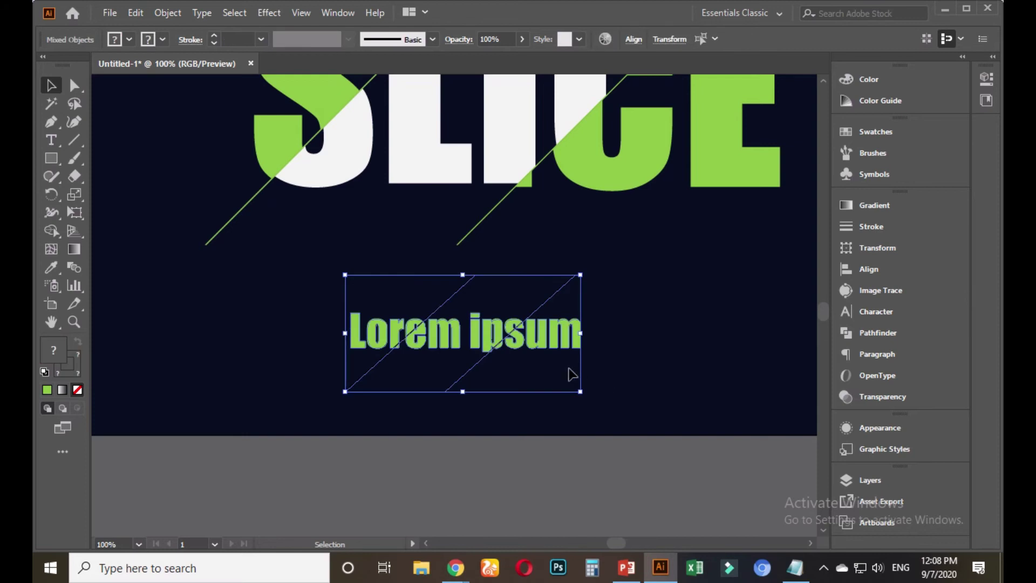
pyautogui.scroll(2, 546, 367)
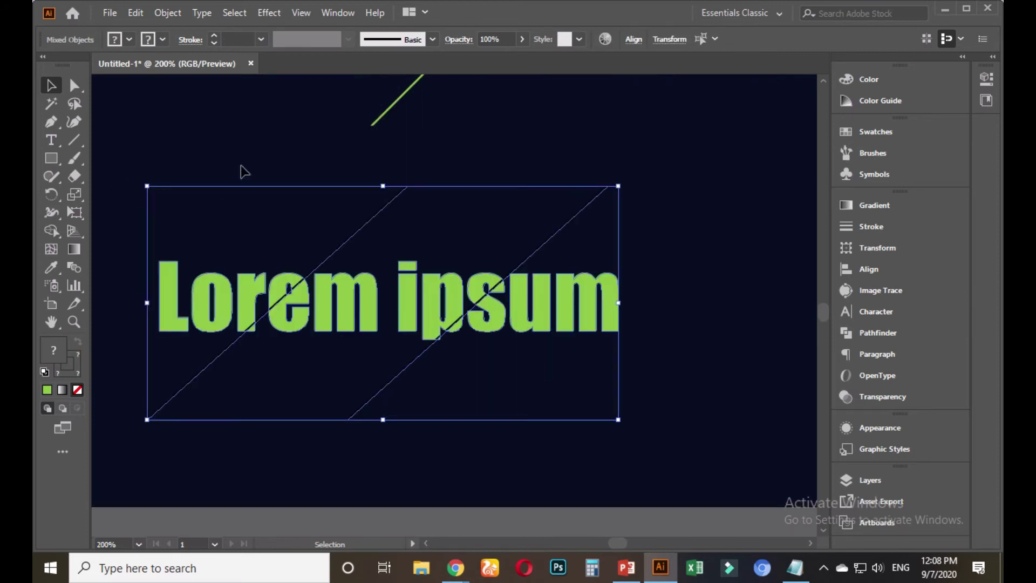
pyautogui.click(167, 12)
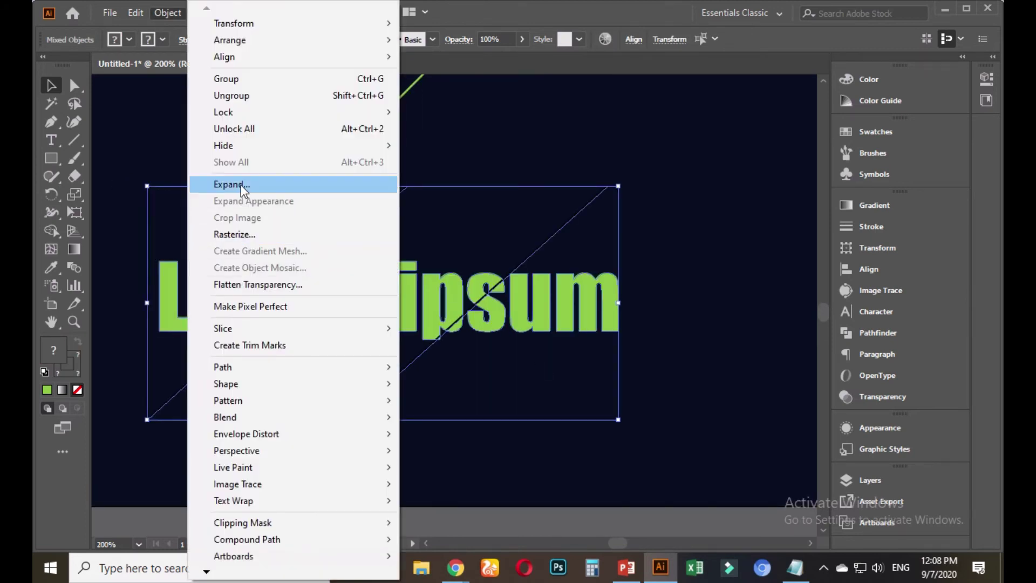
pyautogui.click(229, 185)
pyautogui.click(503, 370)
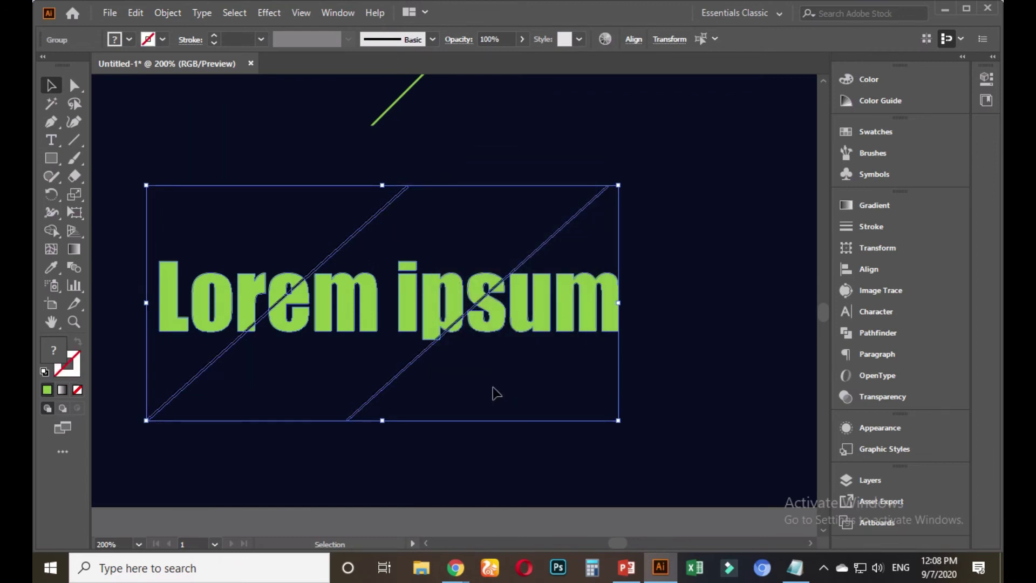
pyautogui.click(491, 384)
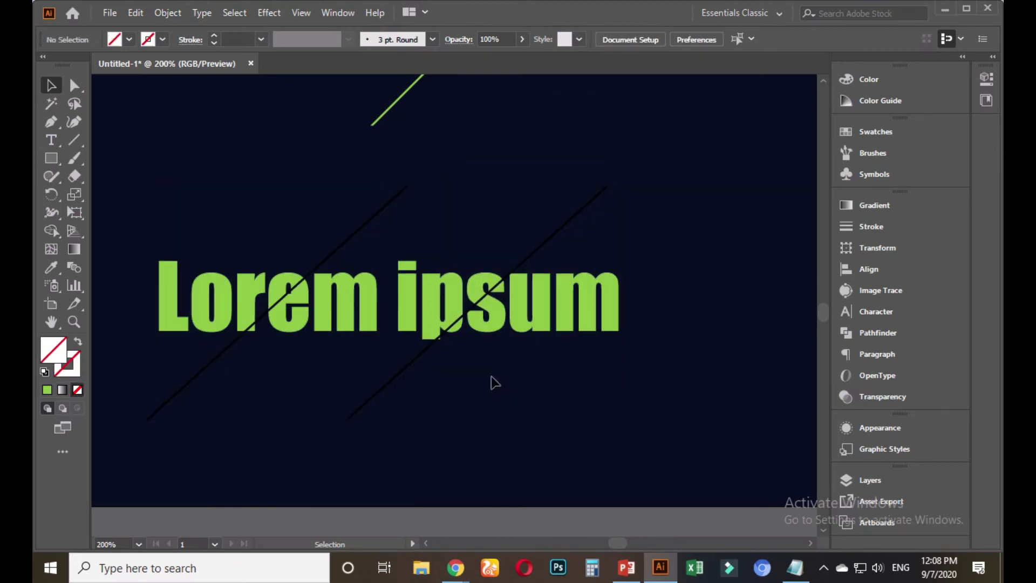
# Step: Try to remove the upper part of the first diagonal line from the selected lettering with the Shape Builder tool
pyautogui.click(344, 244)
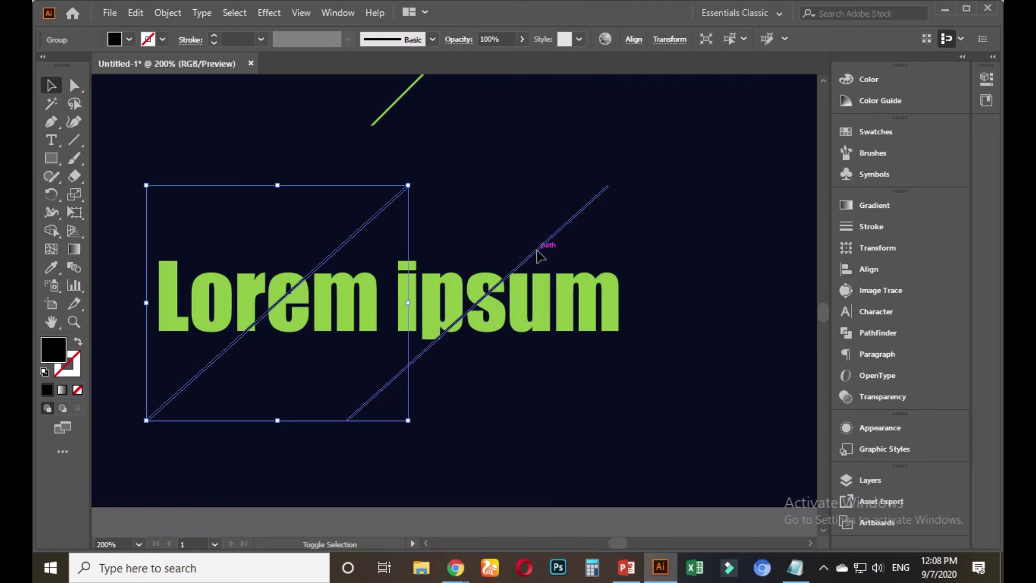
pyautogui.keyDown('shift'); pyautogui.click(539, 253); pyautogui.keyUp('shift')
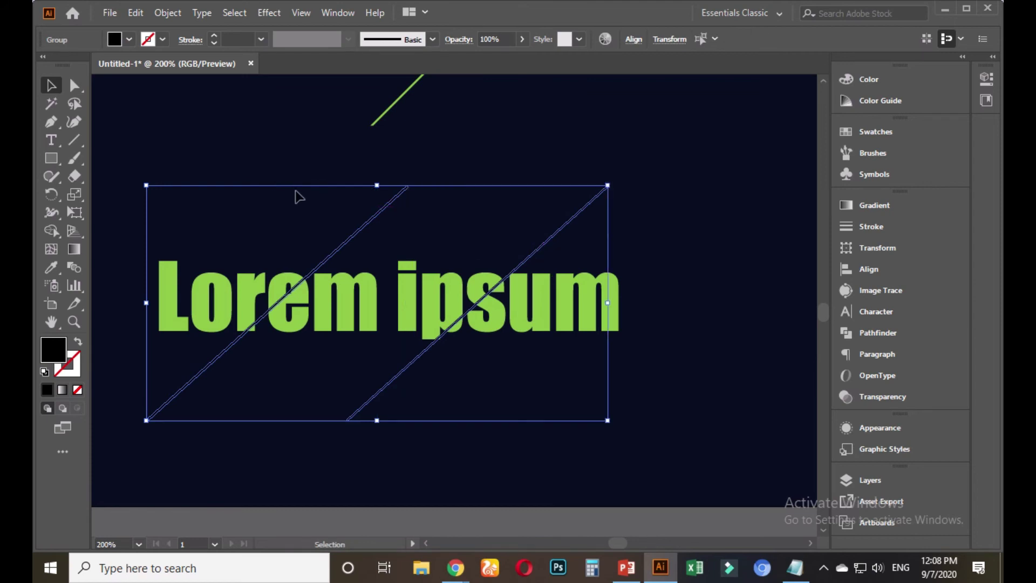
pyautogui.click(296, 194)
pyautogui.moveTo(178, 178); pyautogui.dragTo(610, 422)
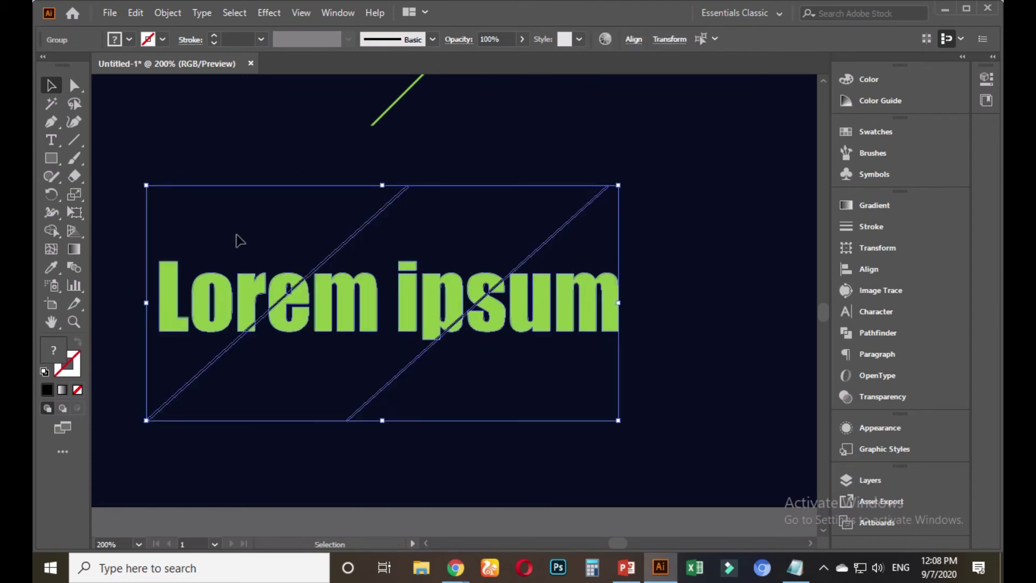
pyautogui.click(51, 231)
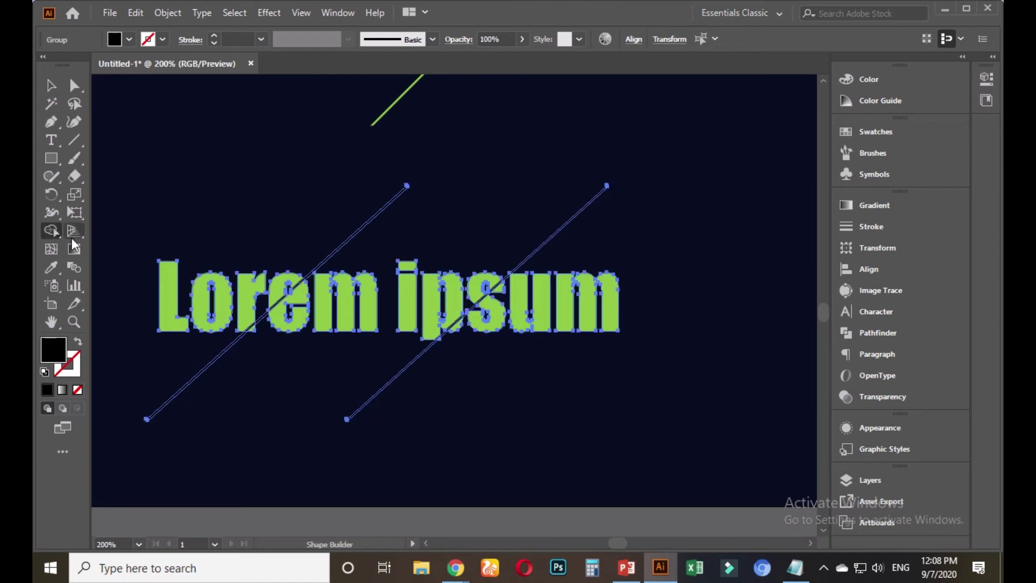
pyautogui.keyDown('alt'); pyautogui.click(345, 253); pyautogui.keyUp('alt')
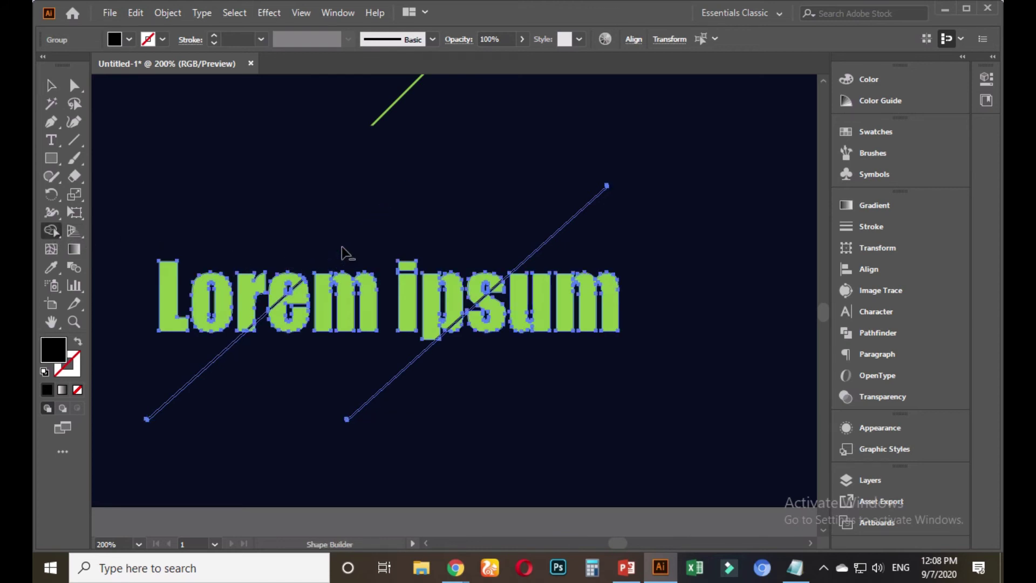
pyautogui.press('ctrl')
pyautogui.press('ctrl')
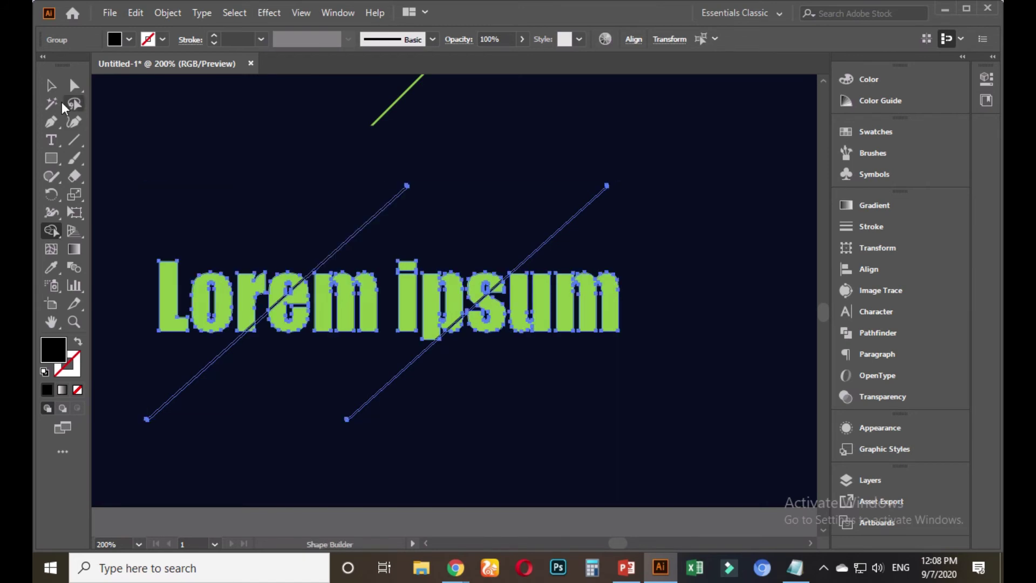
# Step: Divide the "Lorem ipsum" lettering along both diagonal lines with the Pathfinder
pyautogui.click(49, 86)
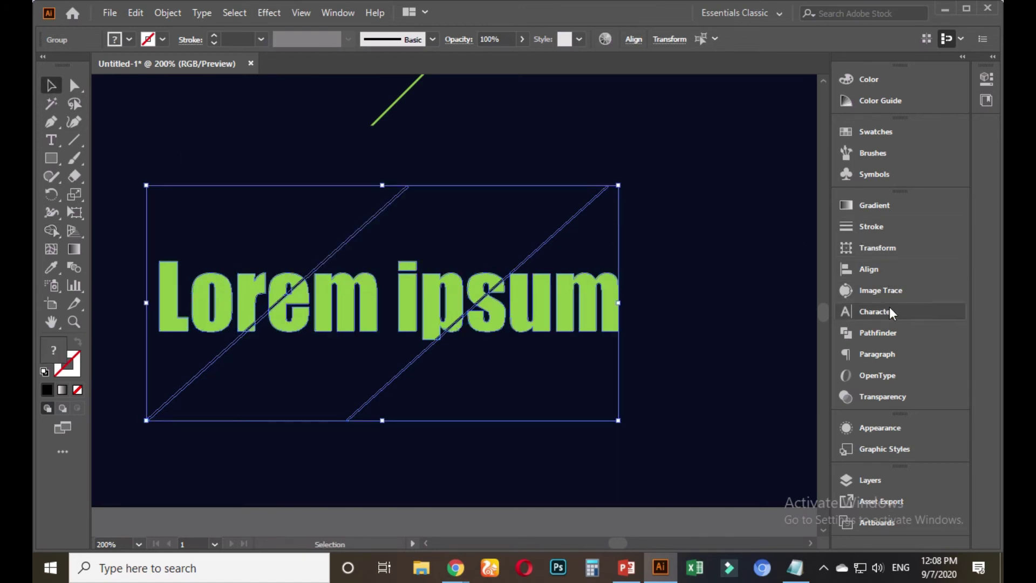
pyautogui.click(869, 332)
pyautogui.click(671, 279)
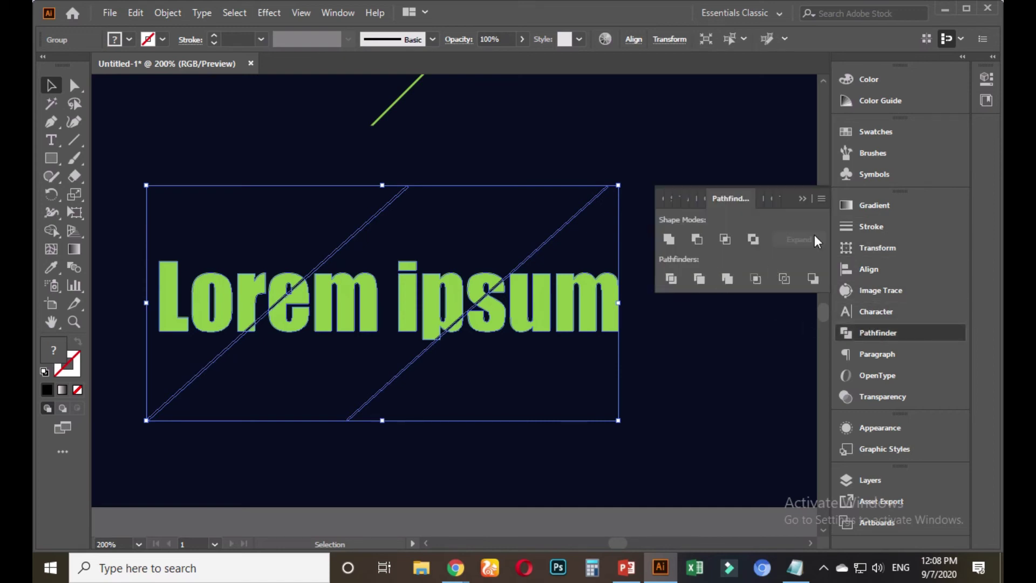
pyautogui.click(806, 200)
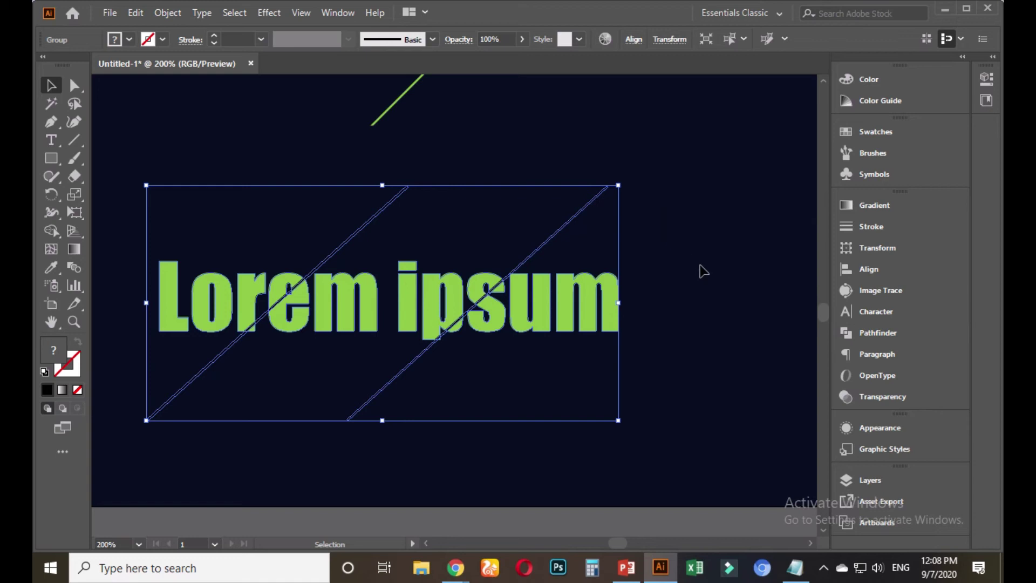
# Step: Expand the divided lettering's group in the layer structure and delete its second and third paths
pyautogui.click(869, 480)
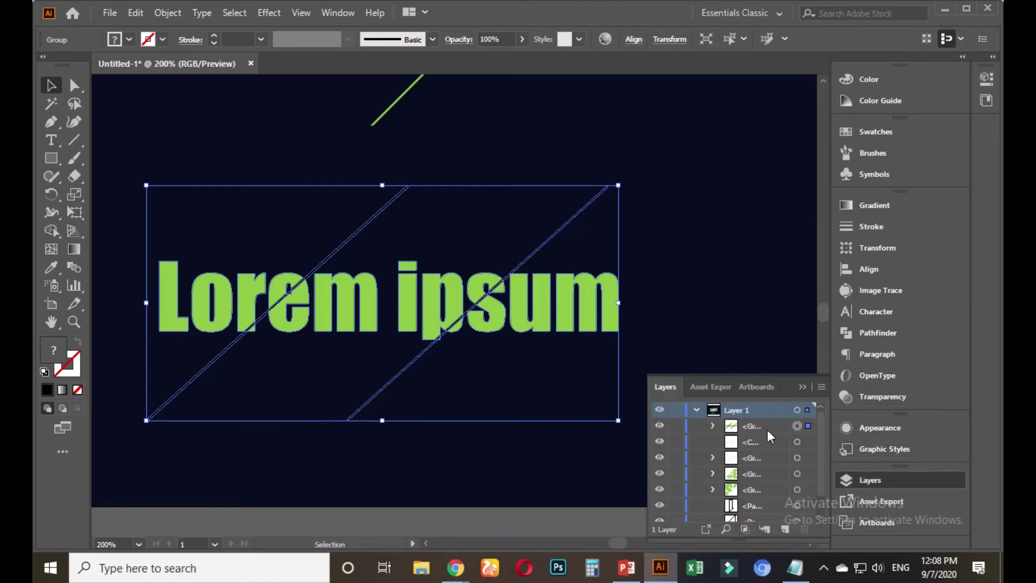
pyautogui.click(743, 431)
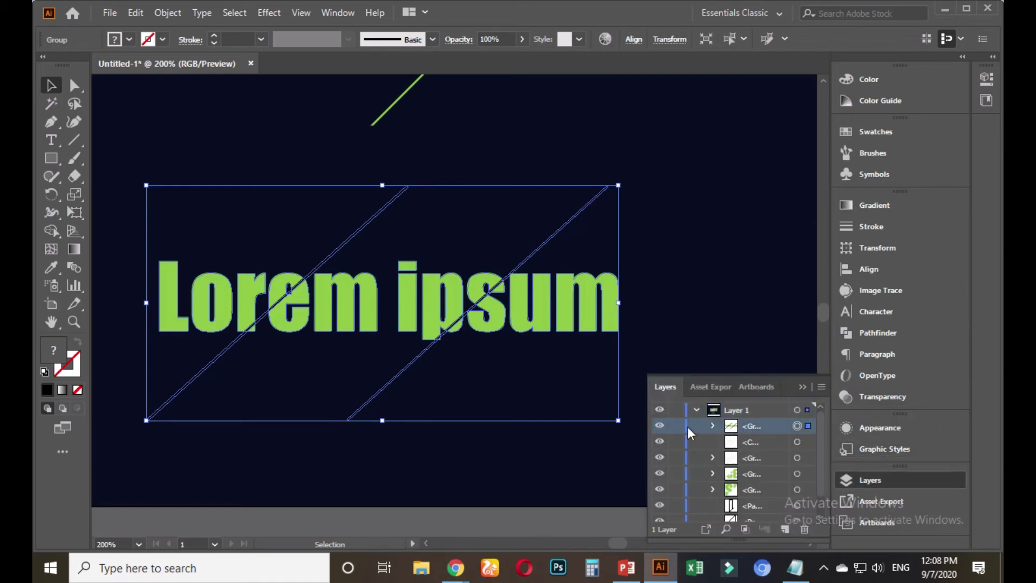
pyautogui.click(659, 426)
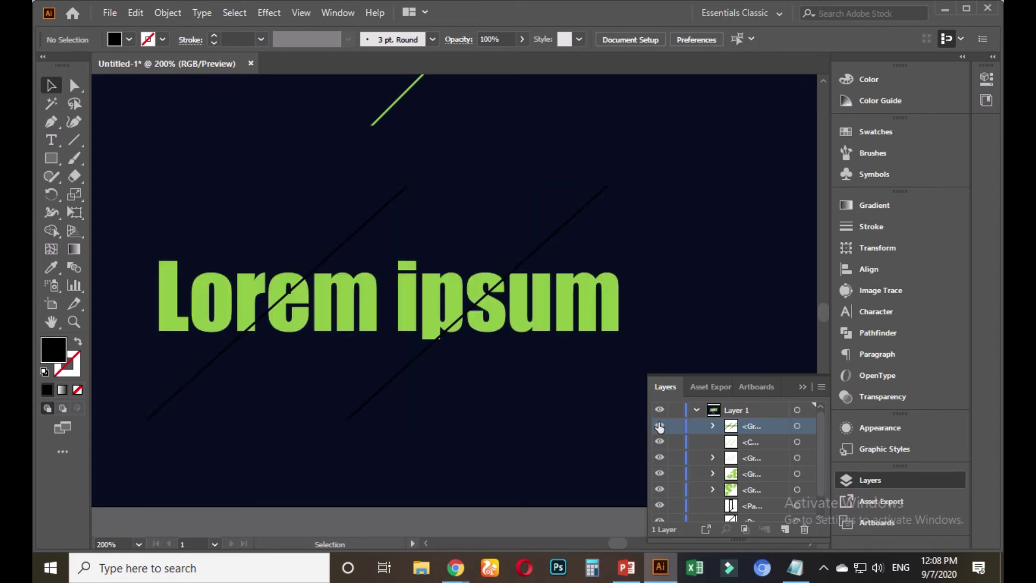
pyautogui.click(754, 443)
pyautogui.click(712, 426)
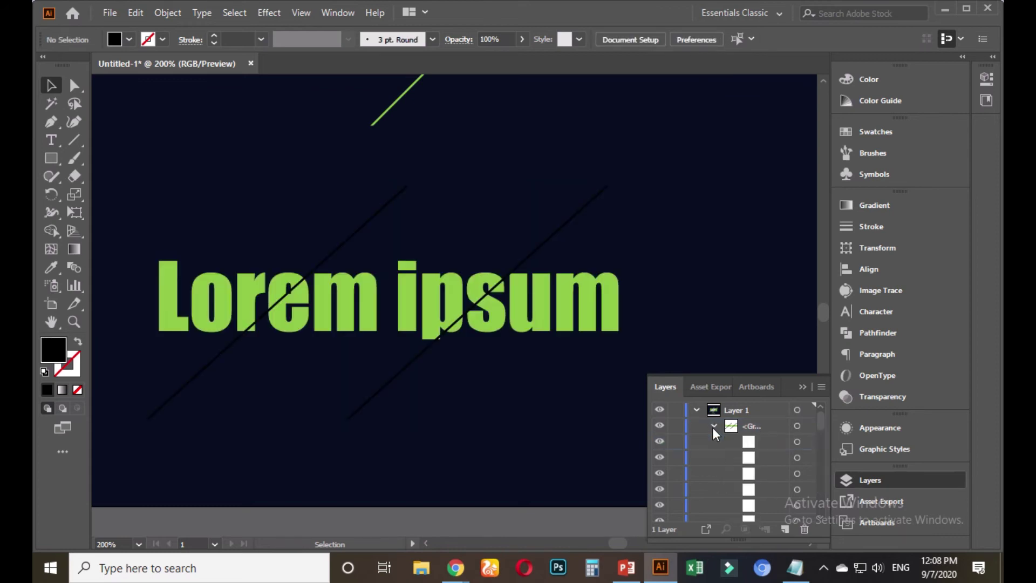
pyautogui.click(752, 458)
pyautogui.keyDown('shift'); pyautogui.click(756, 475); pyautogui.keyUp('shift')
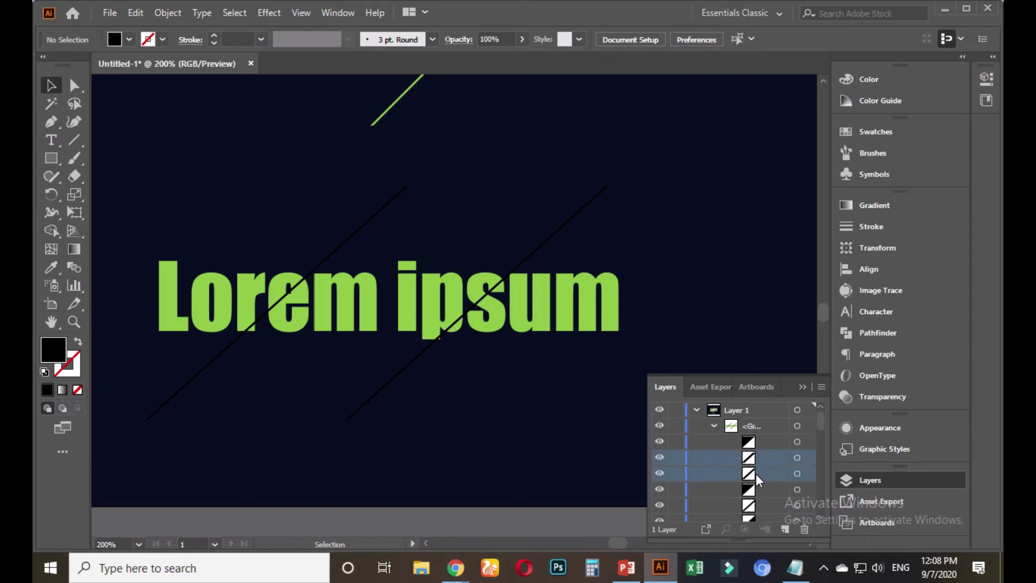
pyautogui.click(804, 529)
# Step: Delete the black segments of the second diagonal line that extend below and above the "ipsum" letters
pyautogui.scroll(-2, 778, 475)
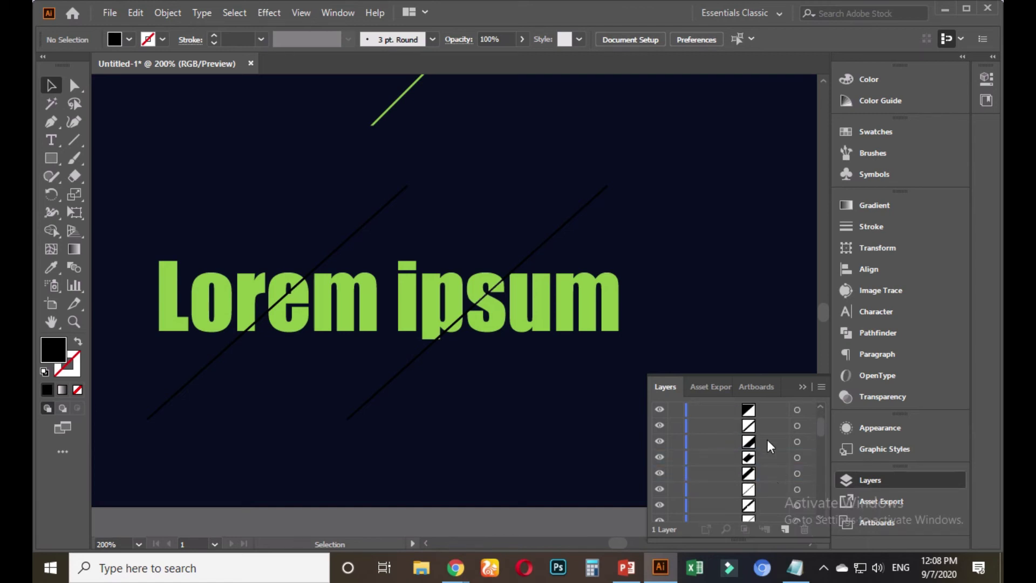
pyautogui.click(763, 474)
pyautogui.click(803, 526)
pyautogui.click(770, 491)
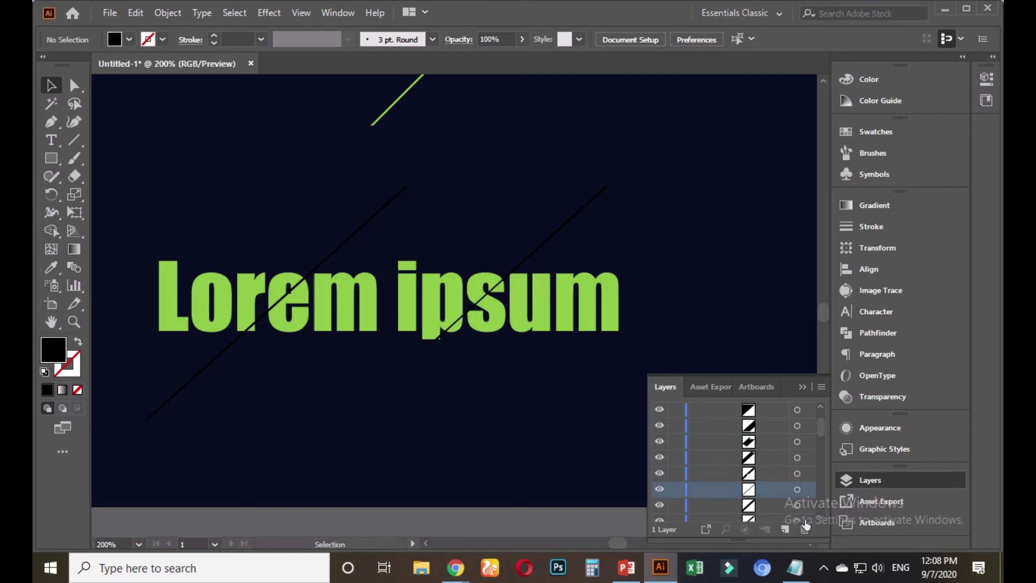
pyautogui.click(804, 529)
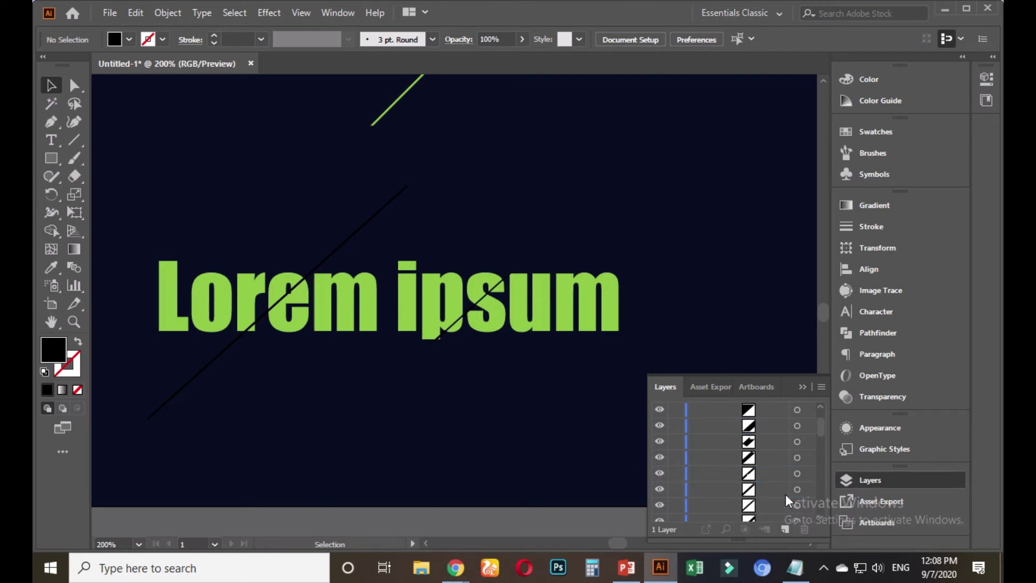
# Step: Delete the remaining black segments of the first diagonal line that lie outside the "Lorem" letters
pyautogui.scroll(-2, 785, 487)
pyautogui.click(762, 488)
pyautogui.press('Delete')
pyautogui.scroll(2, 763, 491)
pyautogui.click(763, 504)
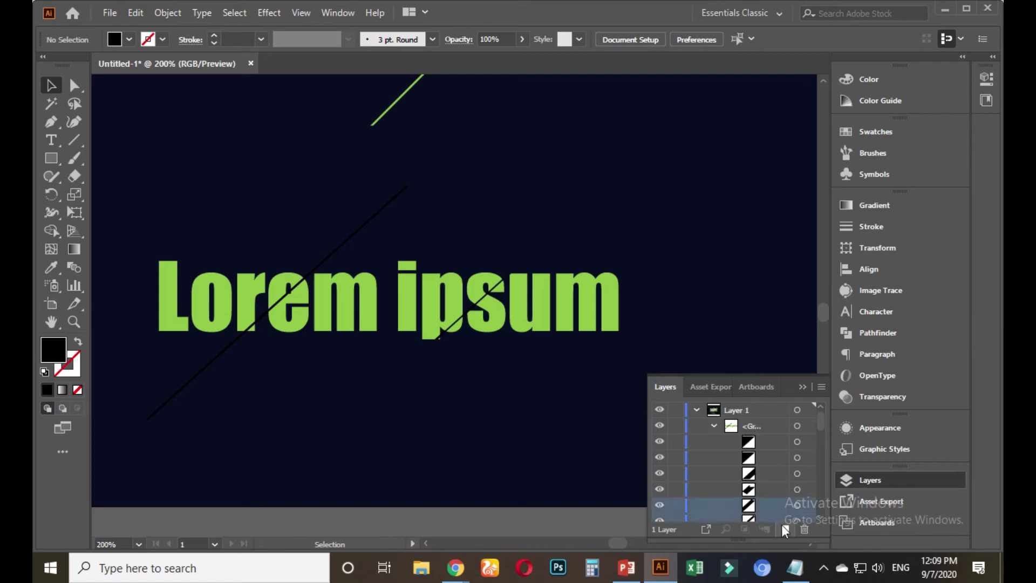
pyautogui.click(804, 530)
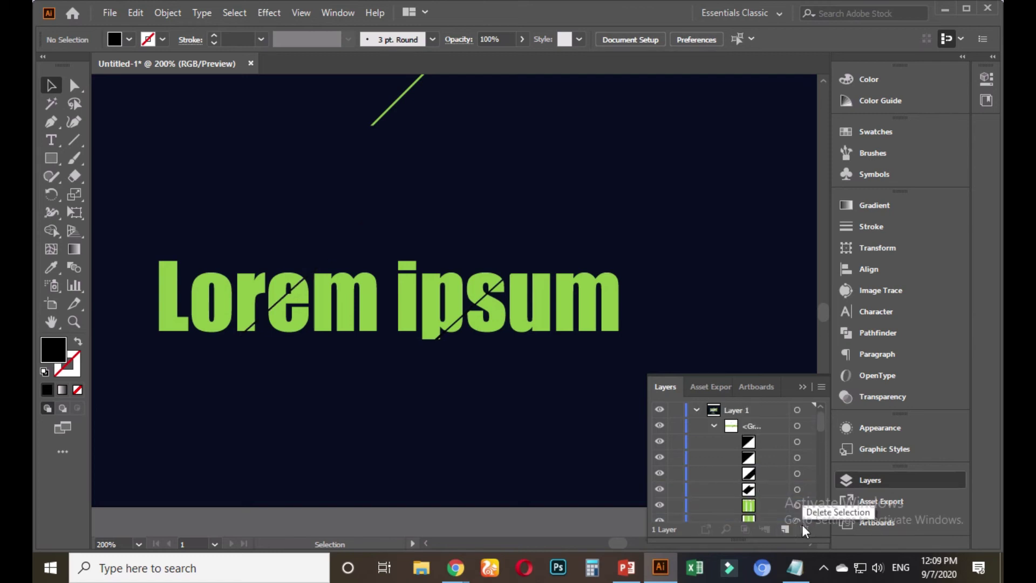
pyautogui.click(802, 387)
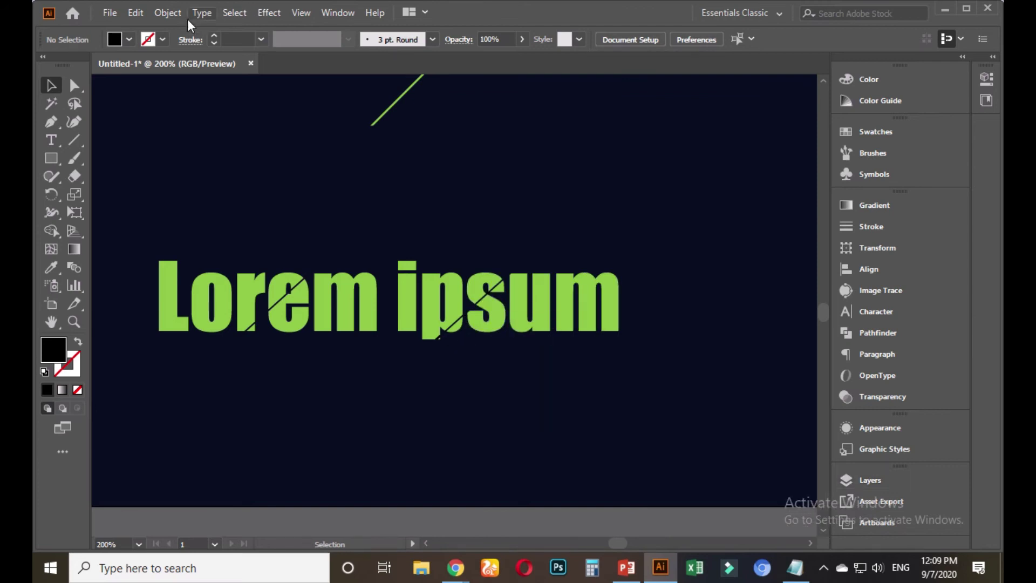
# Step: Paste the copied "Lorem ipsum" outlines and diagonal lines in front of the divided lettering
pyautogui.click(136, 12)
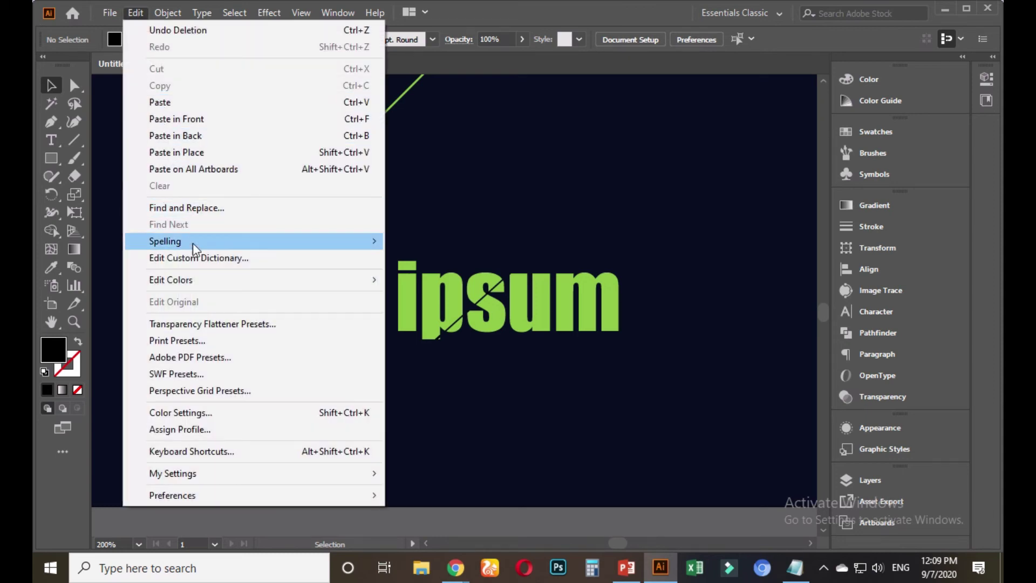
pyautogui.click(185, 119)
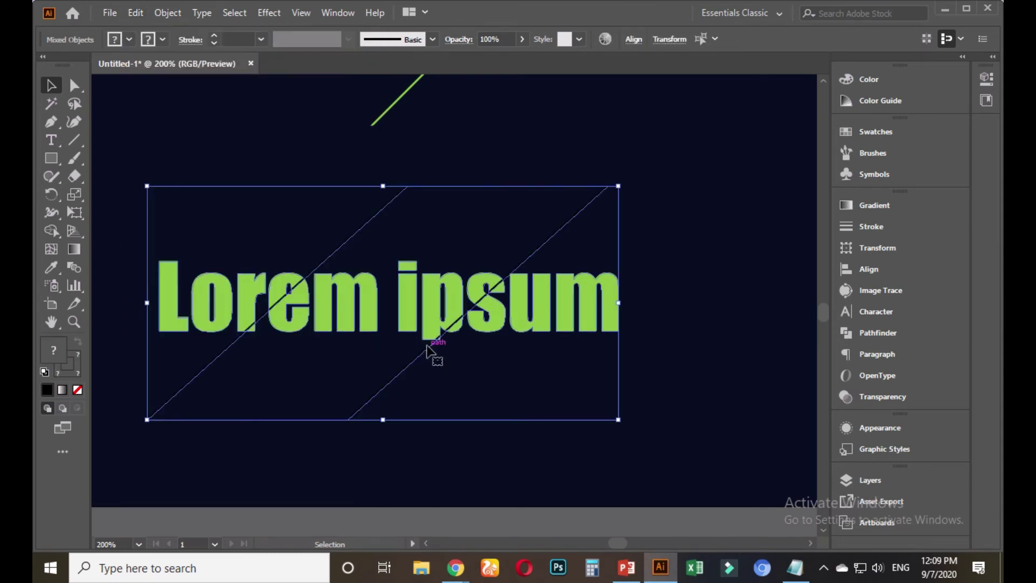
pyautogui.rightClick(429, 287)
pyautogui.click(726, 316)
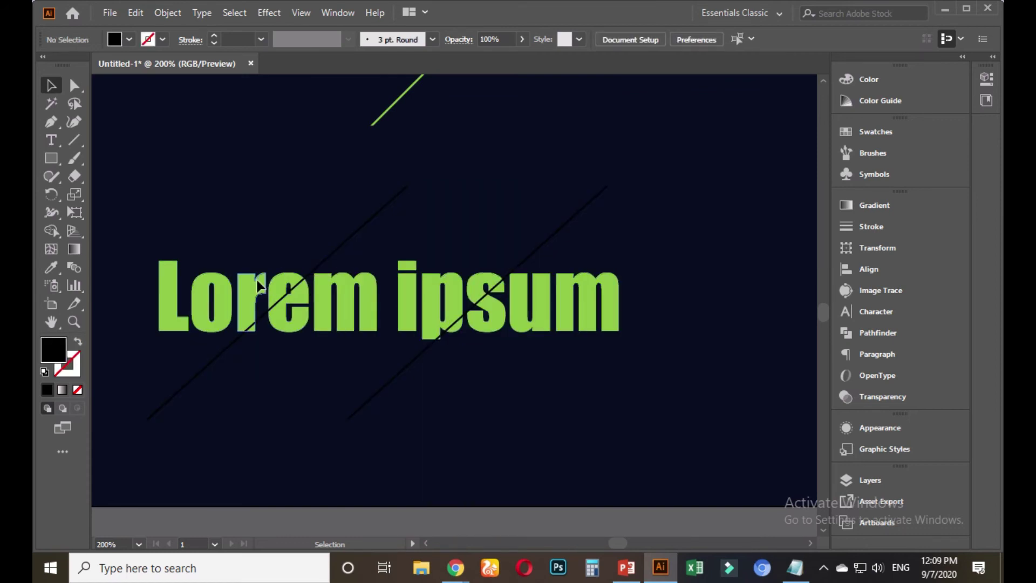
pyautogui.click(259, 286)
pyautogui.click(268, 296)
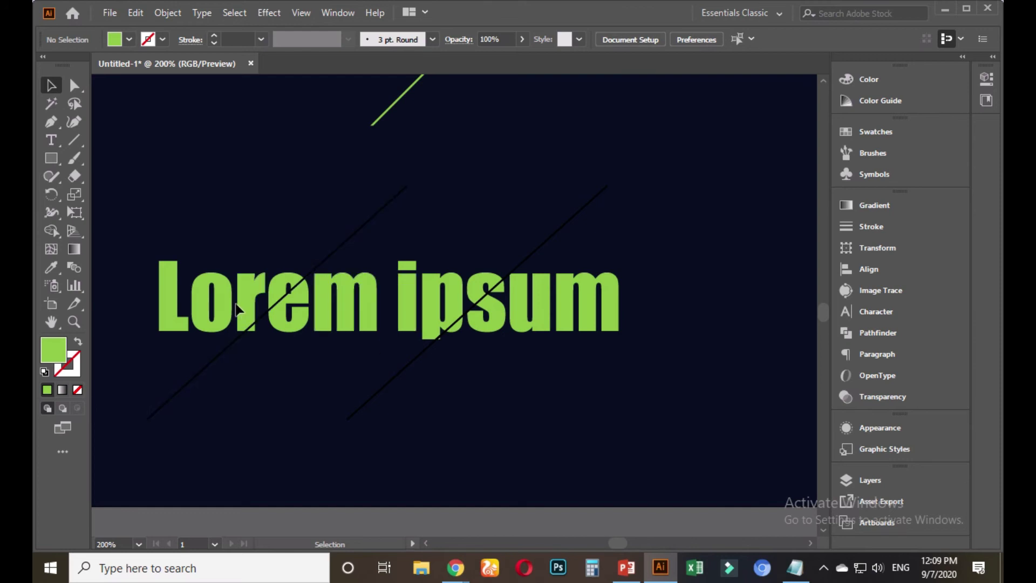
pyautogui.click(247, 310)
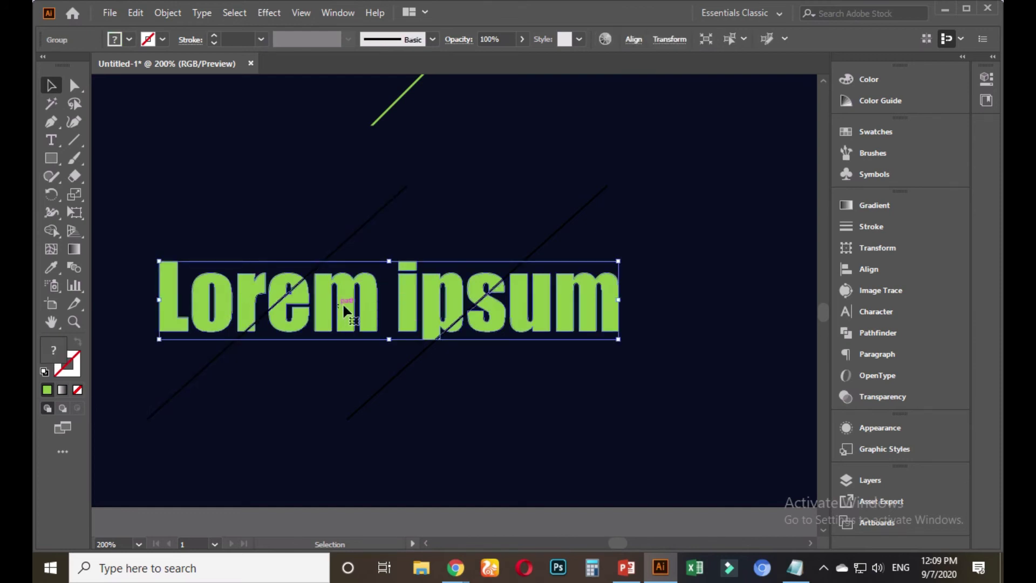
# Step: Delete the green "Lorem ipsum" lettering together with both black diagonal lines, leaving the SLICE artwork
pyautogui.click(432, 237)
pyautogui.scroll(-5, 433, 239)
pyautogui.moveTo(465, 268); pyautogui.dragTo(298, 323)
pyautogui.press('Delete')
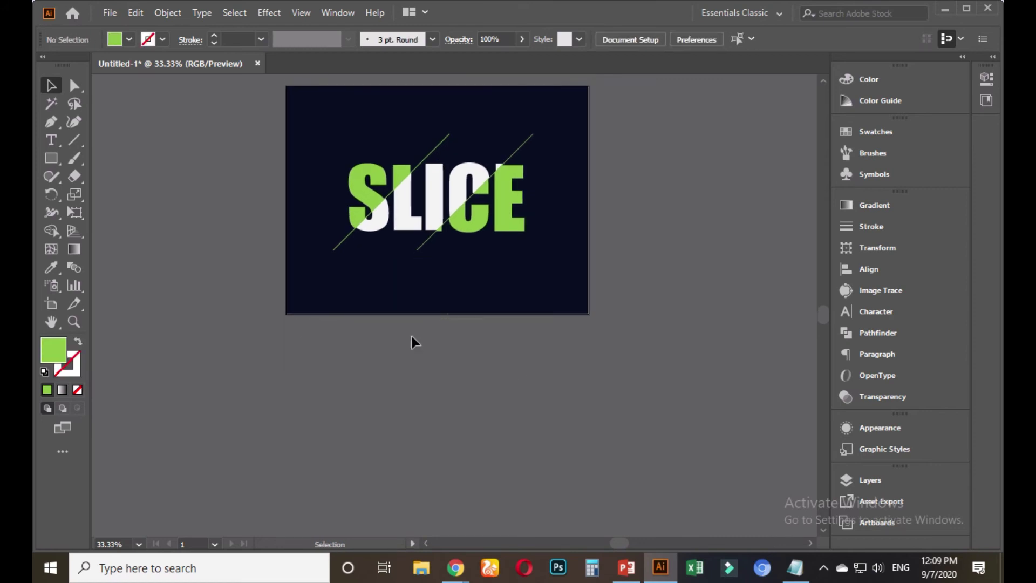
# Step: Switch to the Google Meet call in Chrome and stop presenting the screen
pyautogui.moveTo(455, 566)
pyautogui.click(403, 502)
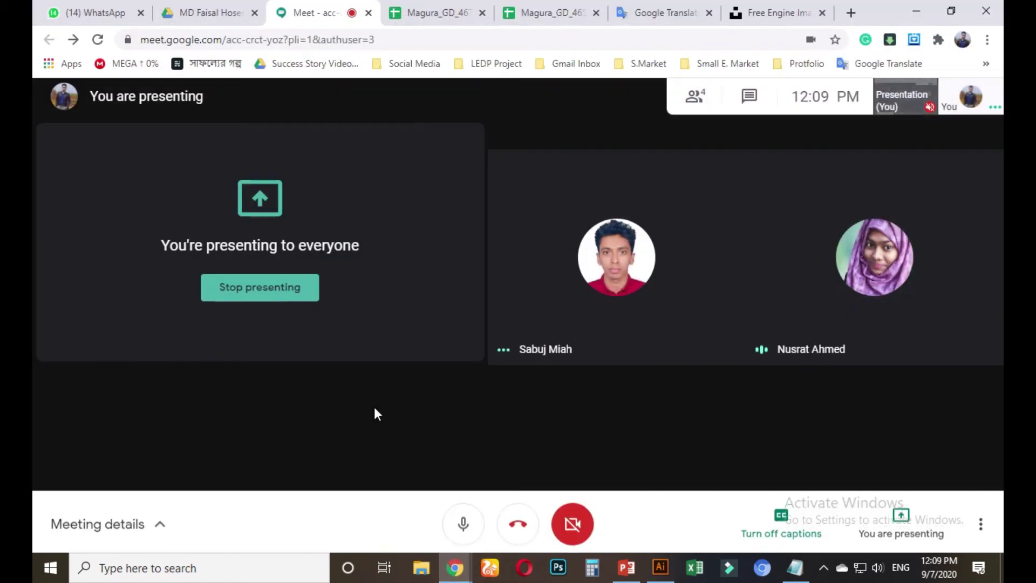
pyautogui.click(273, 299)
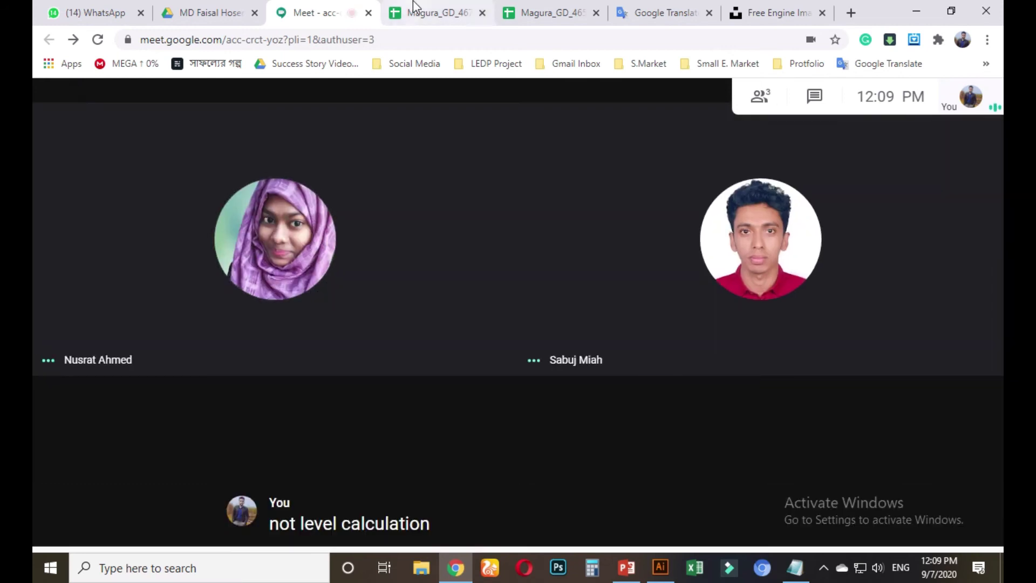
# Step: Switch to WhatsApp Web and look through the recent messages in the "South Tech Trainer" group
pyautogui.moveTo(415, 7)
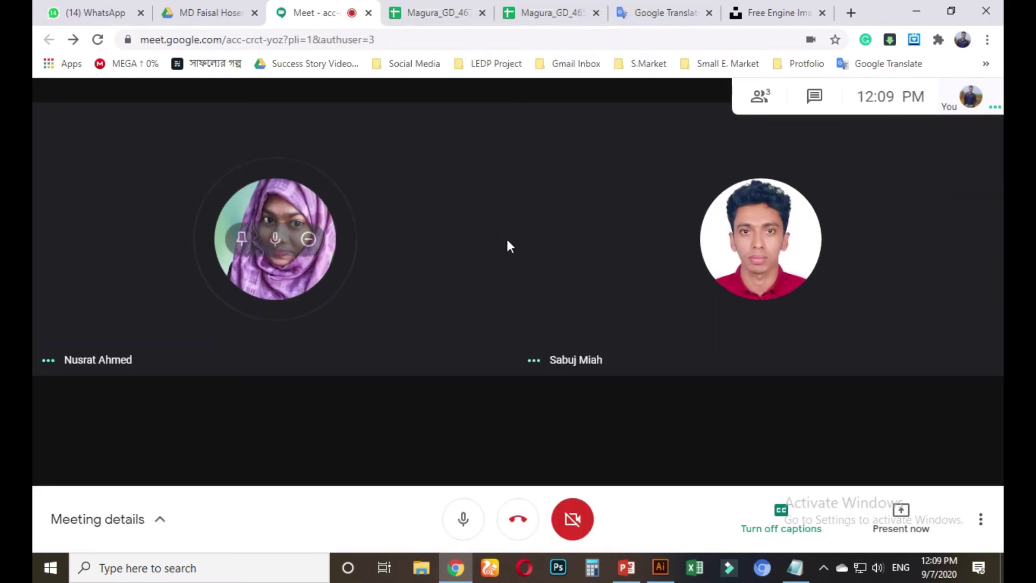
pyautogui.click(103, 13)
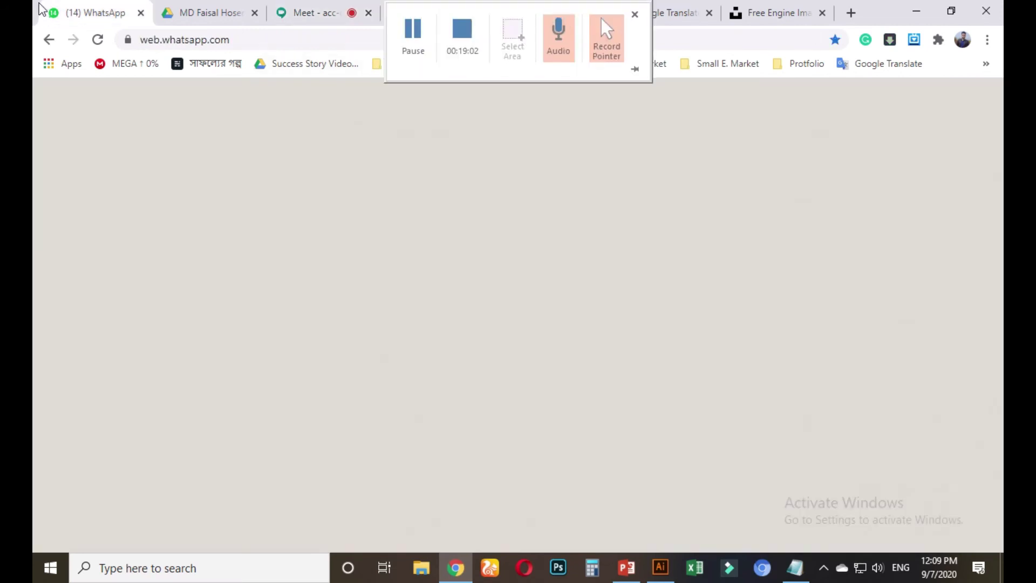
pyautogui.scroll(3, 655, 365)
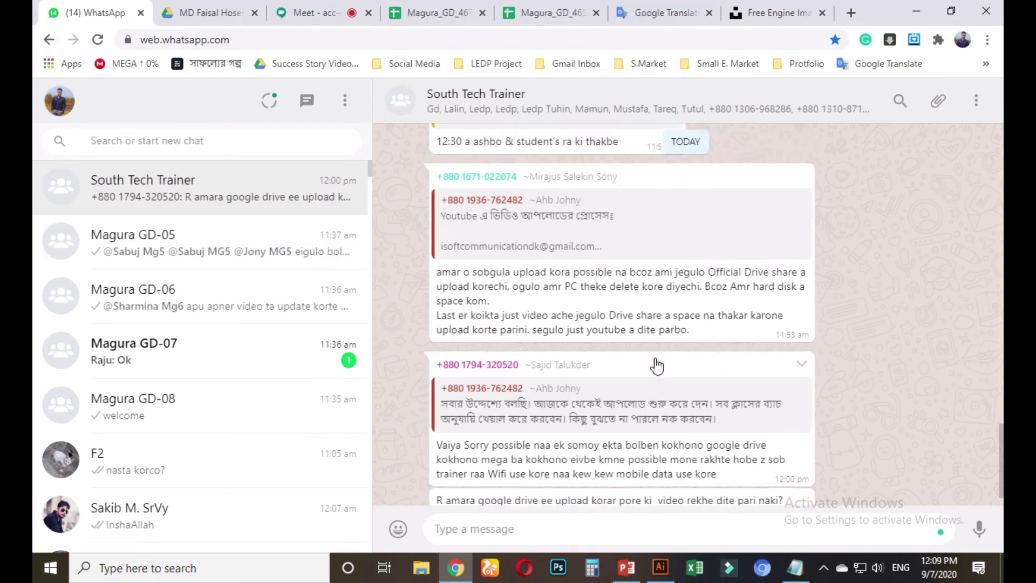
# Step: Pin the participant's shared Illustrator screen in the Google Meet call and turn off captions
pyautogui.moveTo(393, 23)
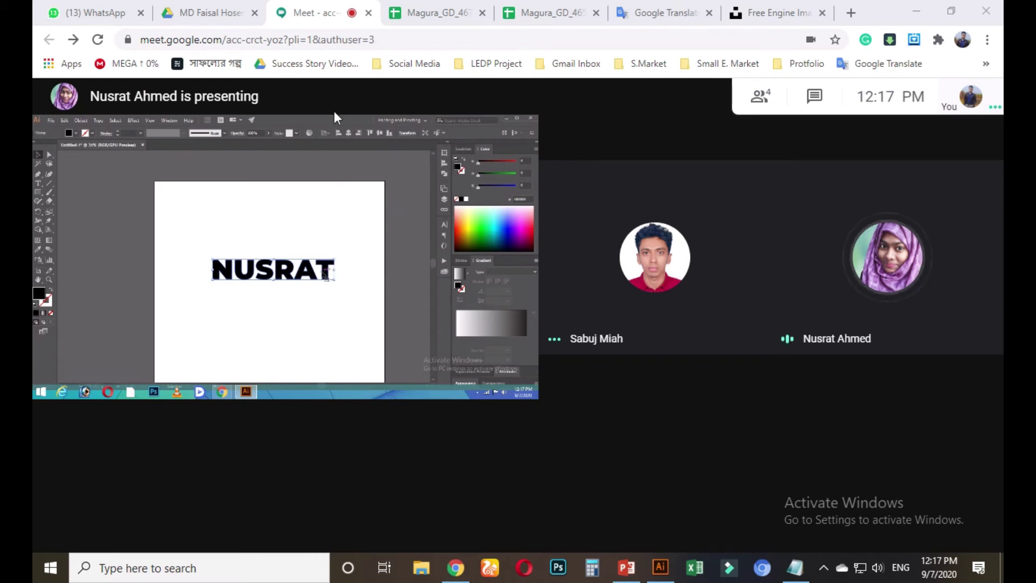
pyautogui.moveTo(380, 350)
pyautogui.click(252, 255)
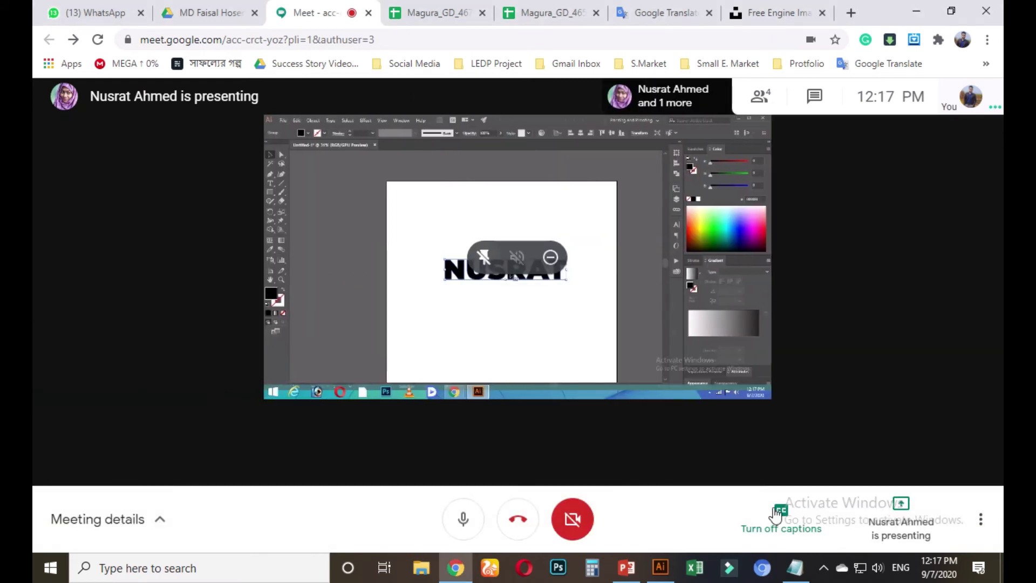
pyautogui.click(782, 515)
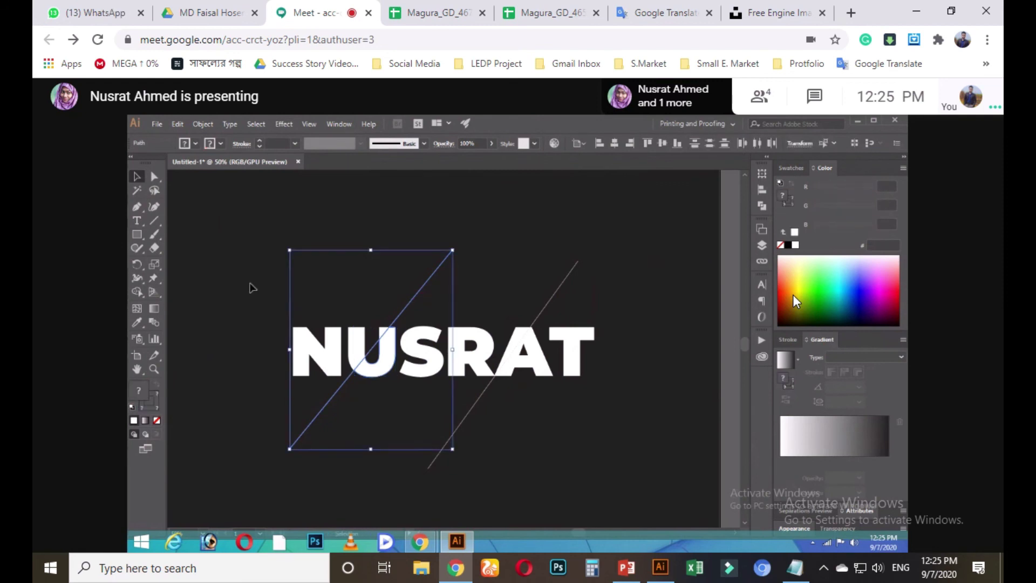
# Step: Try to remove the diagonal line crossing the "U" with the Shape Builder tool, undo the removal and deselect everything
pyautogui.click(136, 292)
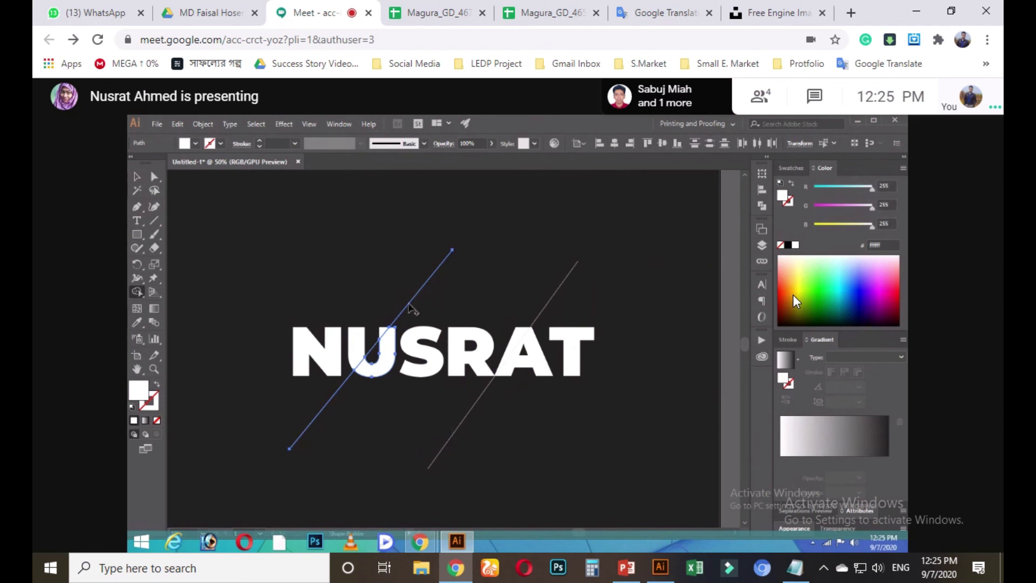
pyautogui.keyDown('alt'); pyautogui.click(415, 299); pyautogui.keyUp('alt')
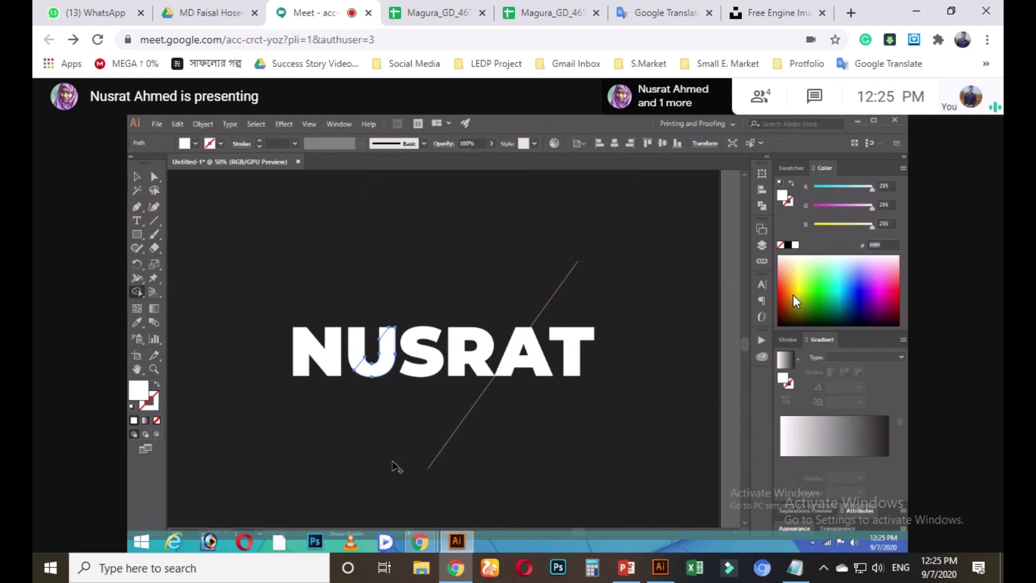
pyautogui.hotkey('ctrl', 'z')
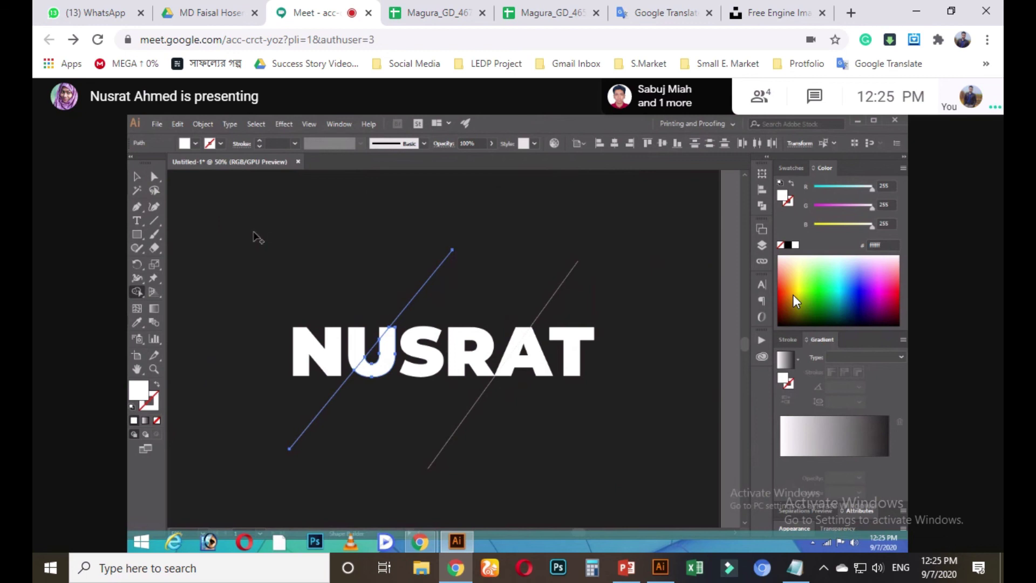
pyautogui.click(137, 177)
pyautogui.click(241, 211)
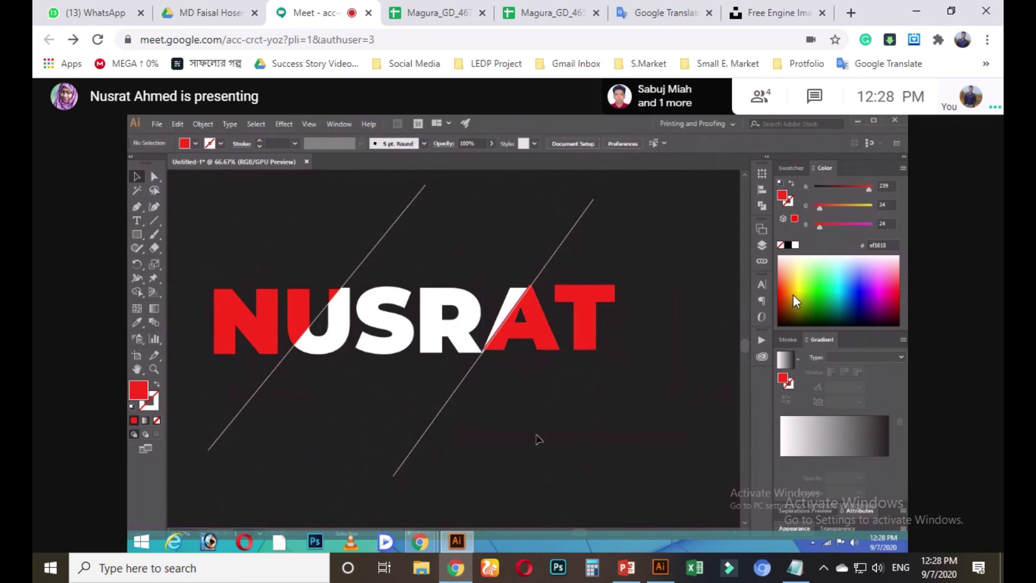
# Step: Check the new messages in the WhatsApp trainer group and return to the Google Meet call
pyautogui.moveTo(690, 253)
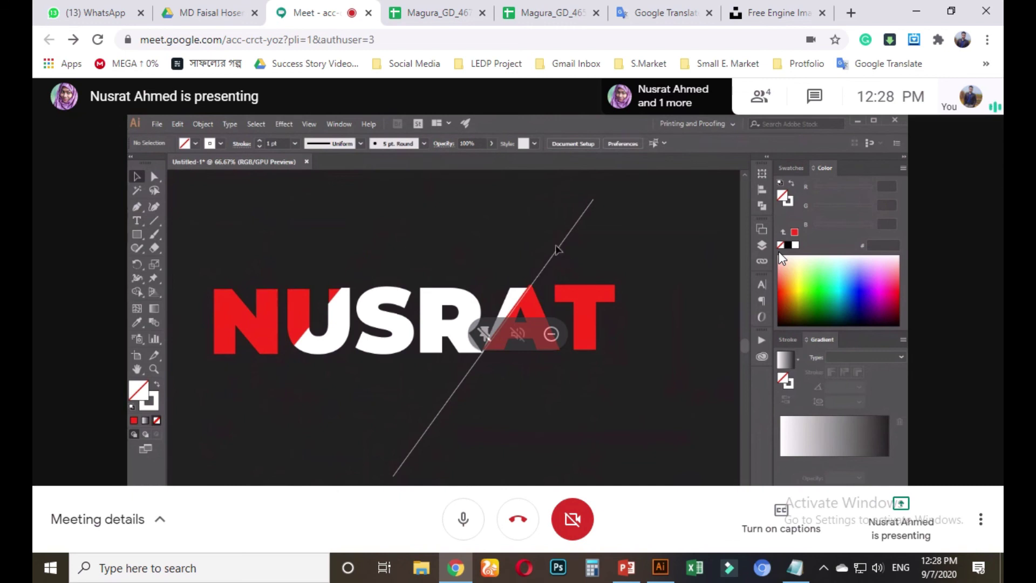
pyautogui.click(48, 9)
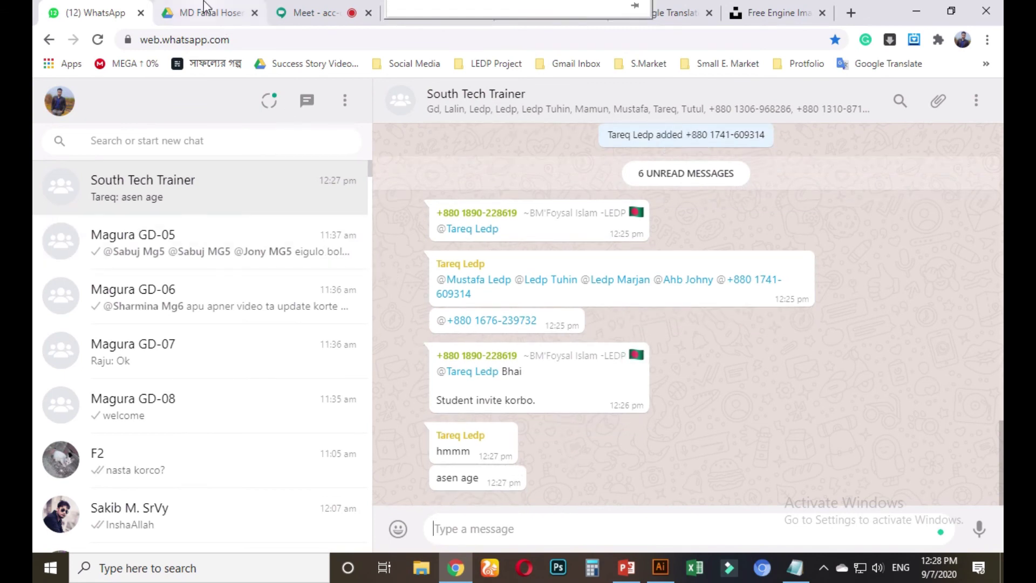
pyautogui.click(318, 12)
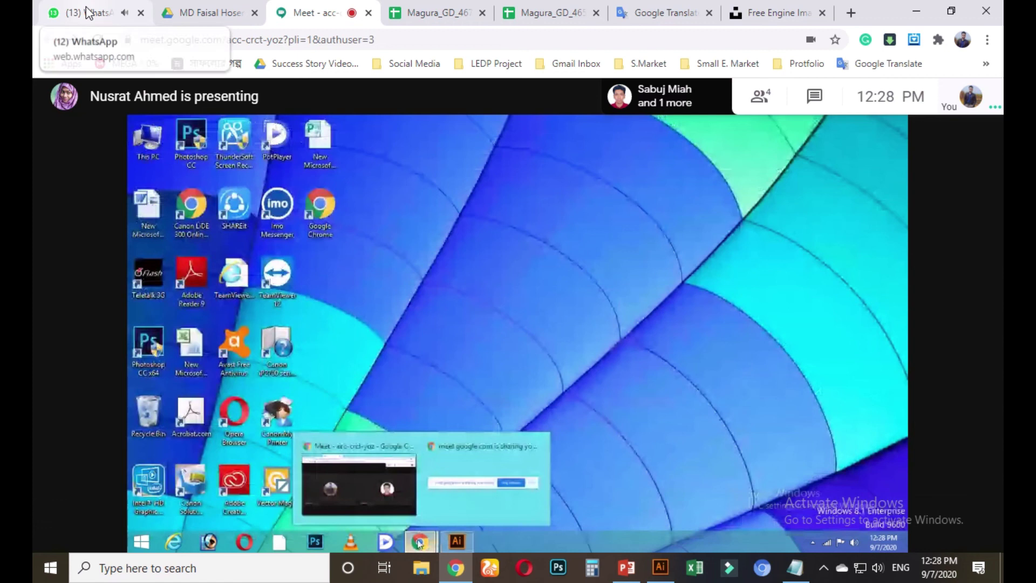
pyautogui.moveTo(507, 7)
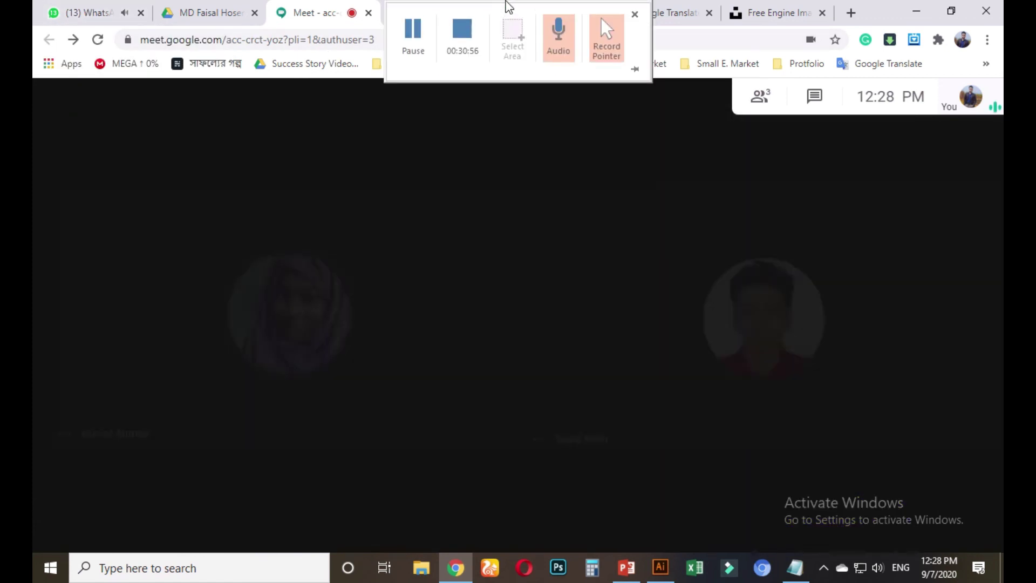